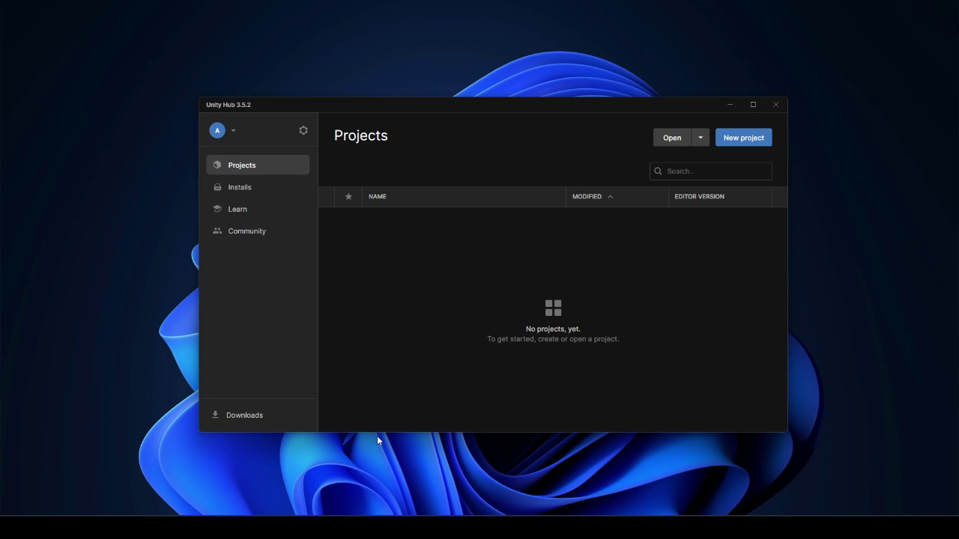
# Start a new project with the 3D (URP) core template and check the folder set as its location
pyautogui.click(750, 138)
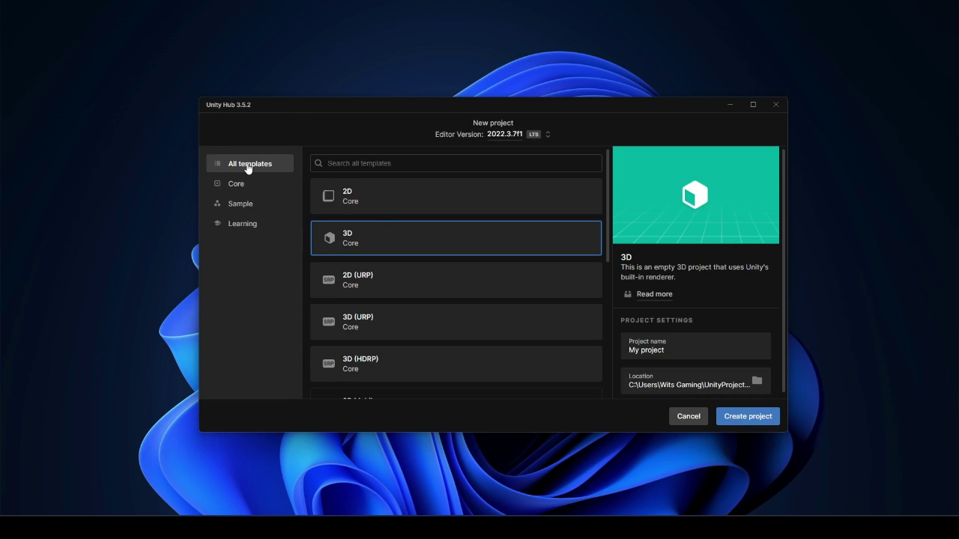
pyautogui.click(349, 327)
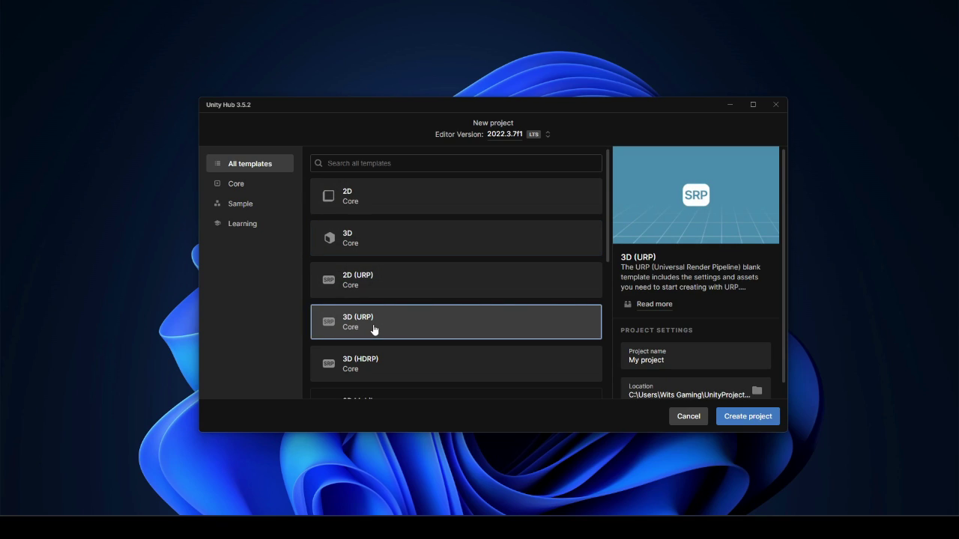
pyautogui.scroll(-1, 711, 309)
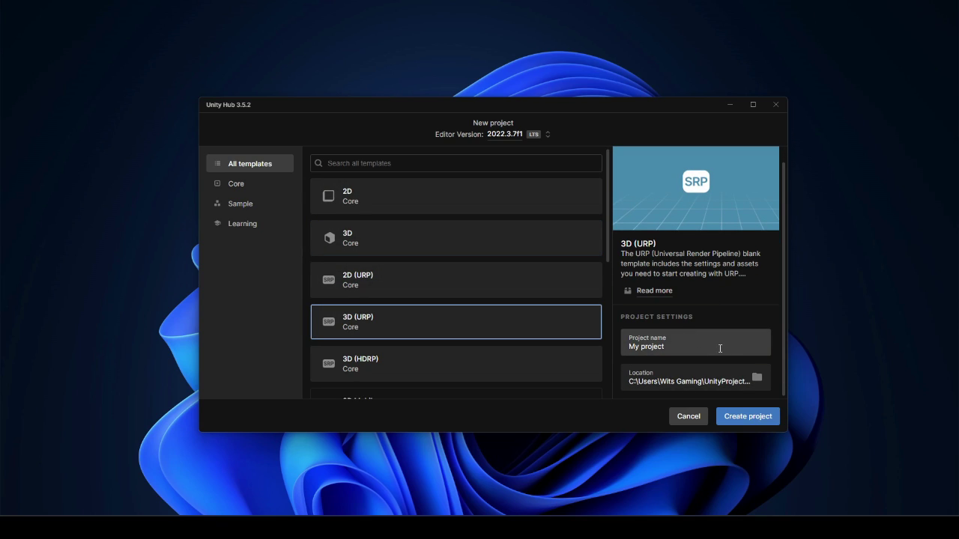
pyautogui.click(756, 377)
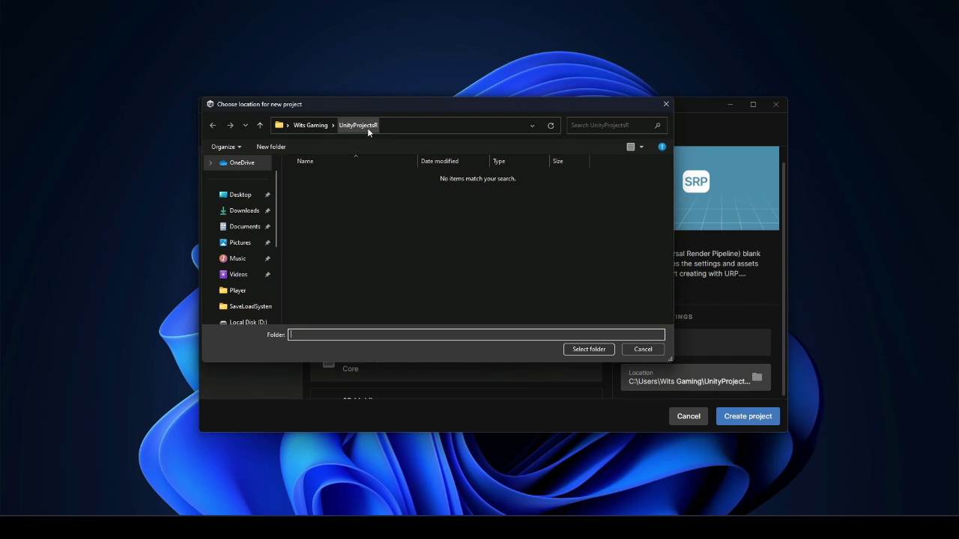
pyautogui.click(644, 349)
# Name the new project ZombieFPS and create it
pyautogui.click(689, 347)
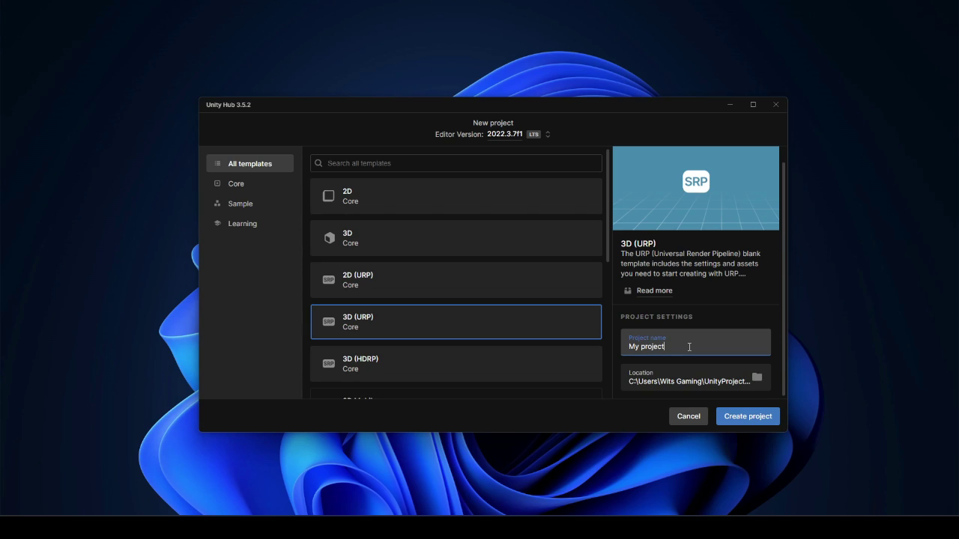
pyautogui.hotkey('ctrl', 'a')
pyautogui.press('BackSpace')
pyautogui.write('Z')
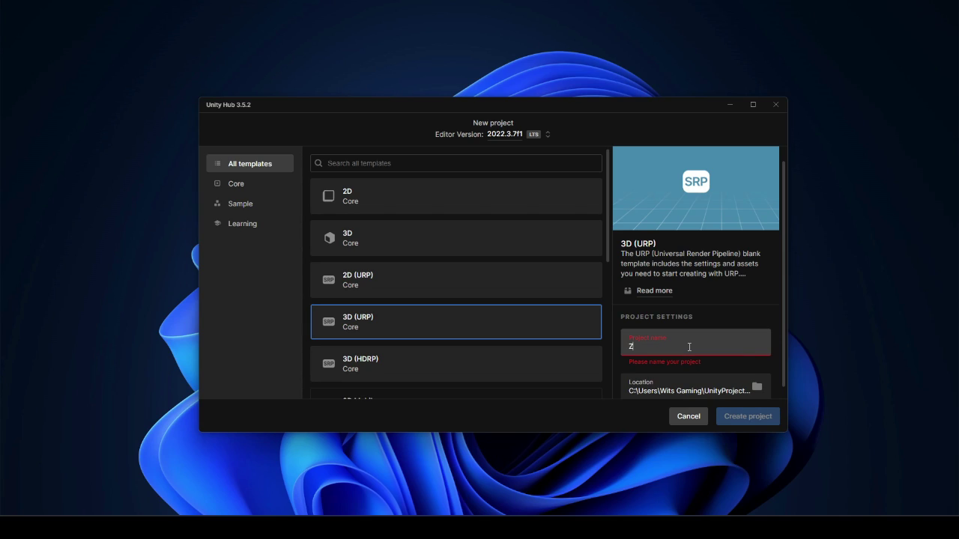
pyautogui.write('ombieFPS')
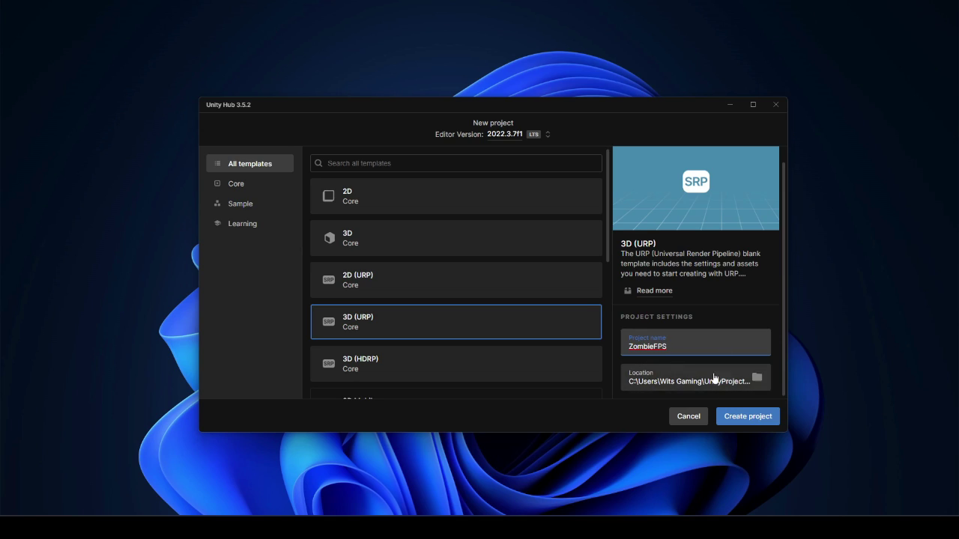
pyautogui.click(749, 417)
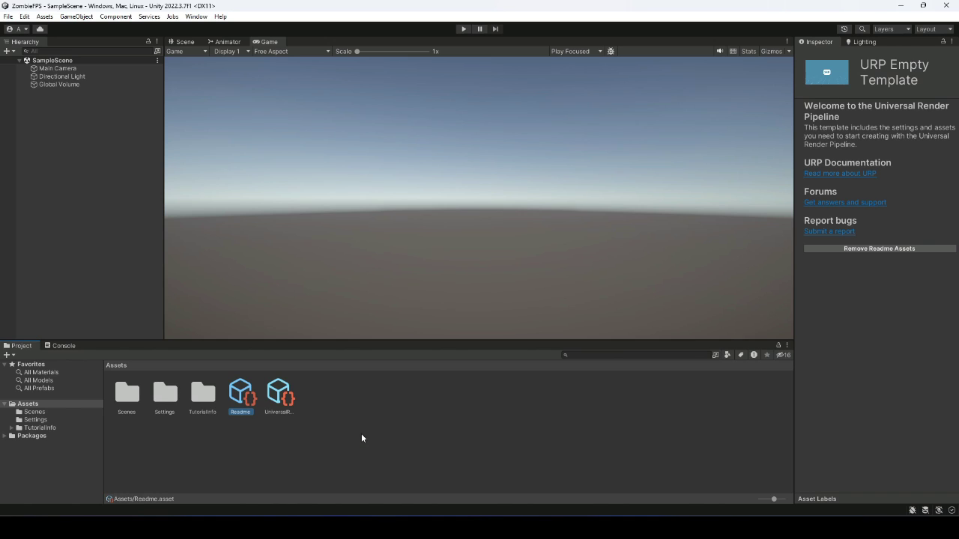
# Switch to the browser, review the Old Sea Port - Environment page on the Unity Asset Store, and open the package in the Unity Editor
pyautogui.click(45, 411)
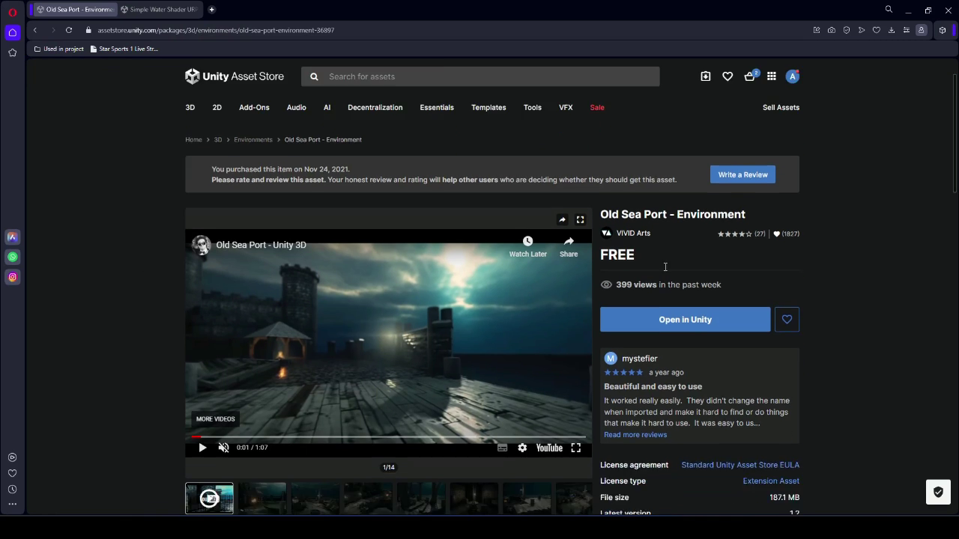
pyautogui.scroll(-3, 665, 267)
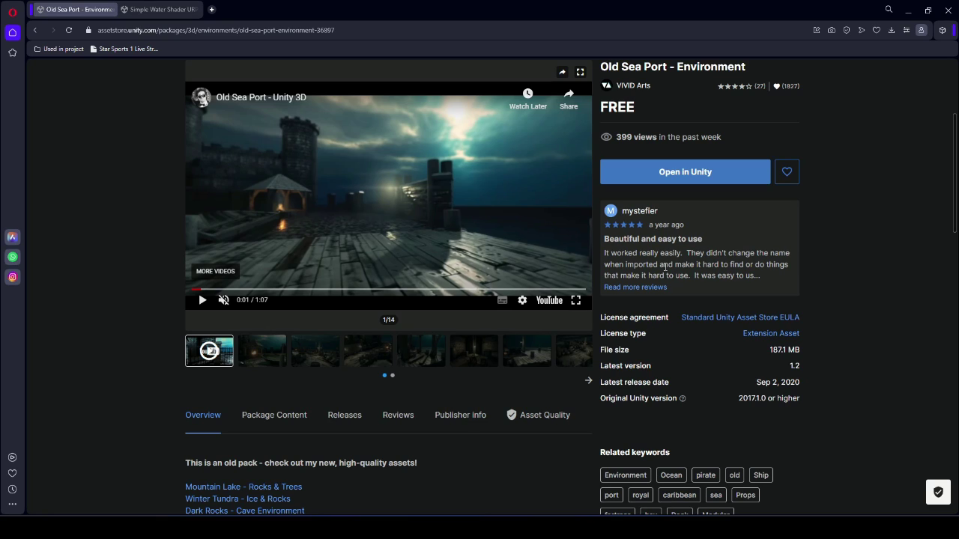
pyautogui.scroll(1, 665, 267)
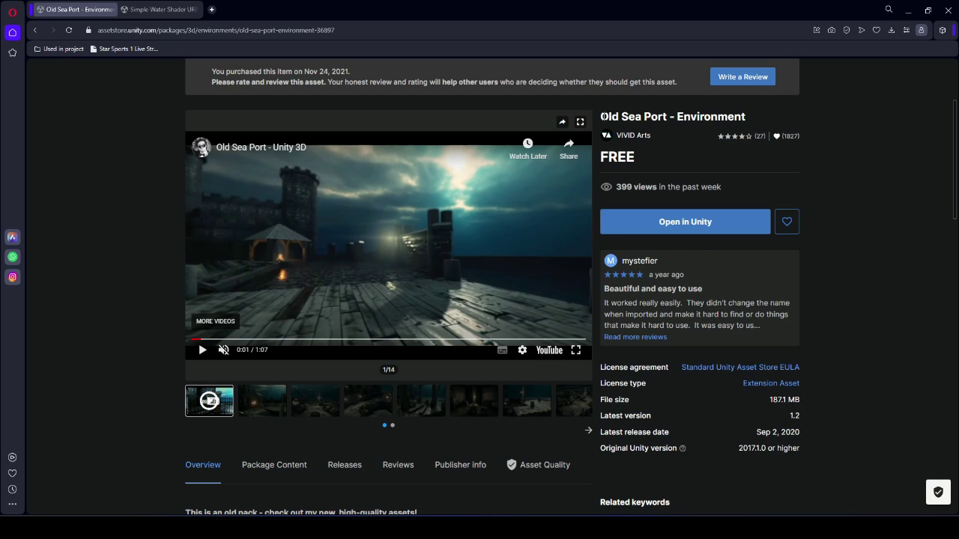
pyautogui.moveTo(601, 117); pyautogui.dragTo(746, 114)
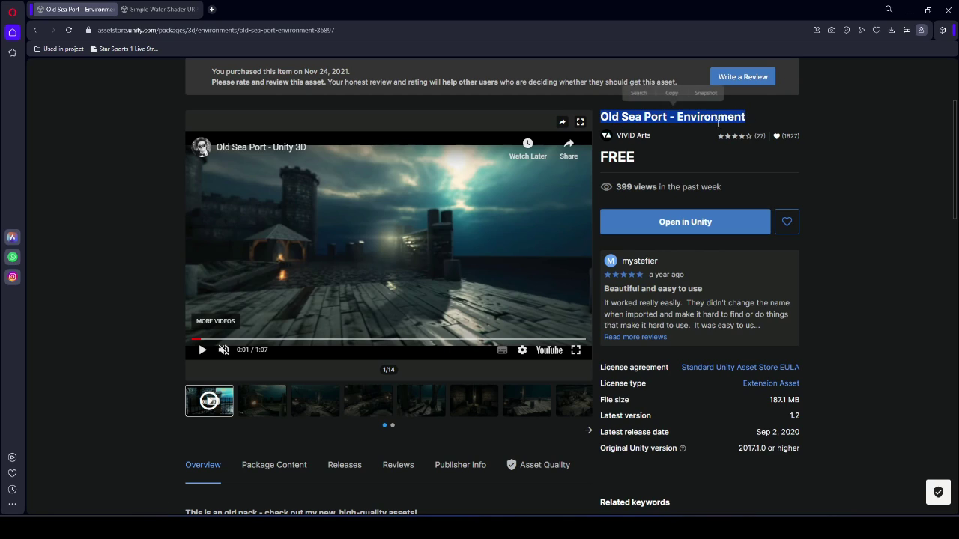
pyautogui.click(841, 182)
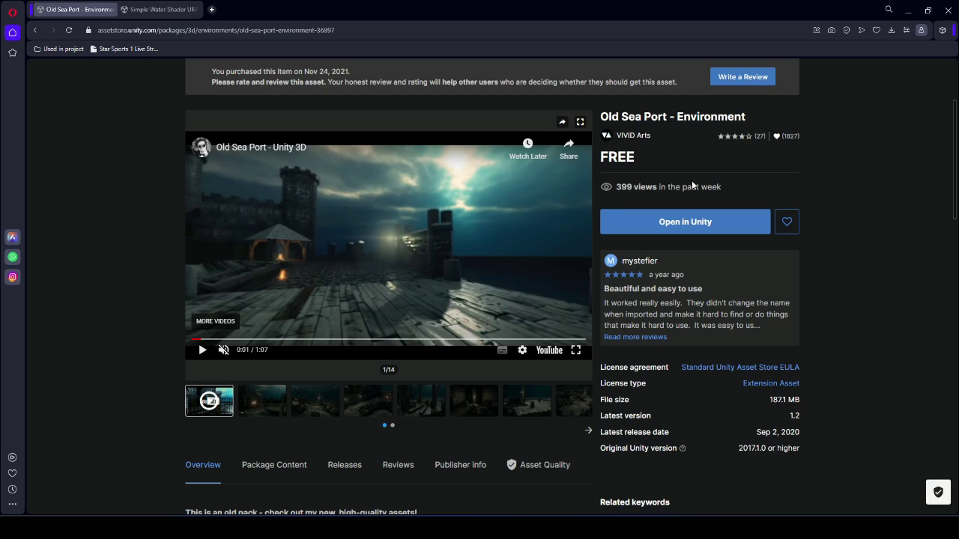
pyautogui.click(706, 228)
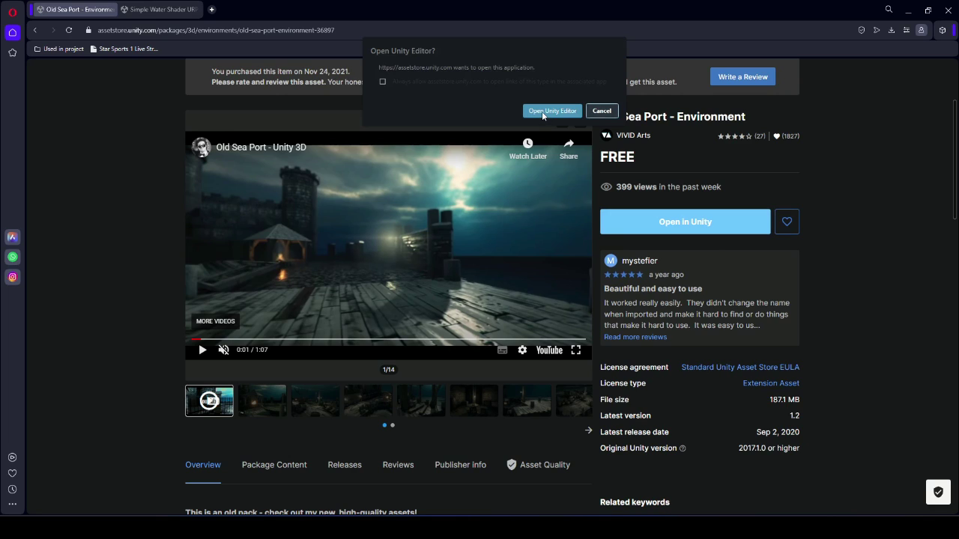
pyautogui.click(551, 111)
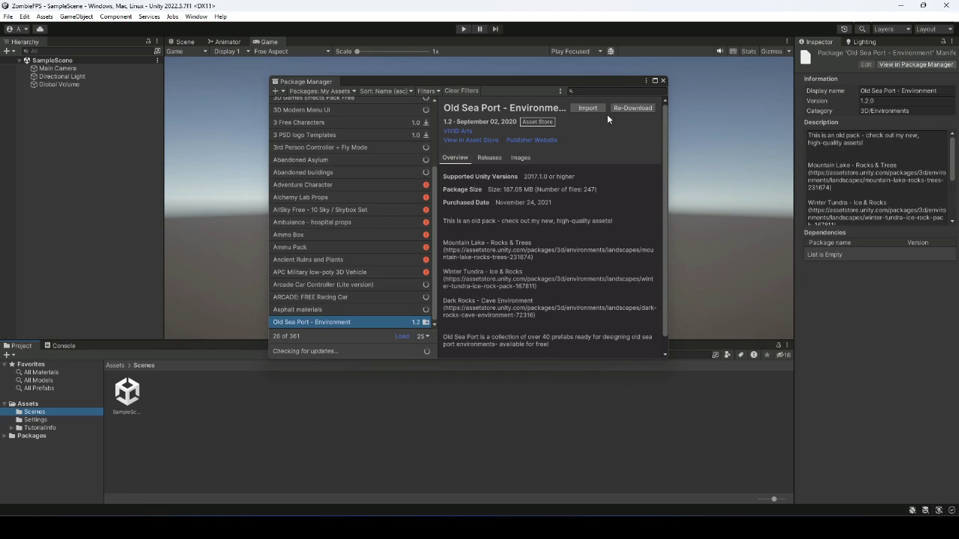
# Import all files of the Old Sea Port - Environment package into the project and close the Package Manager
pyautogui.click(586, 108)
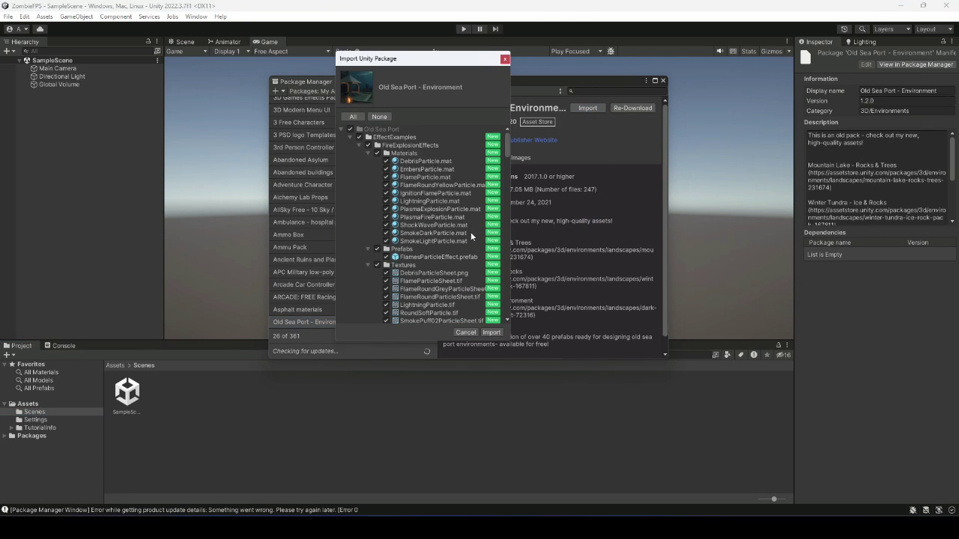
pyautogui.scroll(-15, 452, 206)
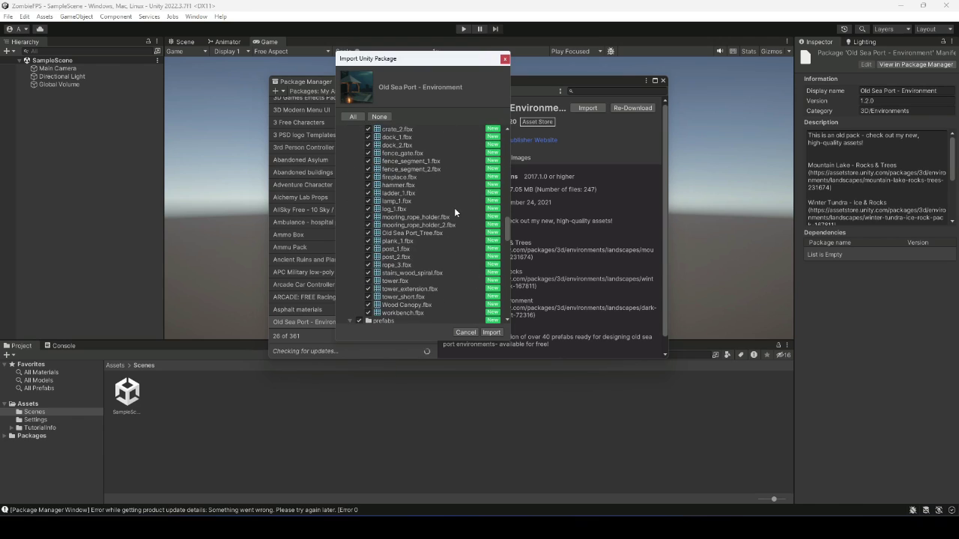
pyautogui.scroll(-10, 454, 210)
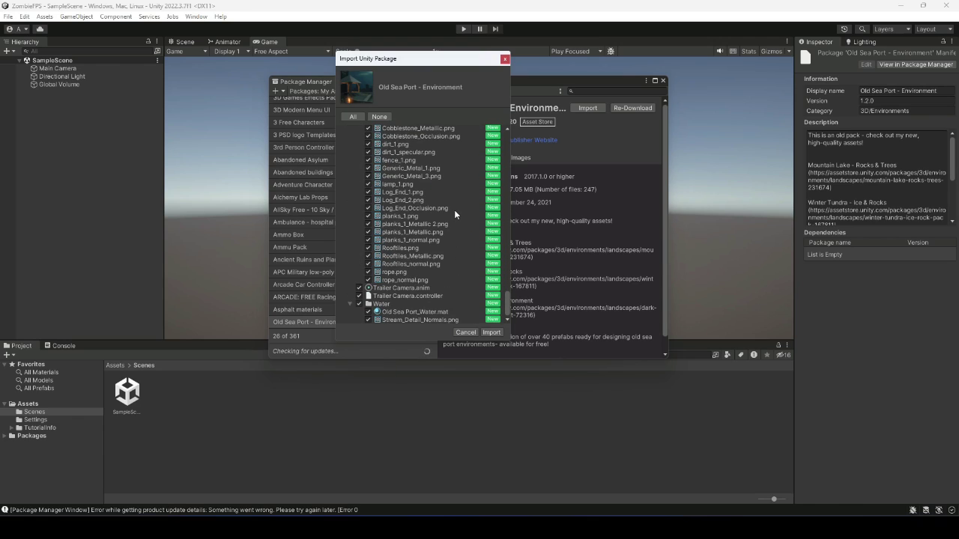
pyautogui.click(492, 332)
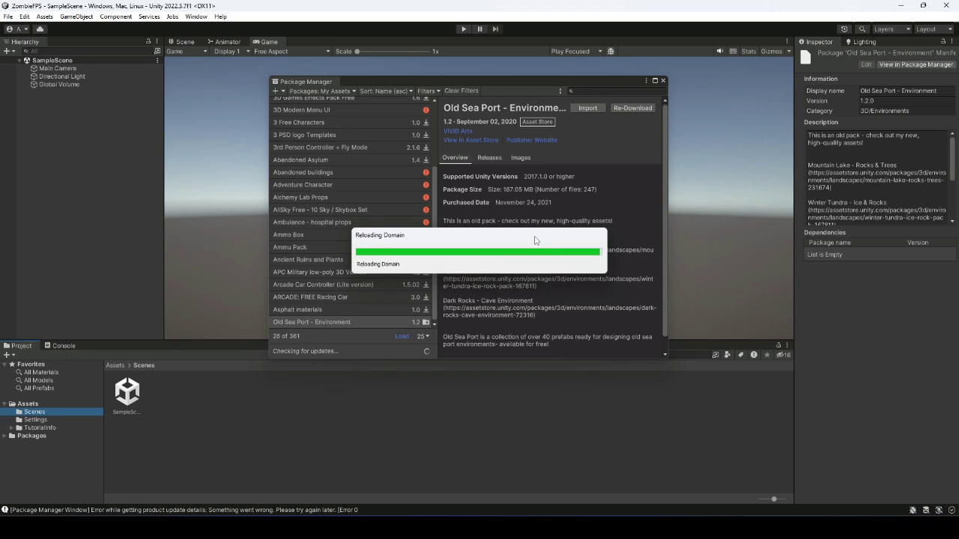
pyautogui.click(662, 80)
# Open the Dock Thing scene from the scenes folder inside Old Sea Port
pyautogui.click(54, 412)
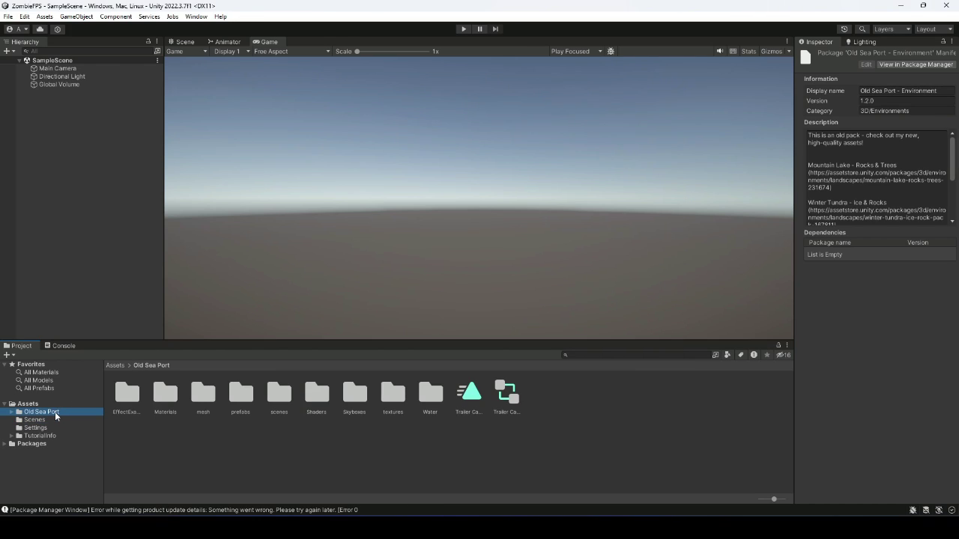
pyautogui.doubleClick(280, 394)
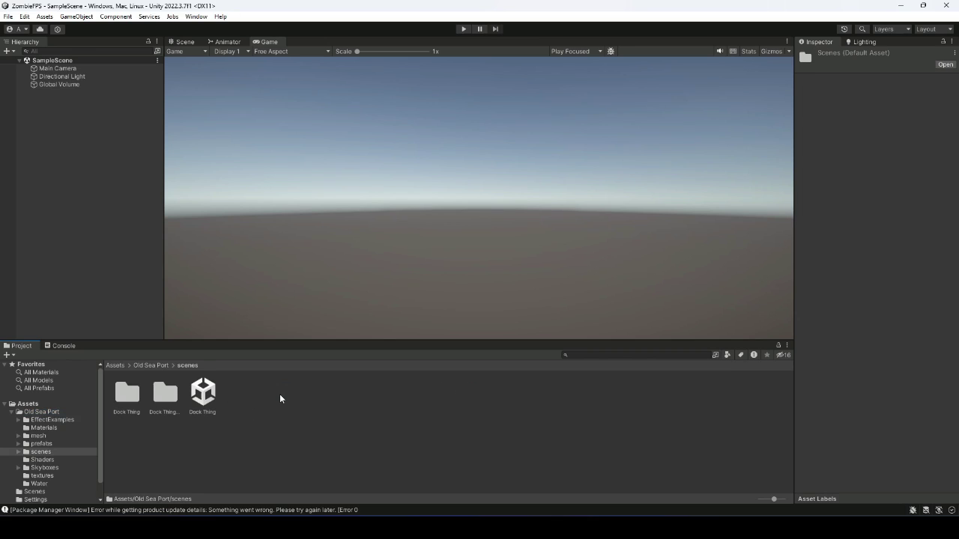
pyautogui.doubleClick(204, 394)
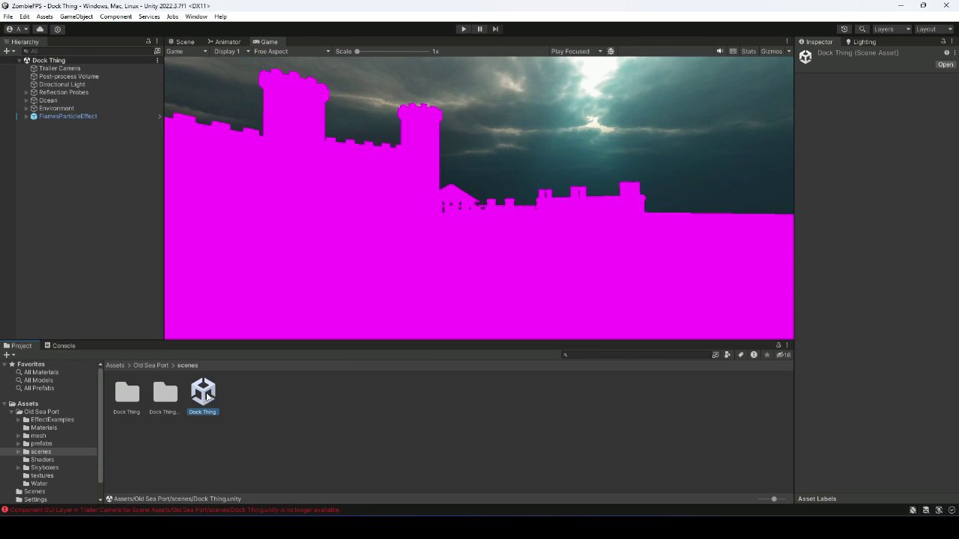
# Examine the Dock Thing environment in the Scene view from several angles
pyautogui.click(428, 273)
pyautogui.click(184, 42)
pyautogui.scroll(2, 561, 200)
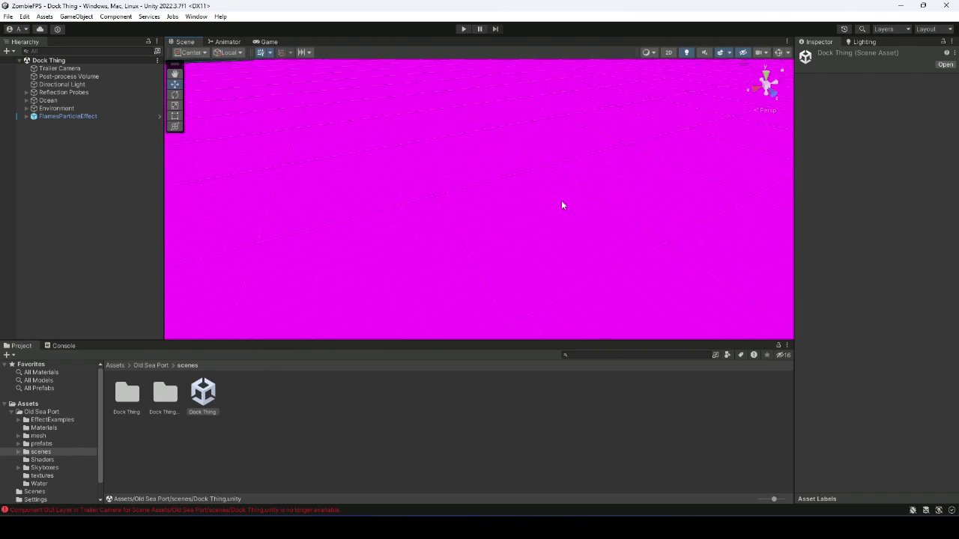
pyautogui.scroll(-2, 561, 200)
pyautogui.moveTo(563, 206); pyautogui.dragTo(391, 268, button='right')
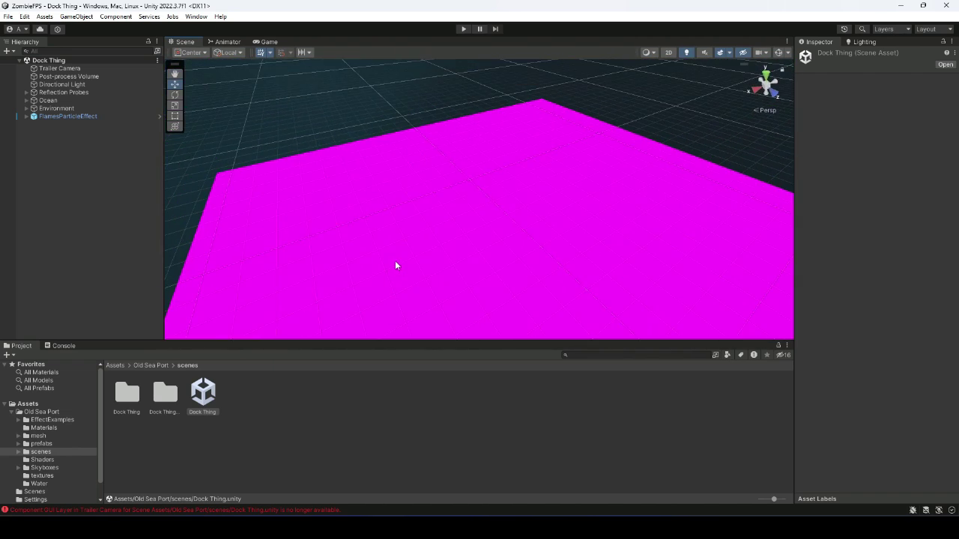
pyautogui.moveTo(428, 163); pyautogui.dragTo(454, 223, button='right')
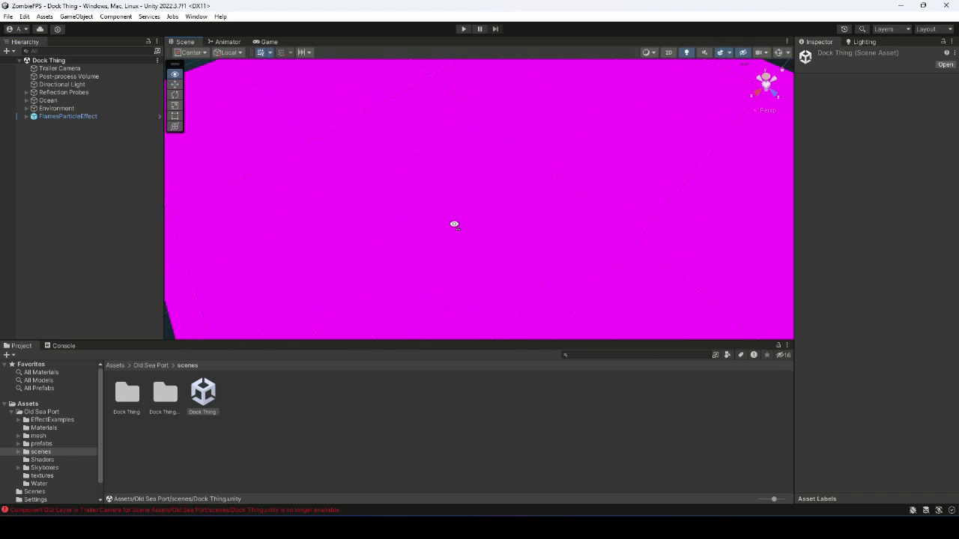
# Inspect the Bark_Grey material in the Old Sea Port Materials folder and clear the console messages
pyautogui.click(41, 428)
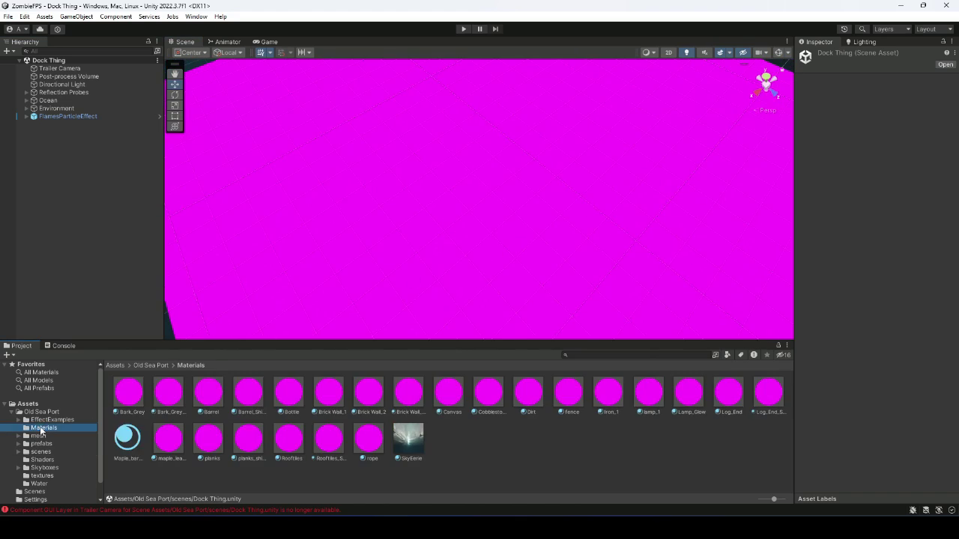
pyautogui.click(128, 391)
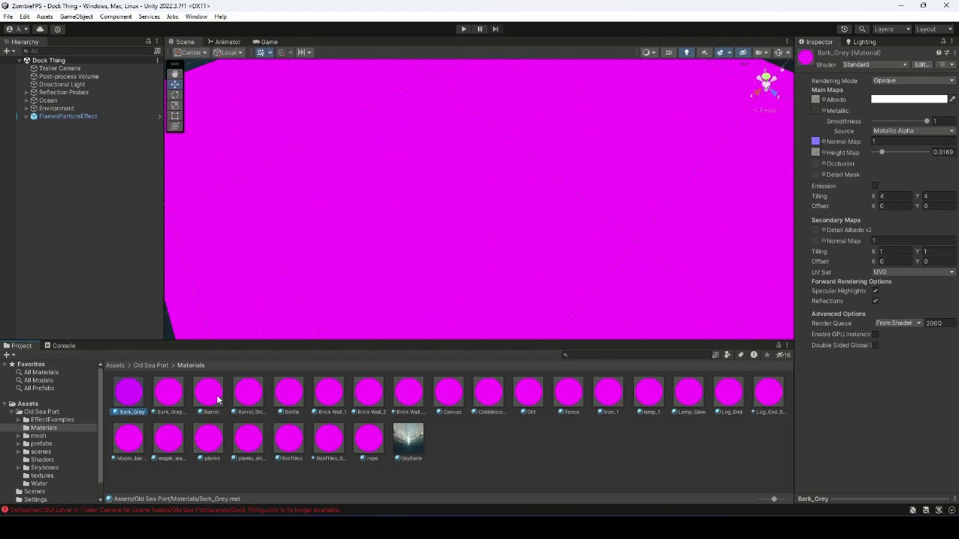
pyautogui.click(64, 347)
pyautogui.click(10, 355)
pyautogui.click(21, 346)
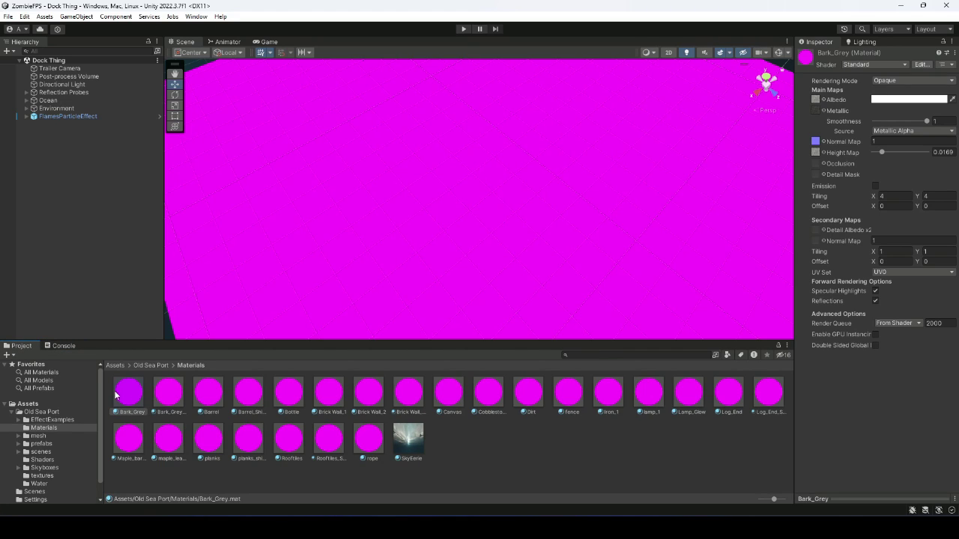
# Convert all materials in the Old Sea Port Materials folder except SkyEerie from Built-in to URP
pyautogui.click(42, 412)
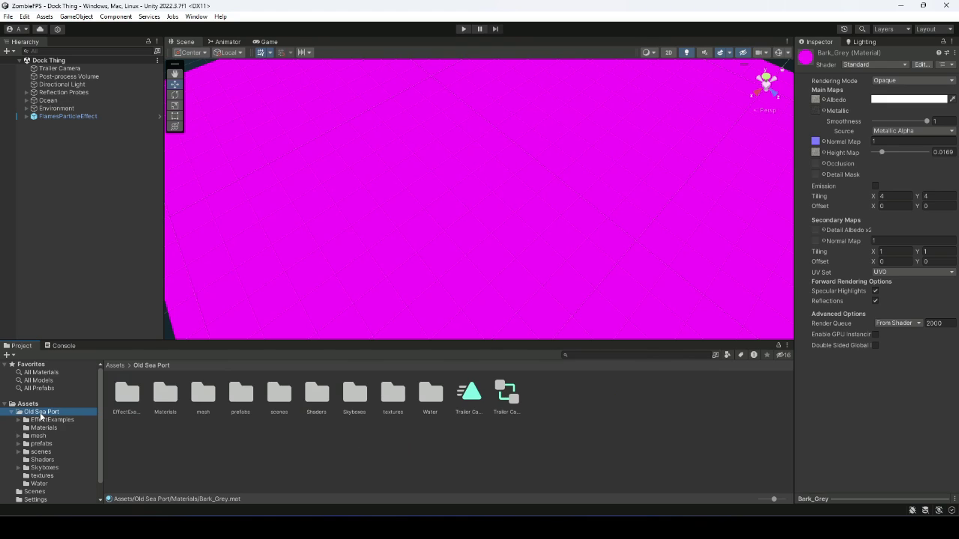
pyautogui.click(165, 395)
pyautogui.doubleClick(165, 395)
pyautogui.click(129, 391)
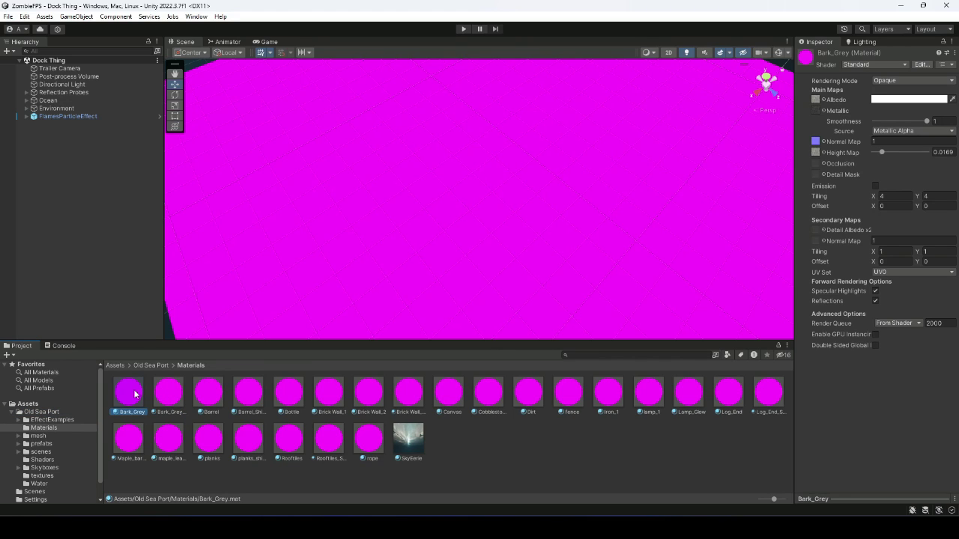
pyautogui.hotkey('ctrl', 'a')
pyautogui.keyDown('ctrl'); pyautogui.click(418, 437); pyautogui.keyUp('ctrl')
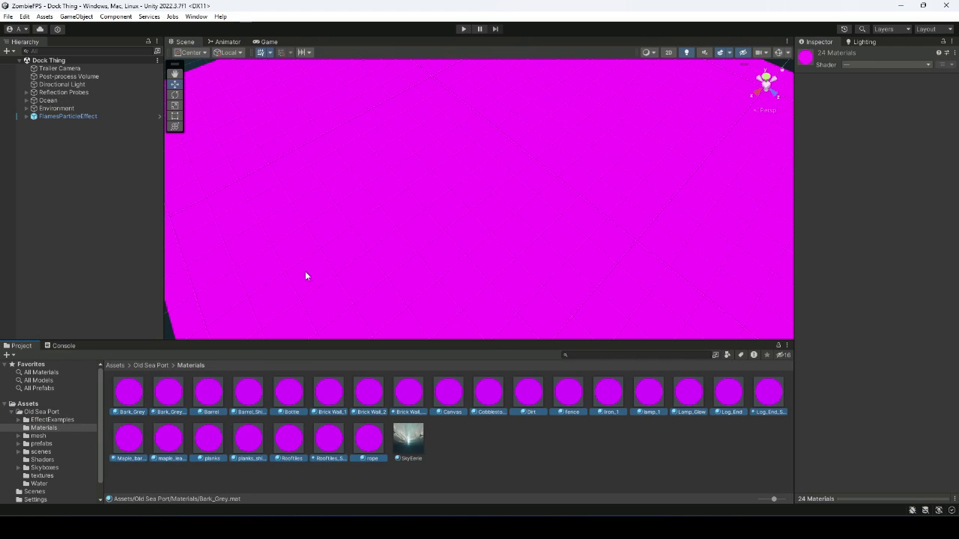
pyautogui.click(24, 17)
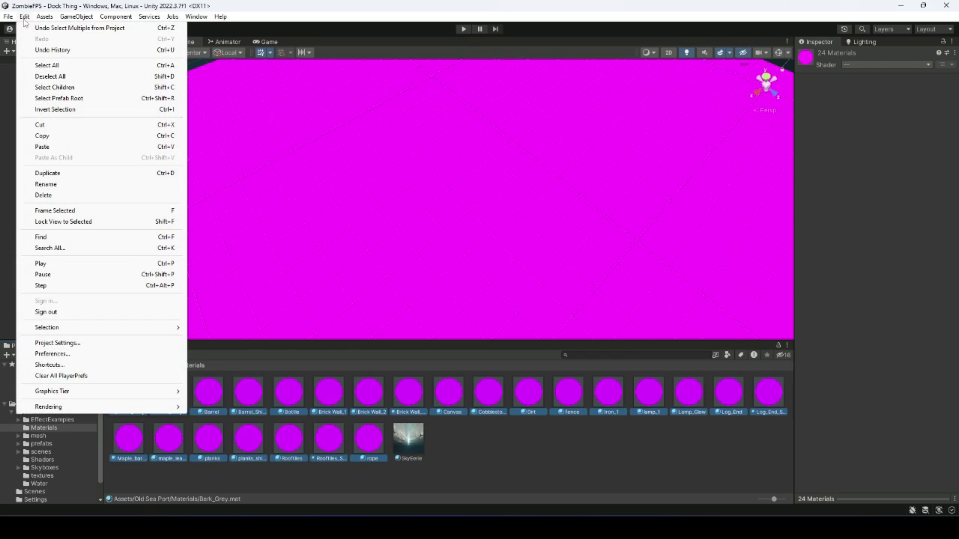
pyautogui.moveTo(150, 407)
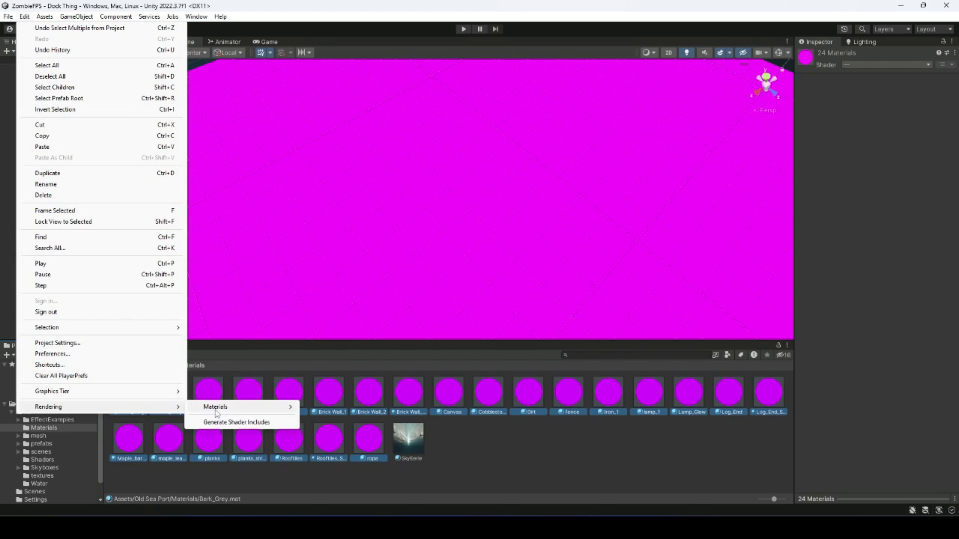
pyautogui.moveTo(216, 411)
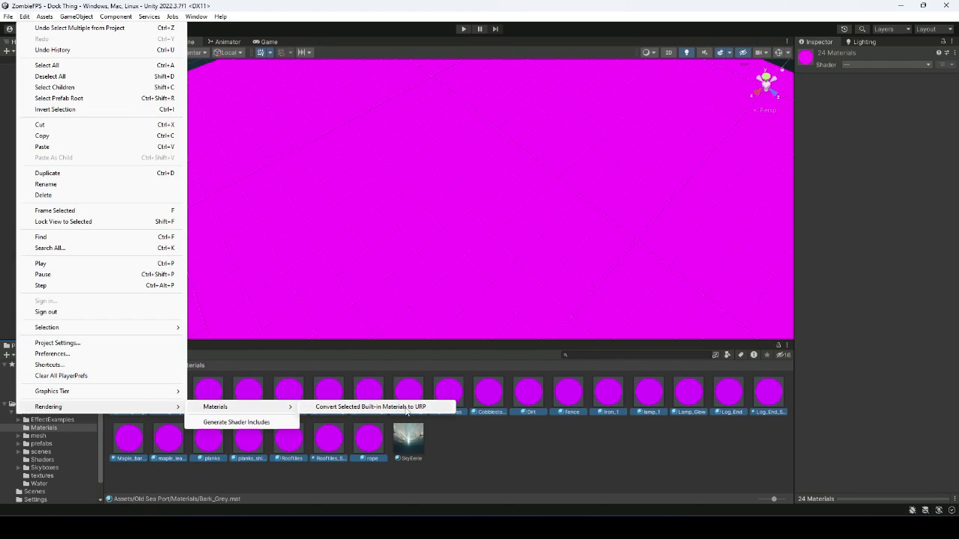
pyautogui.click(417, 411)
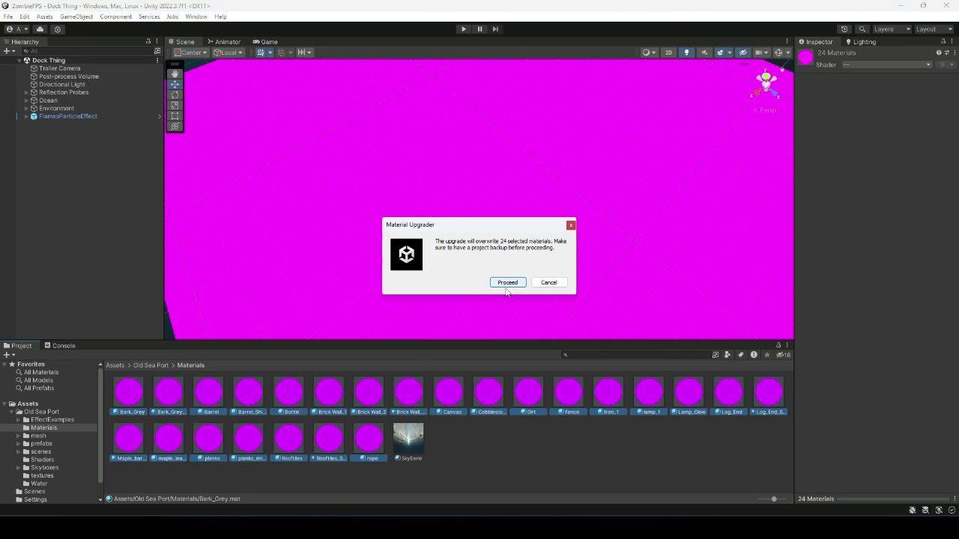
pyautogui.click(508, 283)
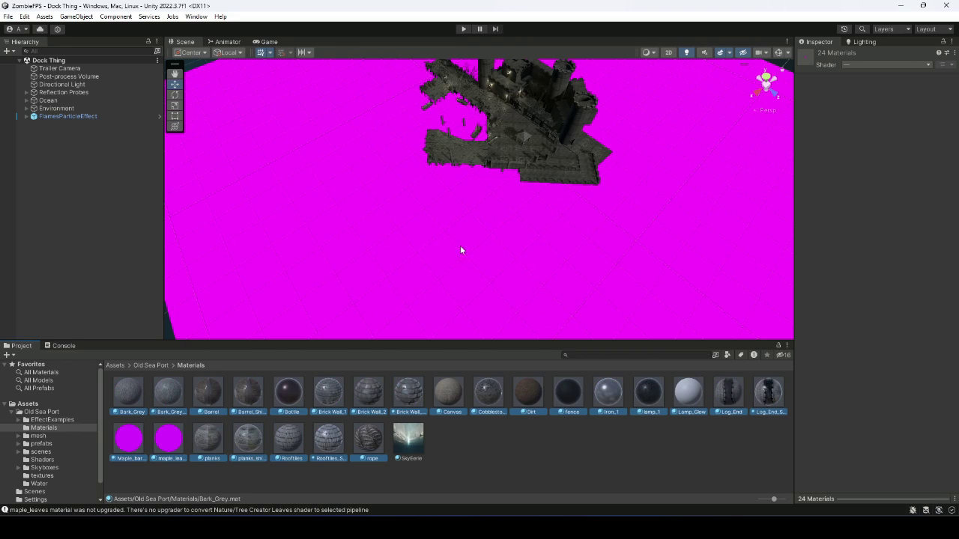
# Check the dock in the Scene view and inspect the shaders of the maple_leaves and Maple_bark_1 materials
pyautogui.keyDown('alt'); pyautogui.moveTo(460, 245); pyautogui.dragTo(540, 165); pyautogui.keyUp('alt')
pyautogui.click(177, 450)
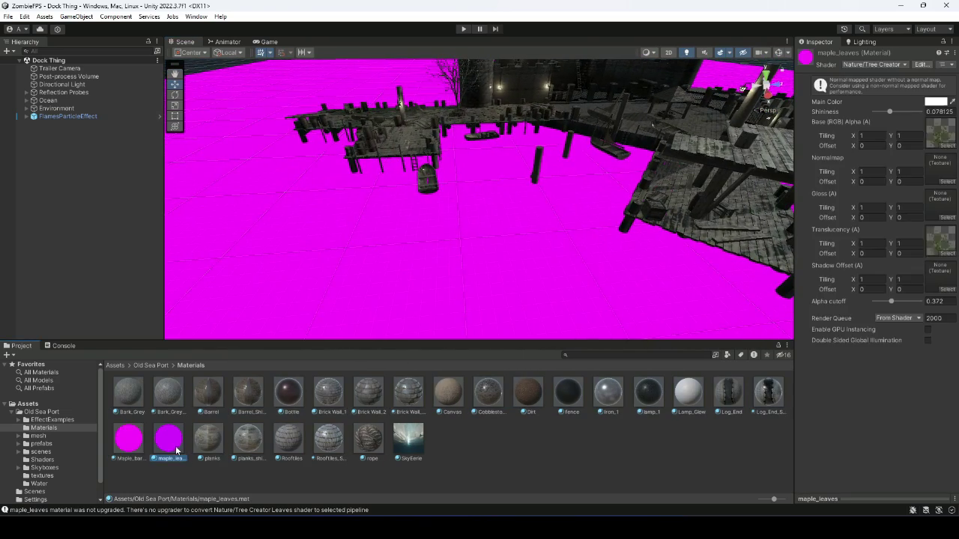
pyautogui.click(128, 448)
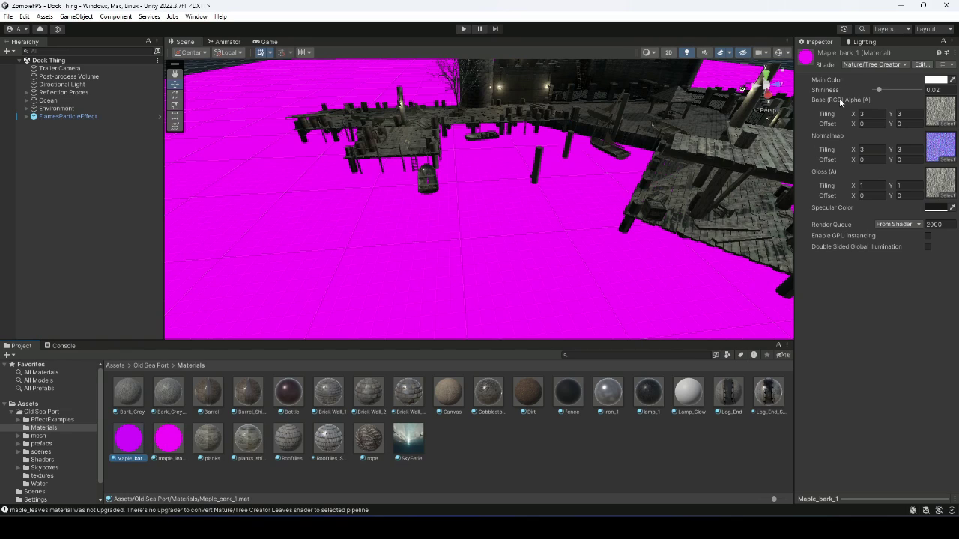
# Check the mesh folder of Old Sea Port and its Materials subfolder for further materials
pyautogui.click(155, 366)
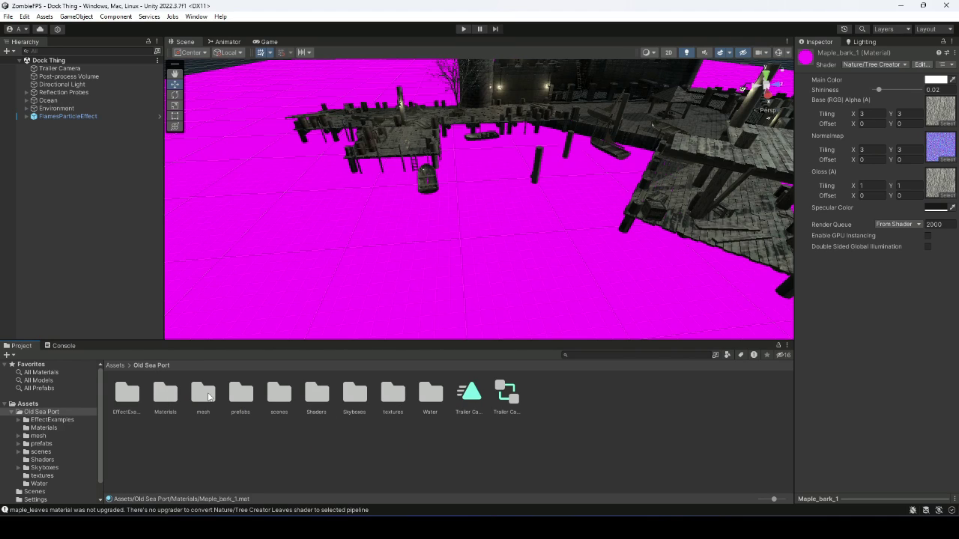
pyautogui.doubleClick(207, 395)
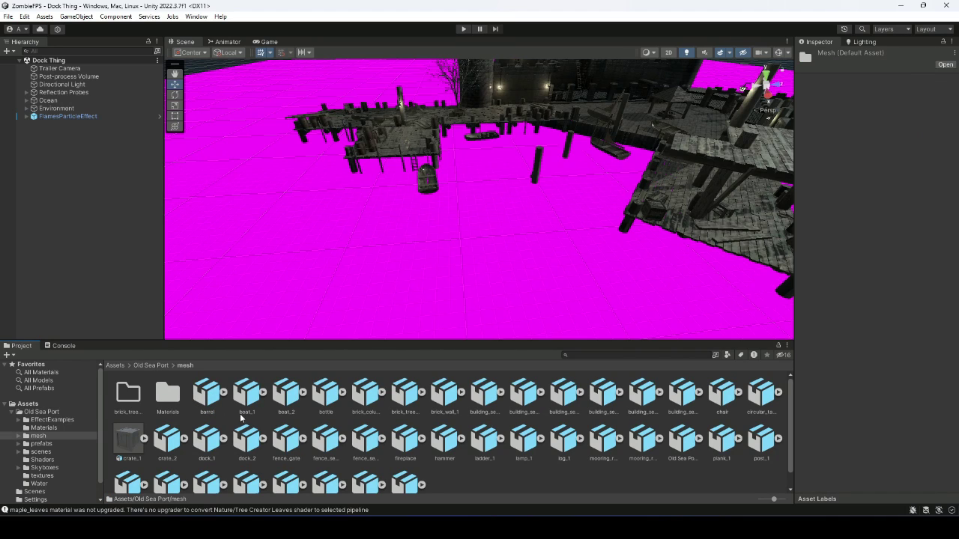
pyautogui.doubleClick(168, 396)
pyautogui.click(184, 365)
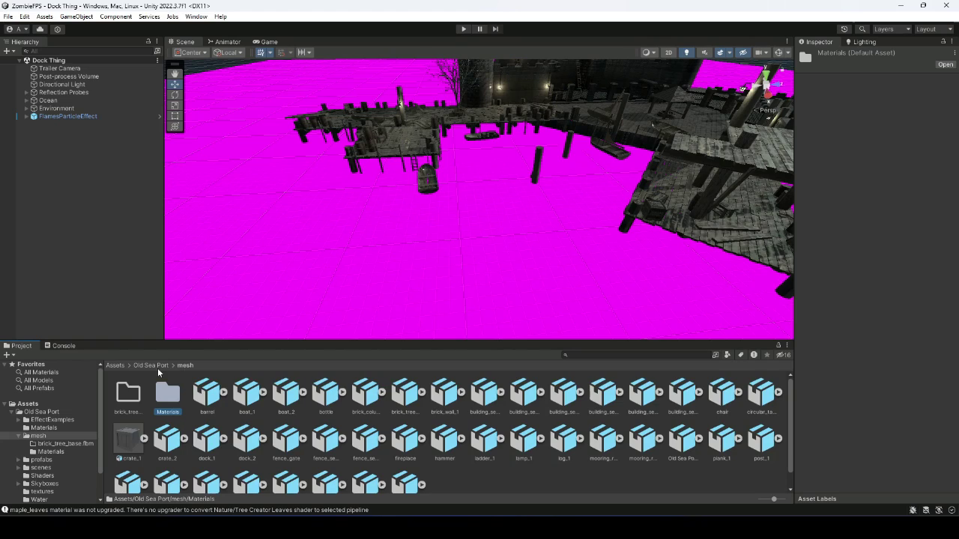
pyautogui.click(156, 367)
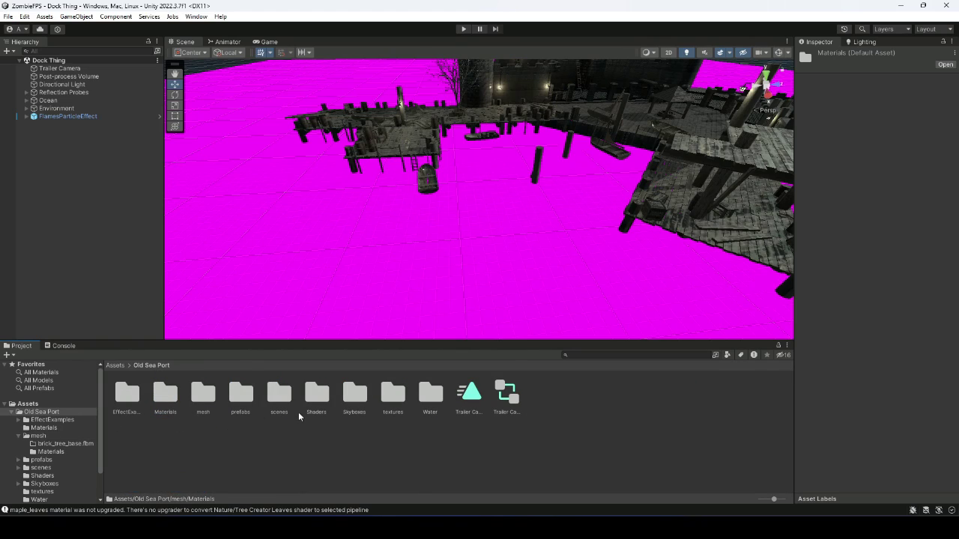
# Try to convert the Old Sea Port_Water material in the Water folder to URP
pyautogui.doubleClick(430, 398)
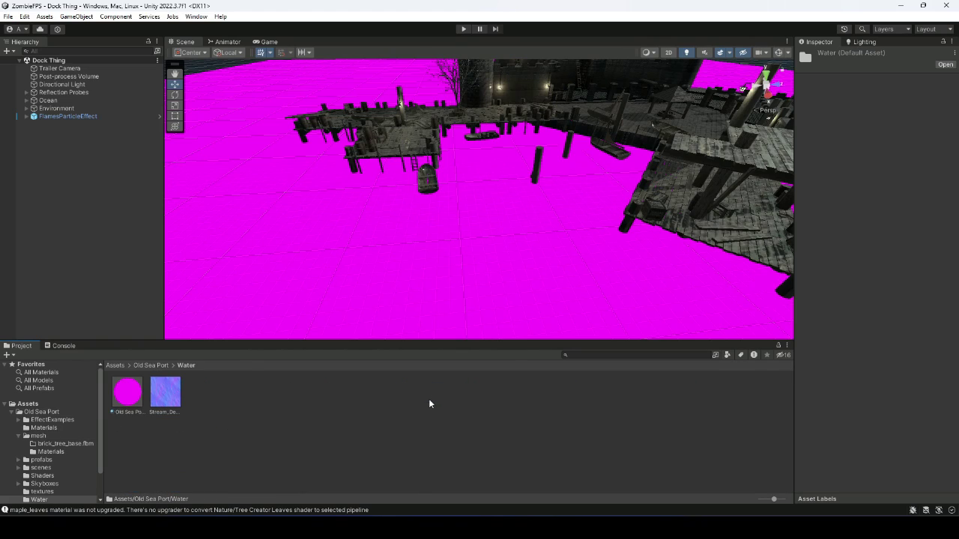
pyautogui.click(123, 397)
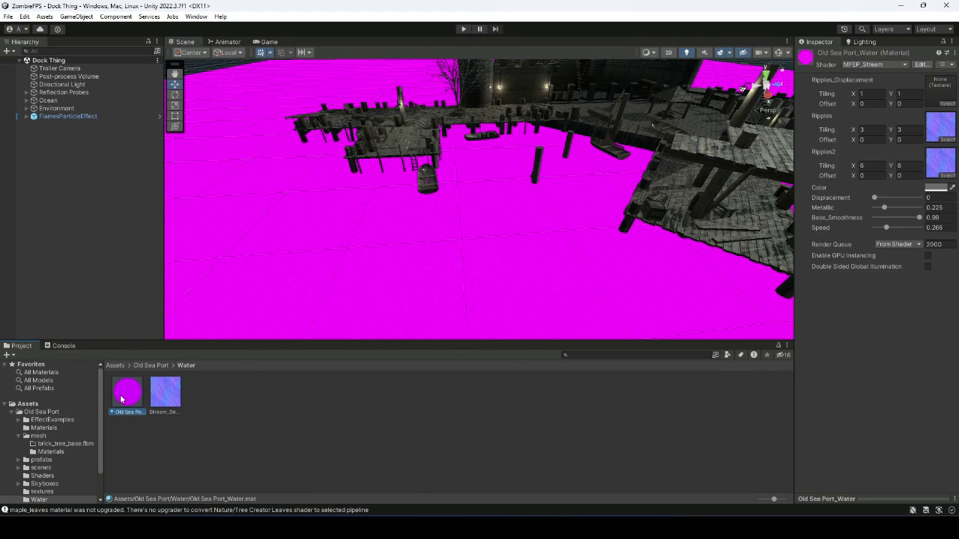
pyautogui.click(9, 16)
pyautogui.moveTo(25, 17)
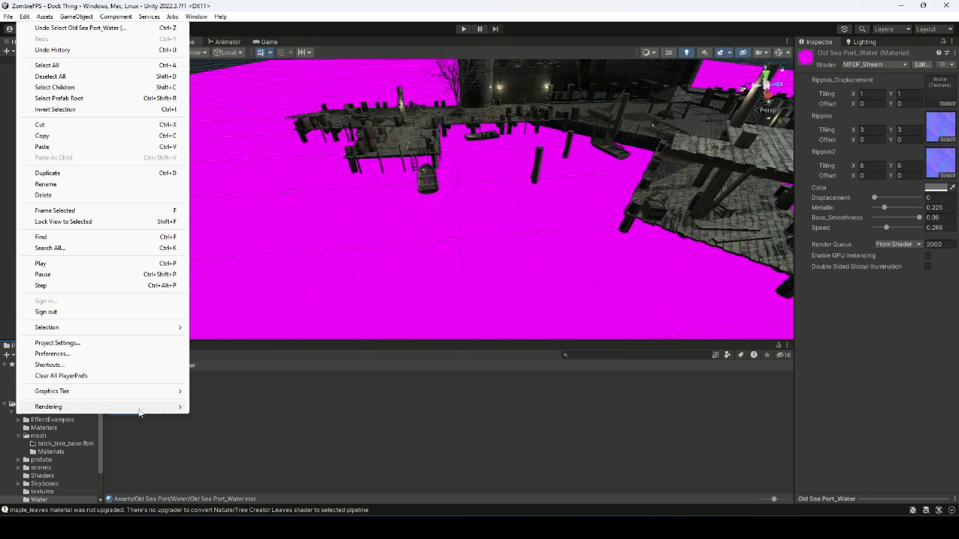
pyautogui.moveTo(141, 408)
pyautogui.moveTo(263, 411)
pyautogui.click(343, 408)
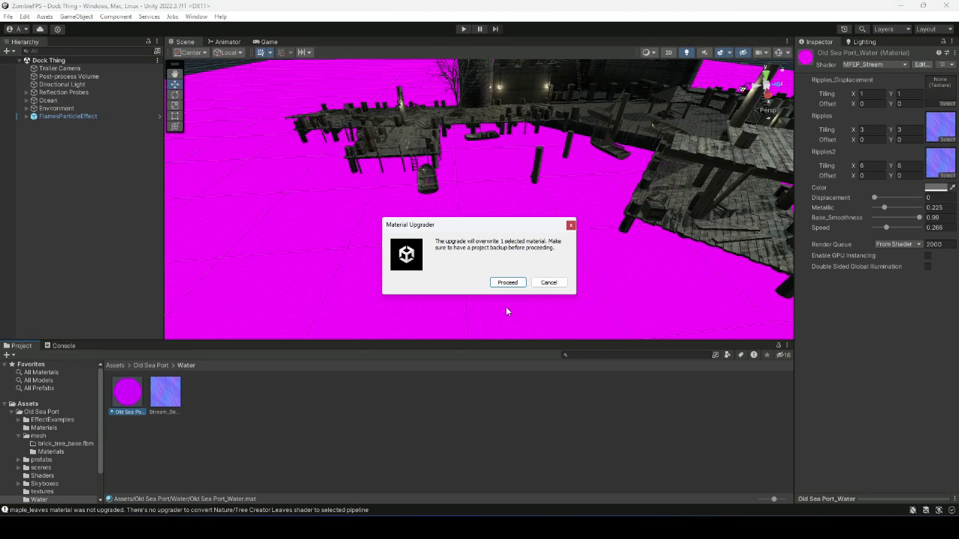
pyautogui.click(505, 281)
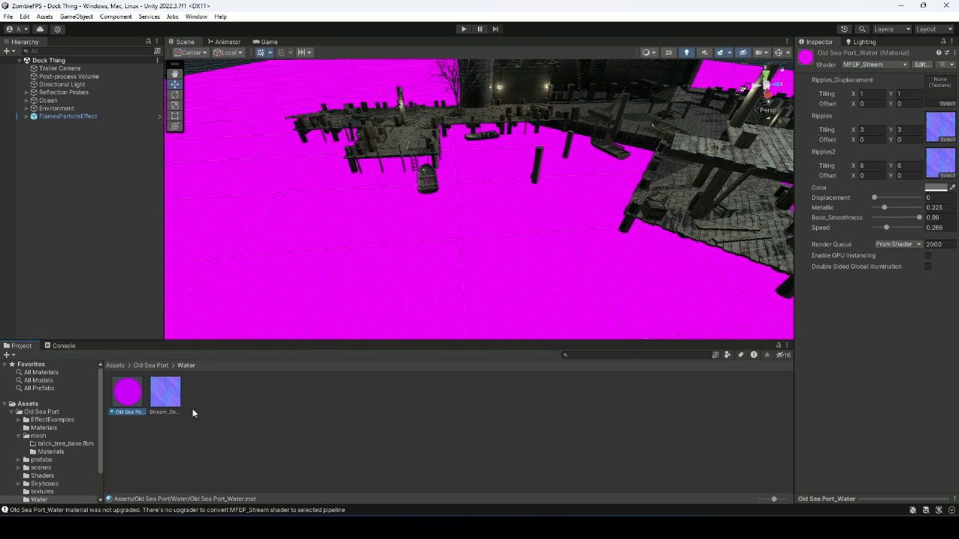
# Examine the magenta ocean surface around the dock from several angles and inspect the Old Sea Port_Water material
pyautogui.click(259, 436)
pyautogui.moveTo(370, 218); pyautogui.dragTo(523, 201, button='right')
pyautogui.scroll(-15, 523, 201)
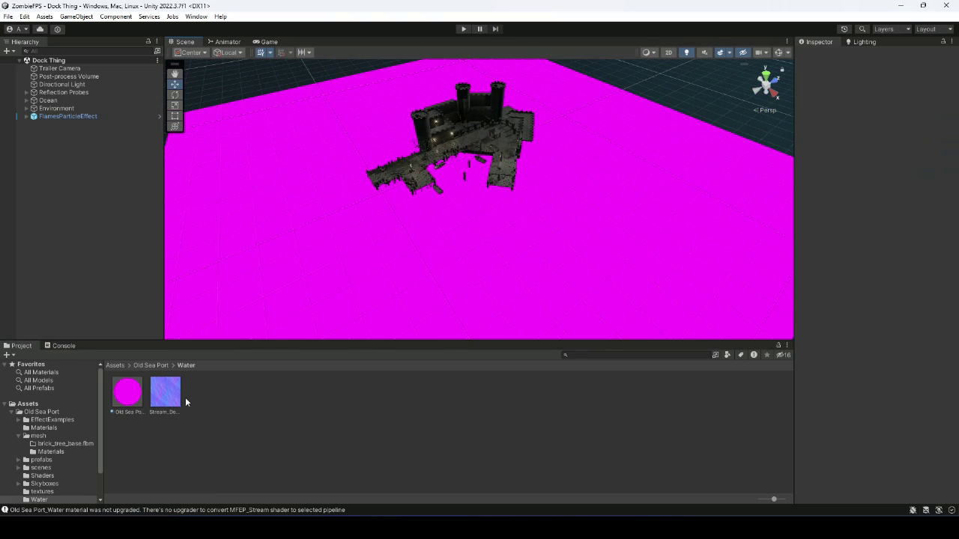
pyautogui.click(127, 392)
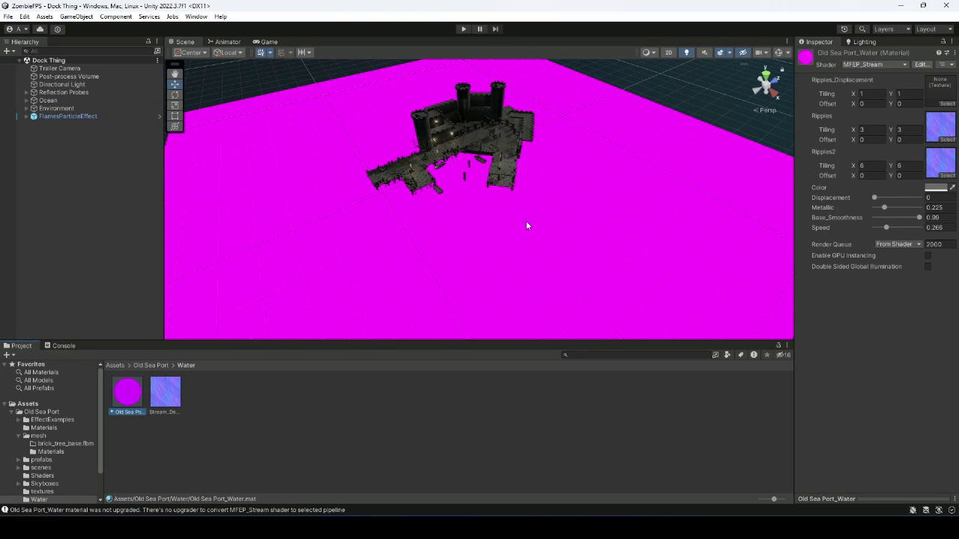
pyautogui.moveTo(526, 221); pyautogui.dragTo(415, 233, button='right')
pyautogui.keyDown('alt'); pyautogui.moveTo(415, 237); pyautogui.dragTo(394, 271); pyautogui.keyUp('alt')
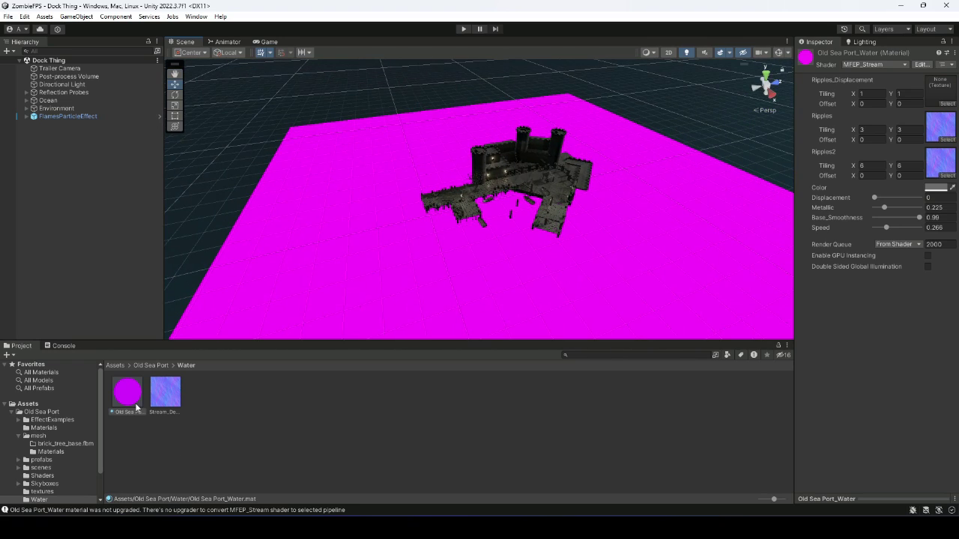
pyautogui.moveTo(469, 170); pyautogui.dragTo(501, 208, button='right')
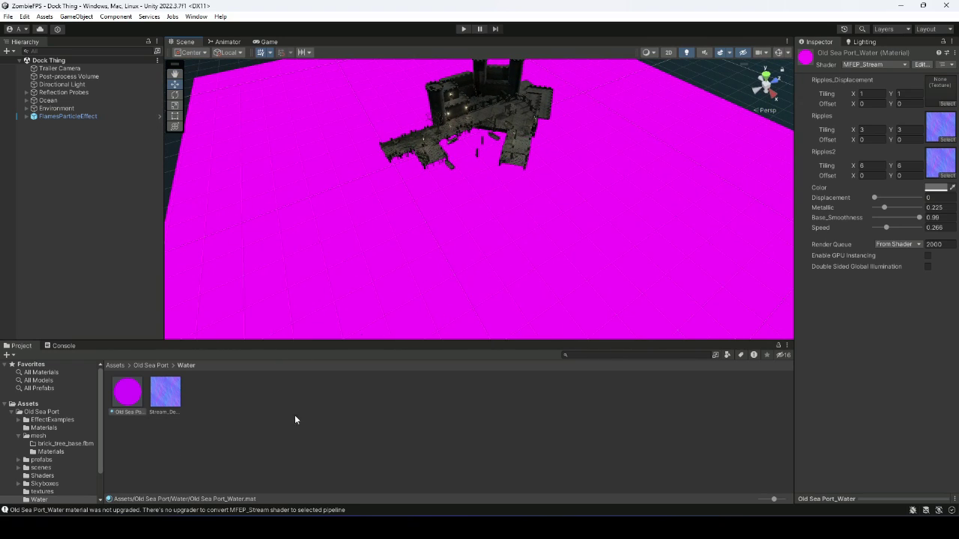
# Apply the Dirt material from the Old Sea Port Materials folder to the magenta ocean tiles in front of and beside the dock
pyautogui.click(55, 427)
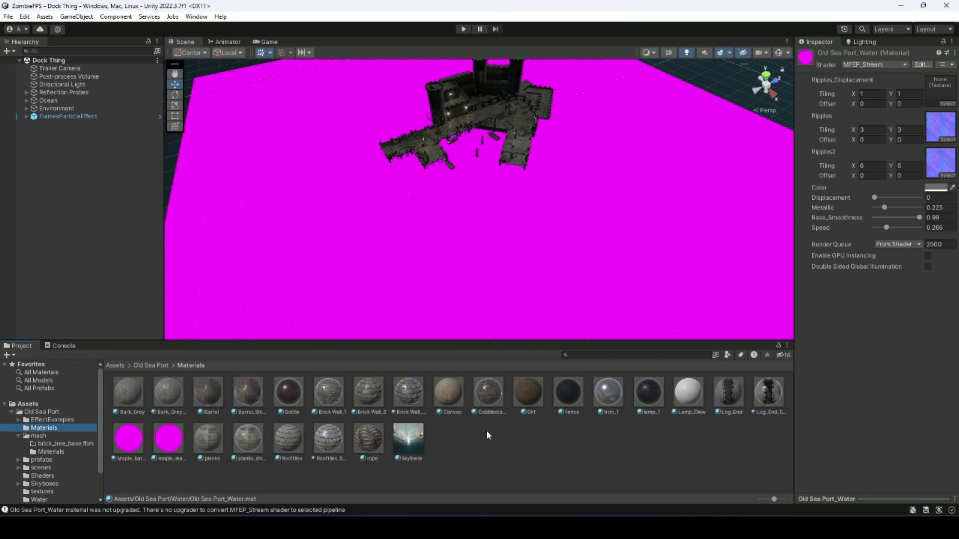
pyautogui.moveTo(528, 391); pyautogui.dragTo(544, 231)
pyautogui.moveTo(537, 399); pyautogui.dragTo(640, 277)
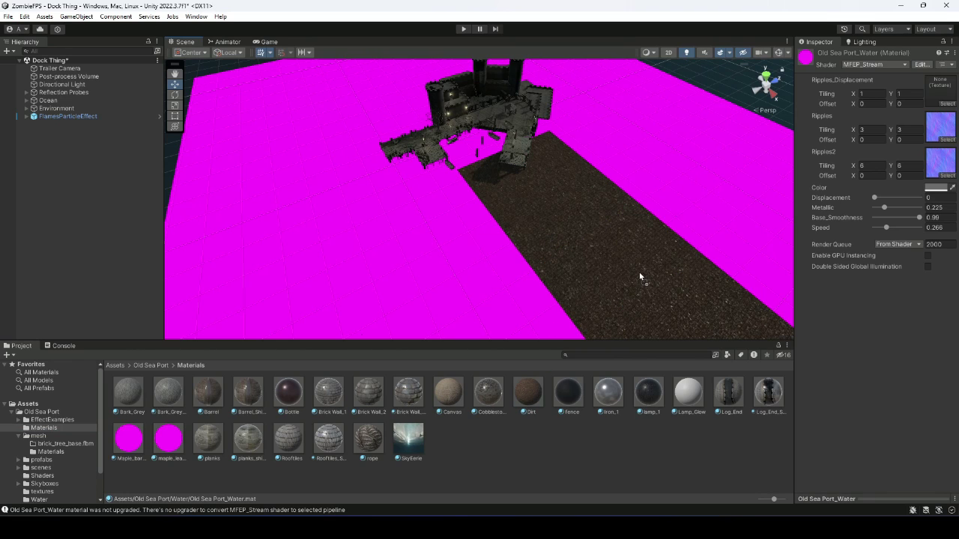
pyautogui.moveTo(504, 302); pyautogui.dragTo(585, 285, button='right')
pyautogui.scroll(-3, 585, 284)
pyautogui.moveTo(528, 391); pyautogui.dragTo(509, 315)
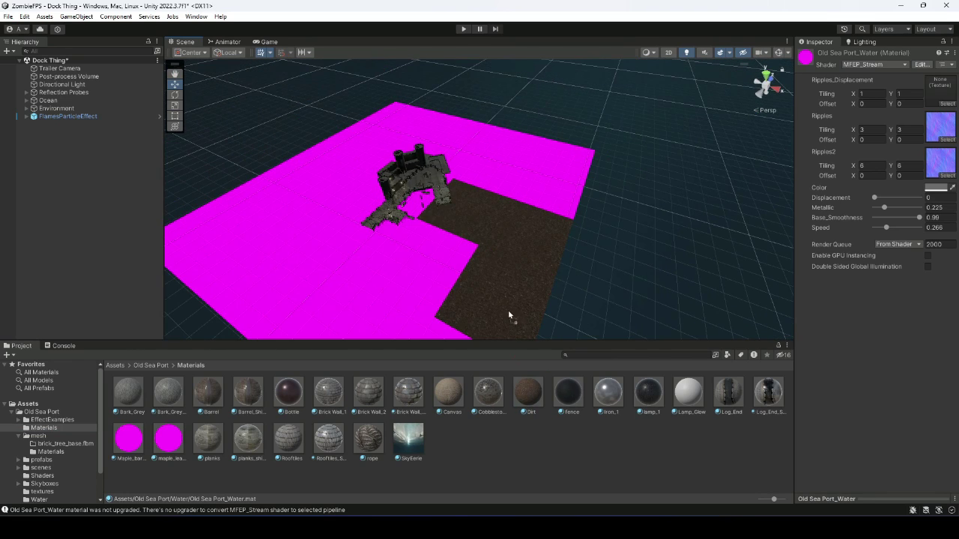
pyautogui.moveTo(515, 388); pyautogui.dragTo(428, 261)
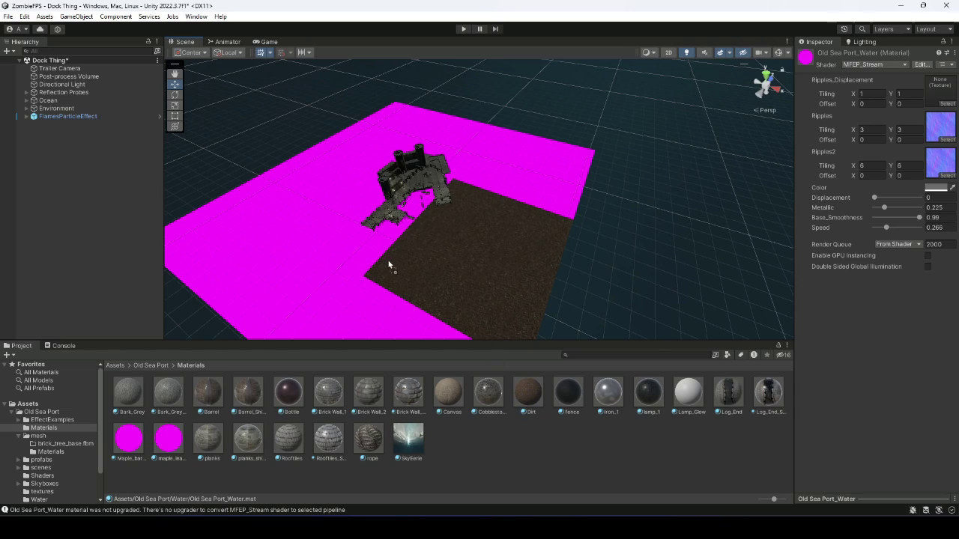
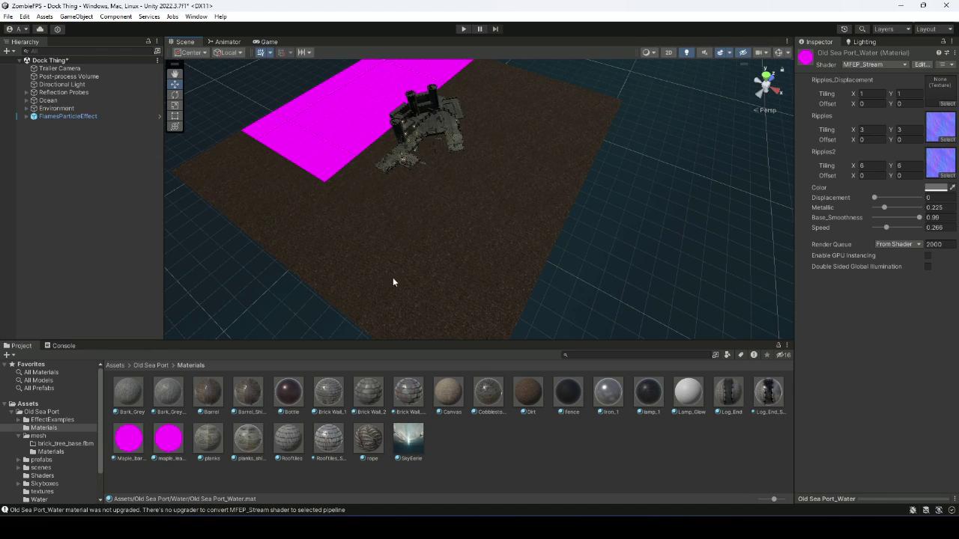
# Apply the Dirt material to the remaining magenta ocean tiles behind and around the castle
pyautogui.scroll(-3, 393, 281)
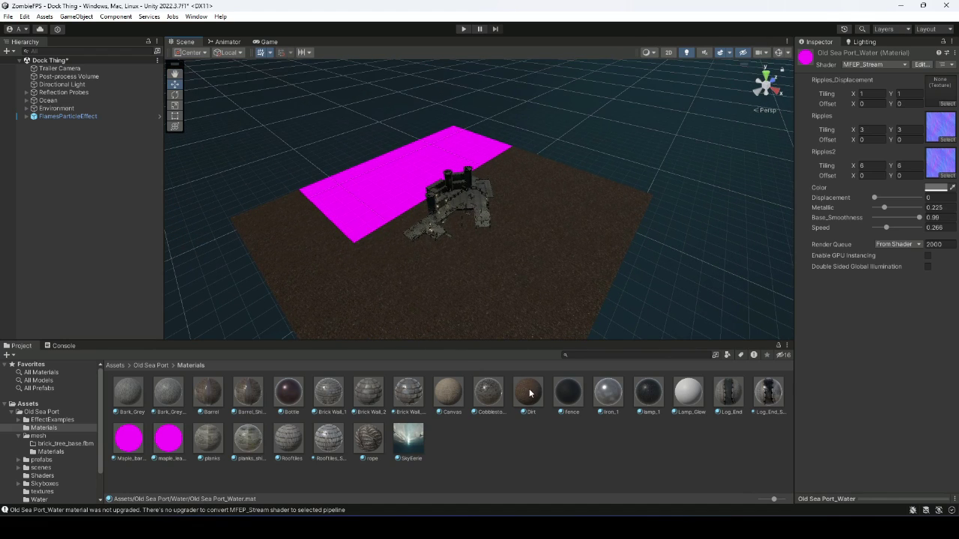
pyautogui.moveTo(529, 391); pyautogui.dragTo(359, 197)
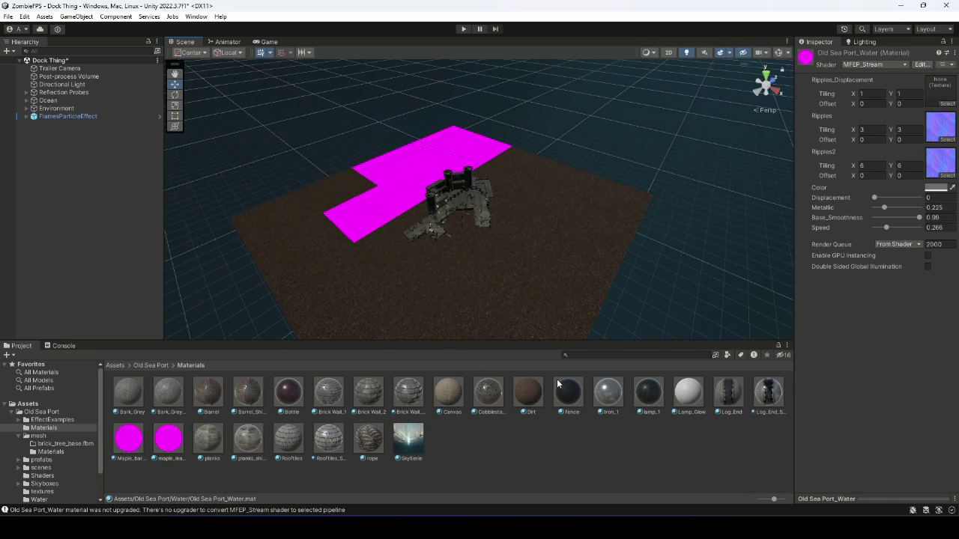
pyautogui.moveTo(414, 261); pyautogui.dragTo(375, 224)
pyautogui.moveTo(537, 389); pyautogui.dragTo(384, 178)
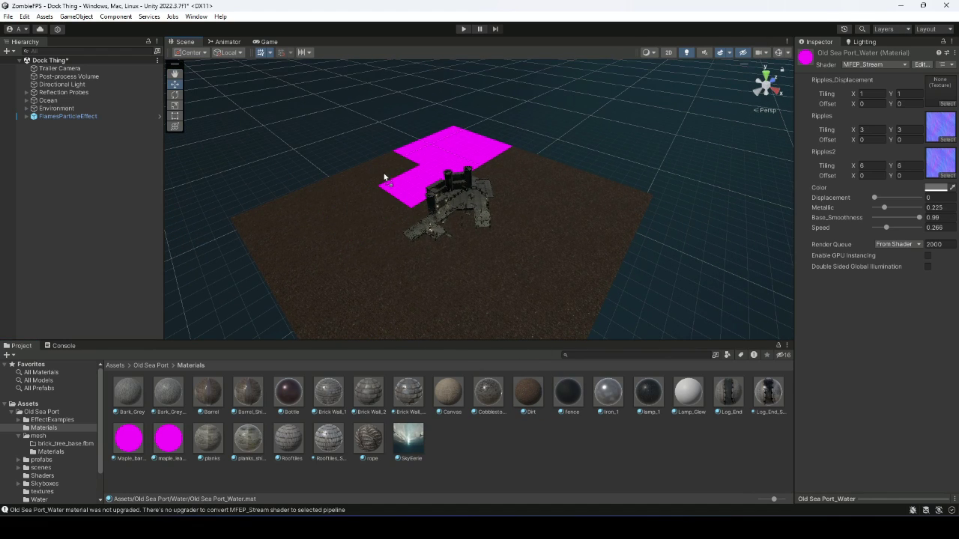
pyautogui.moveTo(482, 245); pyautogui.dragTo(444, 154)
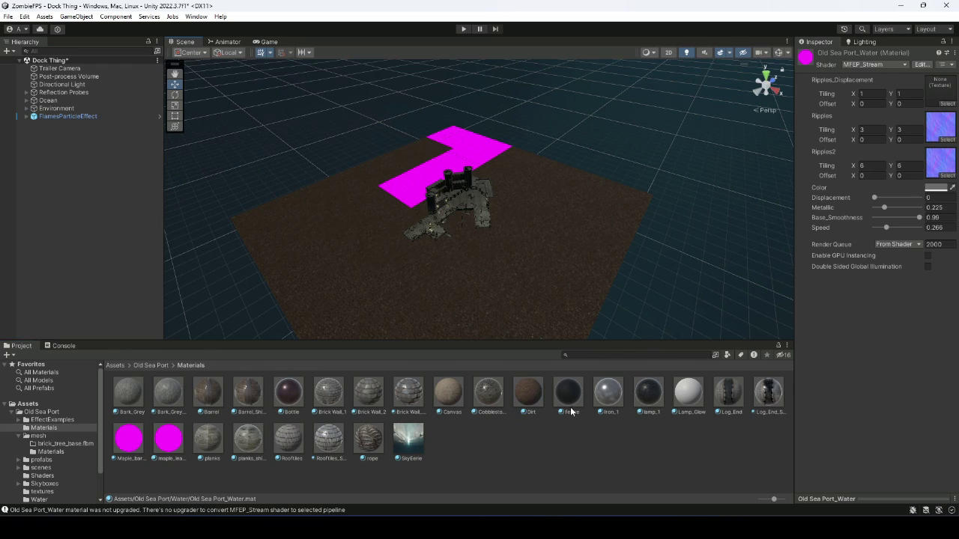
pyautogui.moveTo(504, 176); pyautogui.dragTo(502, 182)
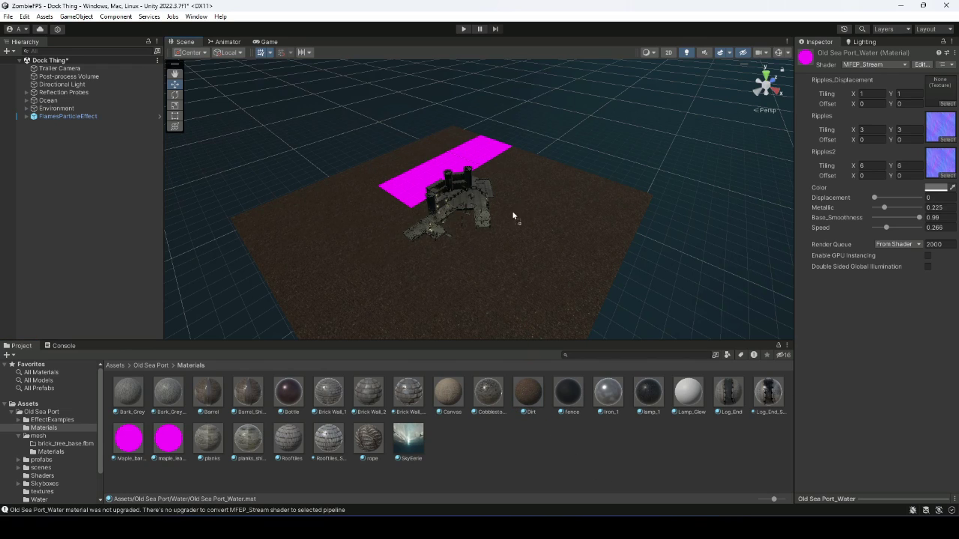
pyautogui.moveTo(513, 215); pyautogui.dragTo(484, 161)
pyautogui.moveTo(539, 412); pyautogui.dragTo(414, 200)
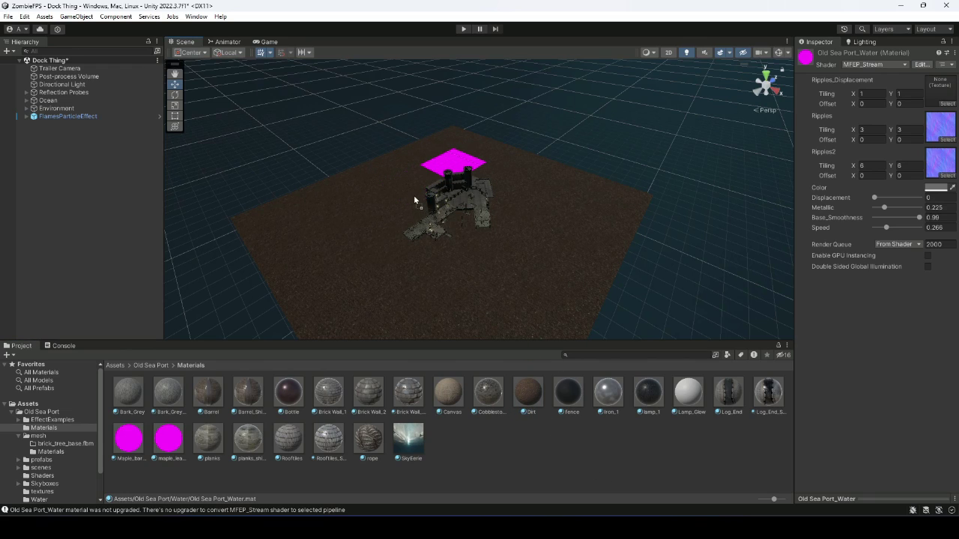
pyautogui.moveTo(469, 153); pyautogui.dragTo(457, 159)
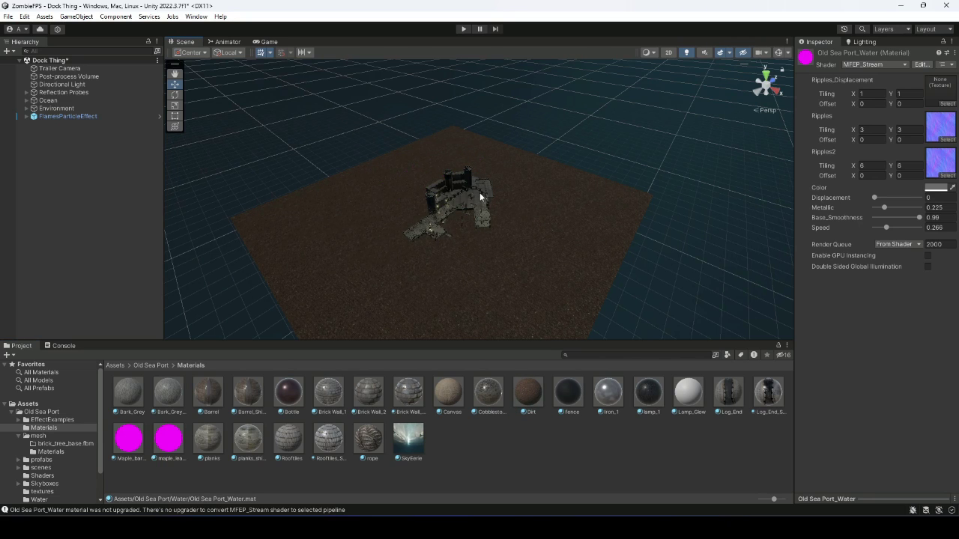
# Examine the dirt-covered ground around the castle and docks from several distances and angles
pyautogui.moveTo(506, 173); pyautogui.dragTo(507, 208, button='right')
pyautogui.scroll(10, 510, 189)
pyautogui.scroll(-15, 508, 208)
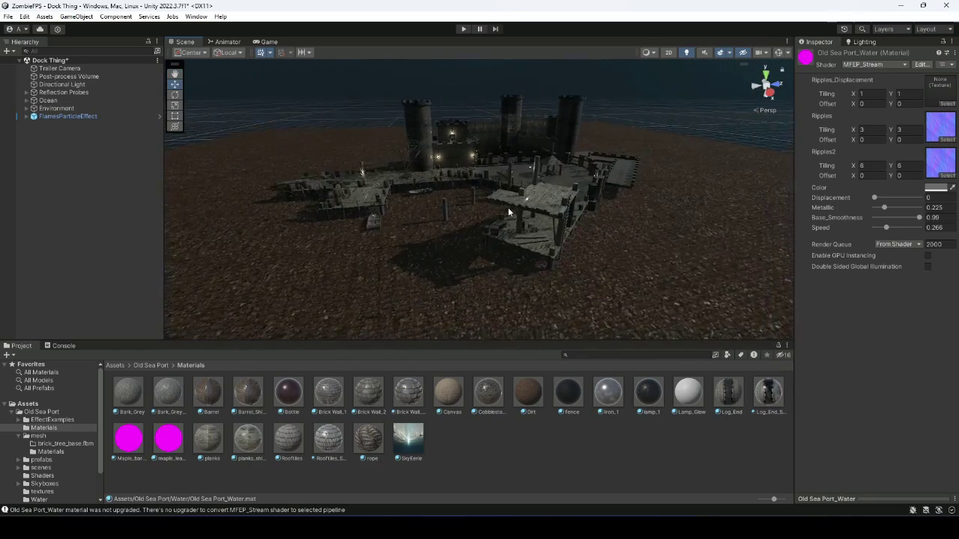
pyautogui.moveTo(575, 200)
pyautogui.mouseDown(button='right')
pyautogui.moveTo(508, 235)
pyautogui.moveTo(580, 184)
pyautogui.moveTo(567, 194)
pyautogui.mouseUp(button='right')
pyautogui.scroll(-15, 507, 234)
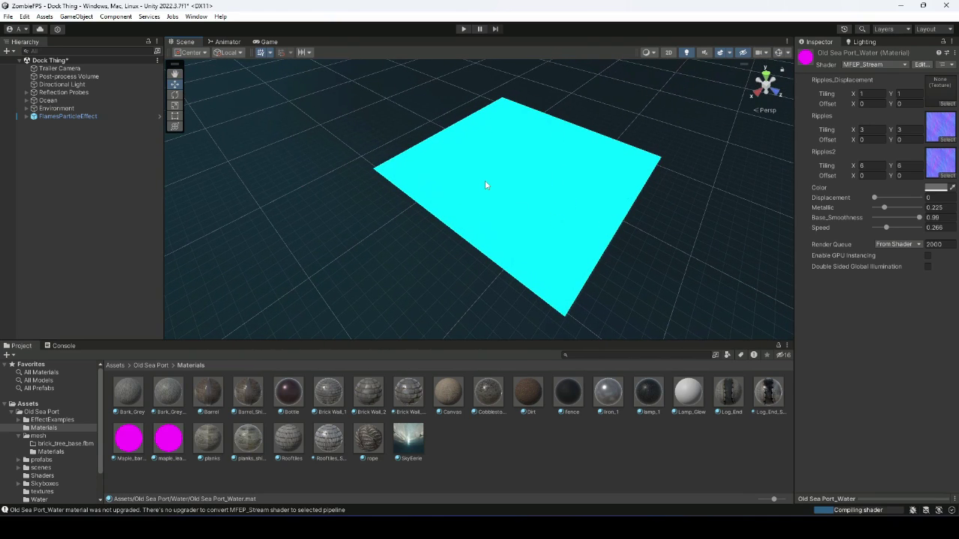
pyautogui.moveTo(427, 281); pyautogui.dragTo(526, 240, button='right')
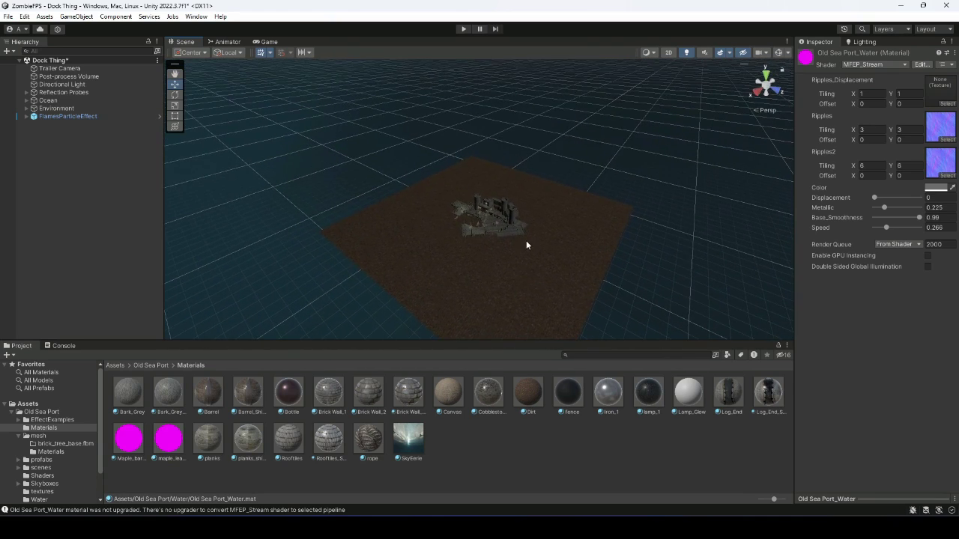
pyautogui.scroll(6, 525, 241)
pyautogui.moveTo(598, 196); pyautogui.dragTo(537, 220, button='right')
# Duplicate the six building segments at the open end of the stone walkway and move the copies outward to lengthen it
pyautogui.click(513, 215)
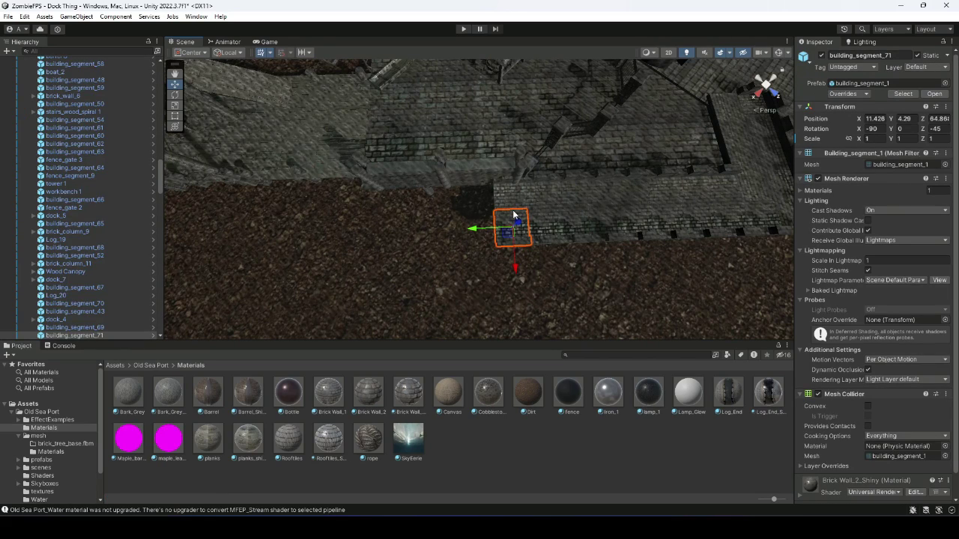
pyautogui.keyDown('shift'); pyautogui.click(509, 202); pyautogui.keyUp('shift')
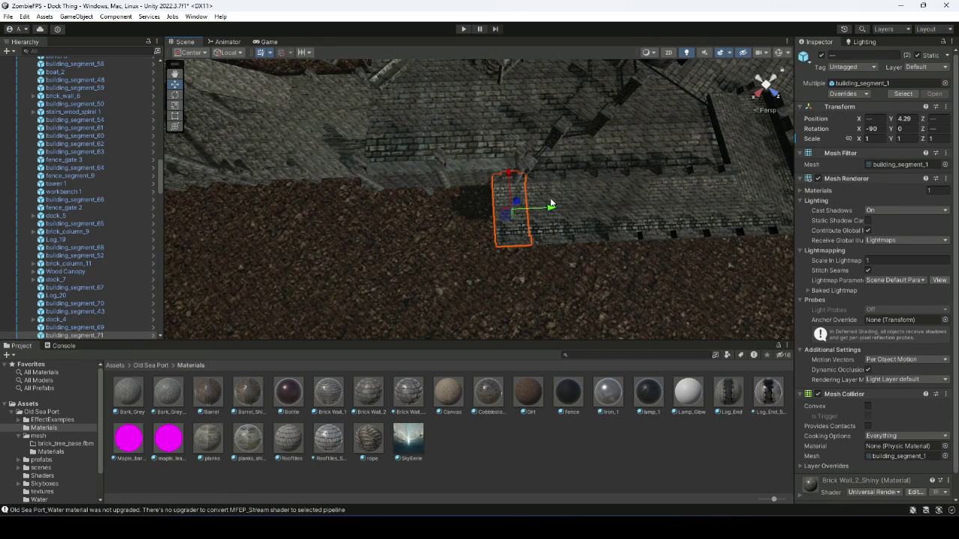
pyautogui.keyDown('shift'); pyautogui.click(541, 197); pyautogui.keyUp('shift')
pyautogui.keyDown('shift'); pyautogui.click(543, 225); pyautogui.keyUp('shift')
pyautogui.keyDown('shift'); pyautogui.click(576, 225); pyautogui.keyUp('shift')
pyautogui.keyDown('shift'); pyautogui.click(573, 194); pyautogui.keyUp('shift')
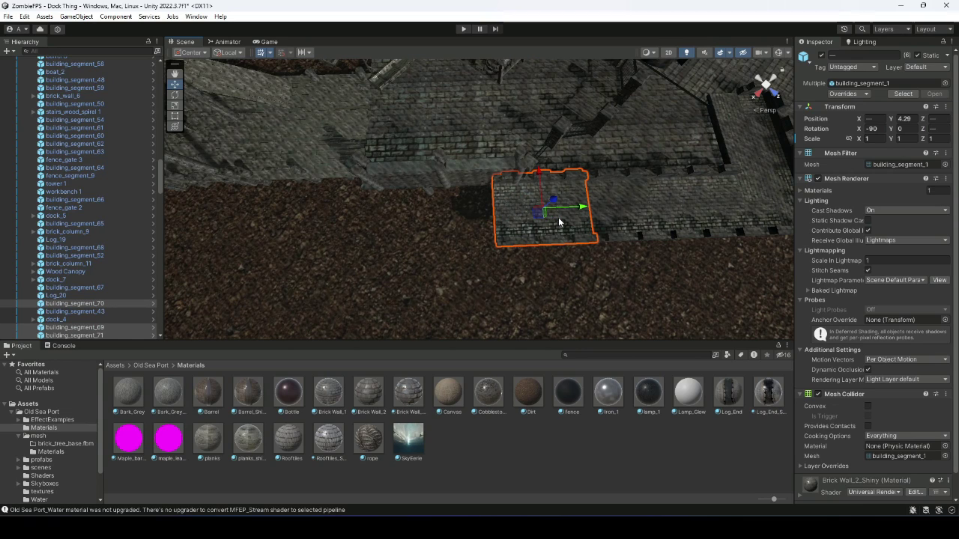
pyautogui.hotkey('ctrl', 'd')
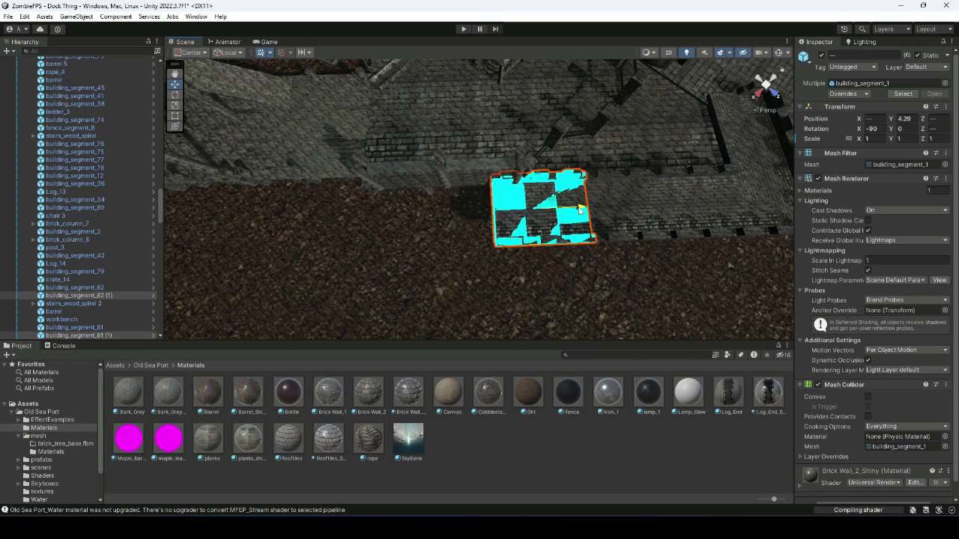
pyautogui.moveTo(558, 217); pyautogui.dragTo(487, 221)
pyautogui.press('f')
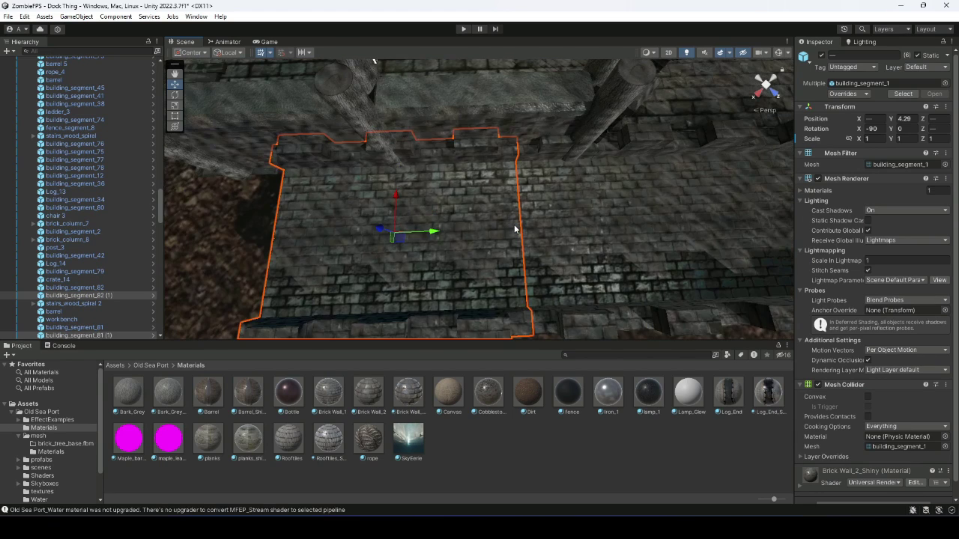
# Nudge the six copied building segments along the walkway until their edge meets the original stone paving at the seam
pyautogui.moveTo(594, 225)
pyautogui.mouseDown(button='right')
pyautogui.moveTo(571, 231)
pyautogui.moveTo(579, 223)
pyautogui.mouseUp(button='right')
pyautogui.scroll(-5, 570, 231)
pyautogui.scroll(1, 579, 222)
pyautogui.moveTo(579, 223); pyautogui.dragTo(565, 226, button='middle')
pyautogui.scroll(8, 562, 220)
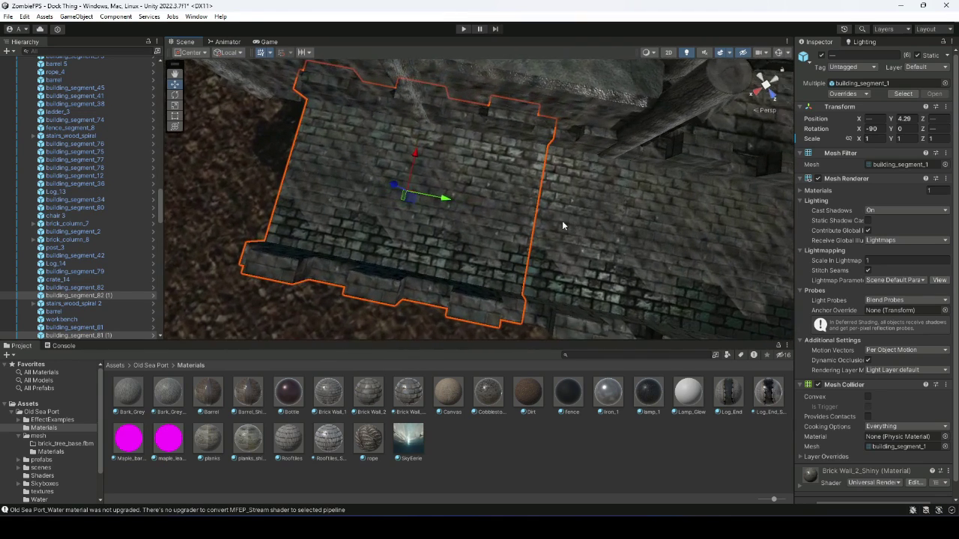
pyautogui.moveTo(257, 188); pyautogui.dragTo(258, 187)
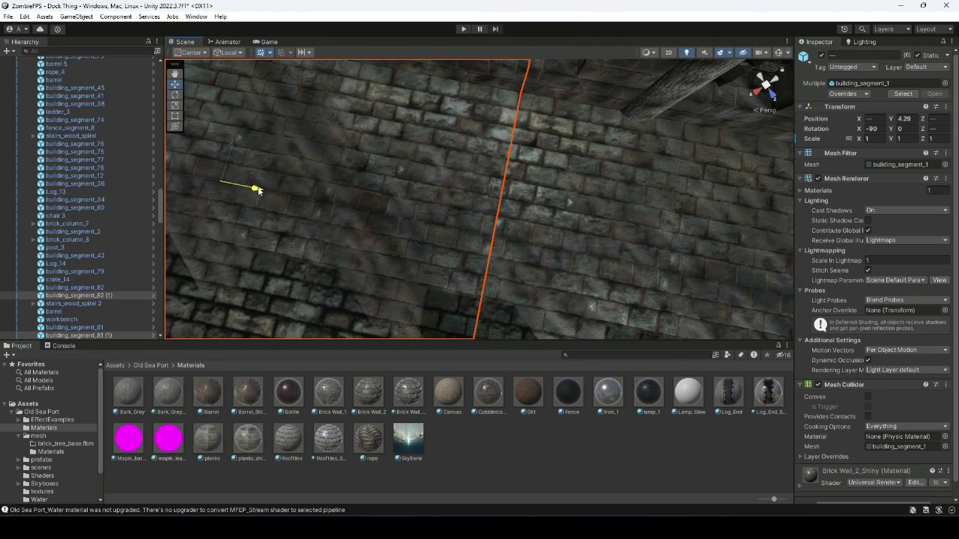
pyautogui.click(573, 473)
pyautogui.scroll(-3, 434, 304)
pyautogui.moveTo(628, 230); pyautogui.dragTo(595, 227, button='right')
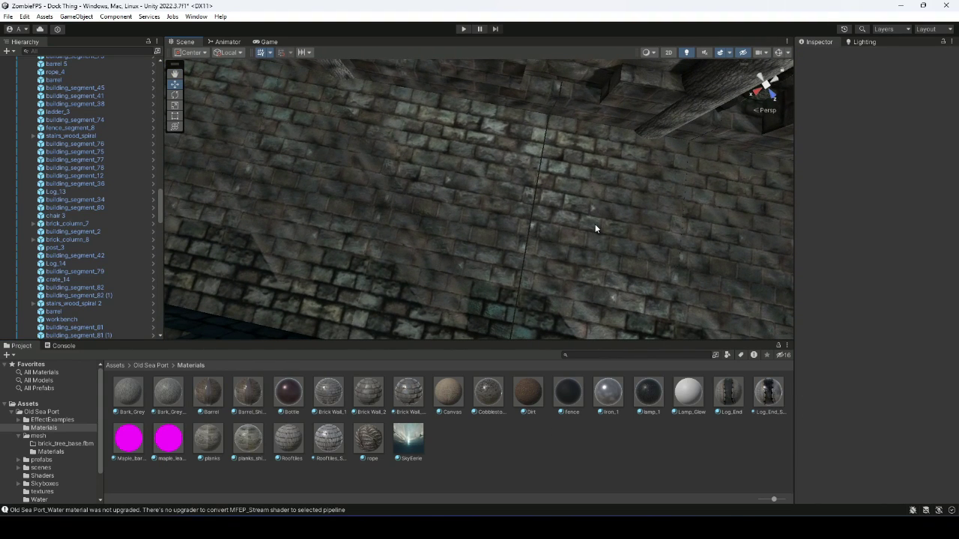
pyautogui.click(388, 223)
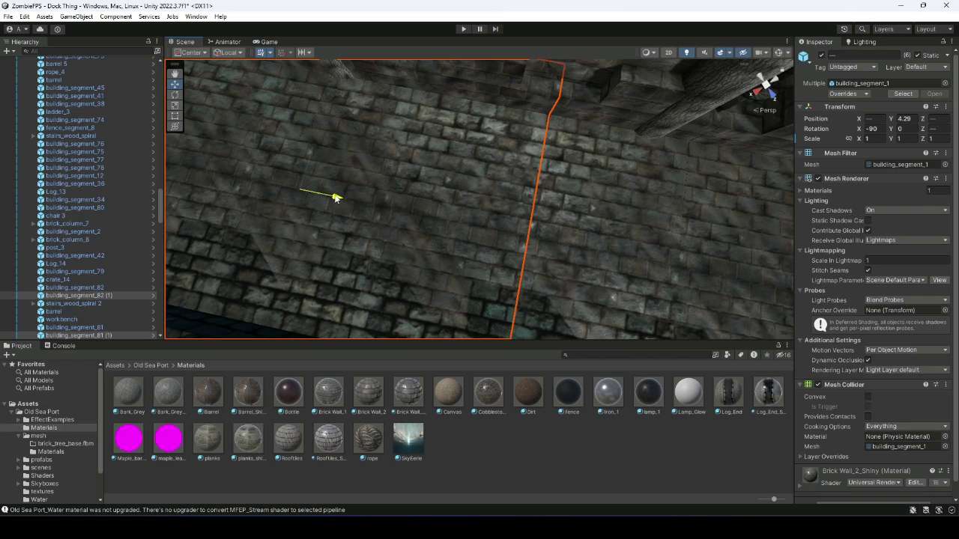
pyautogui.click(582, 454)
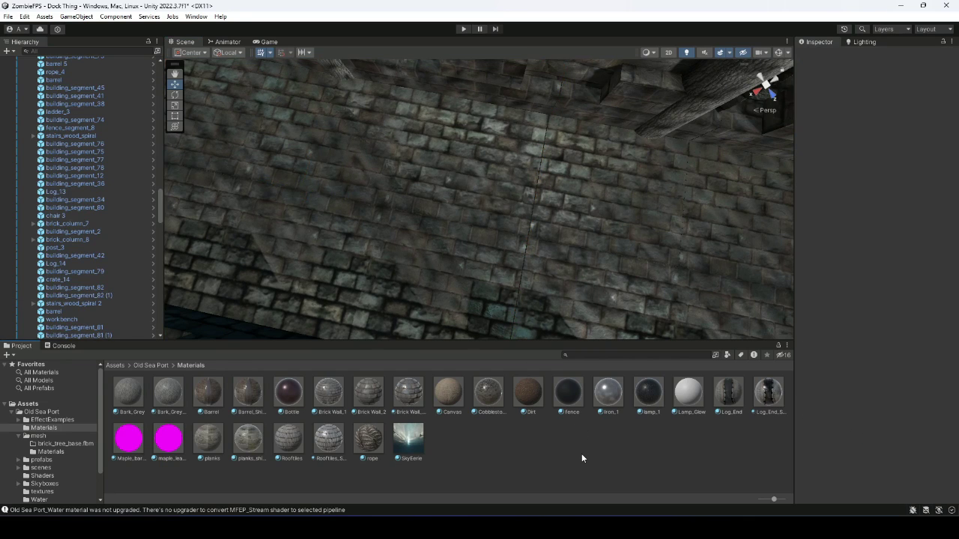
# Duplicate the two outermost building segments of the stone walkway and place the copies one segment farther out
pyautogui.scroll(-10, 464, 283)
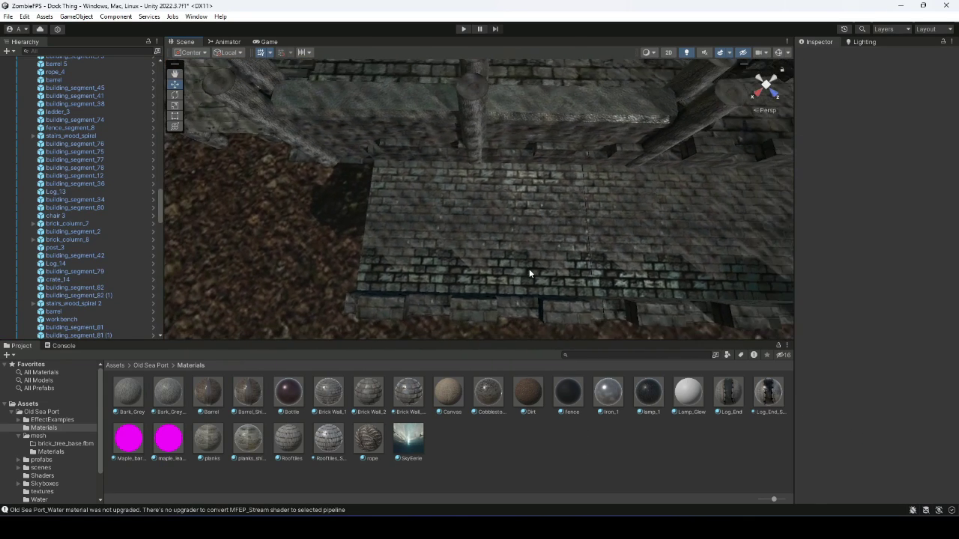
pyautogui.press('s')
pyautogui.moveTo(449, 268); pyautogui.dragTo(464, 224, button='right')
pyautogui.press('w')
pyautogui.press('a')
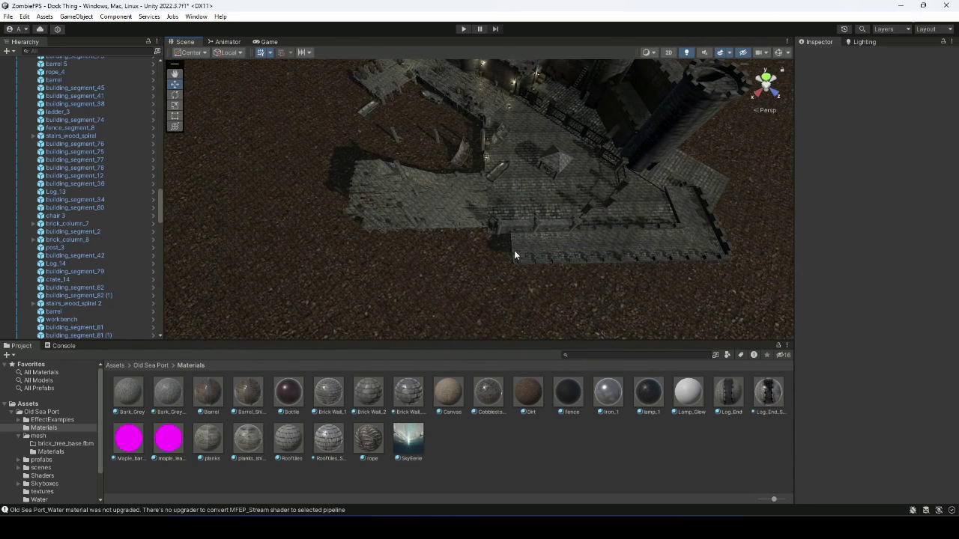
pyautogui.press('w')
pyautogui.moveTo(514, 250); pyautogui.dragTo(439, 204, button='right')
pyautogui.press('w')
pyautogui.scroll(10, 433, 192)
pyautogui.keyDown('alt'); pyautogui.moveTo(465, 190); pyautogui.dragTo(467, 147); pyautogui.keyUp('alt')
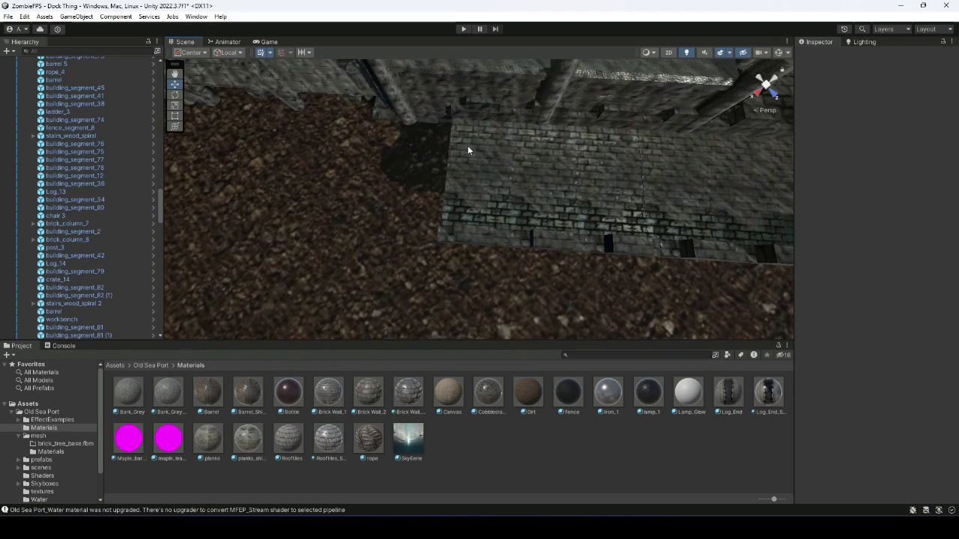
pyautogui.click(469, 150)
pyautogui.hotkey('ctrl', 'd')
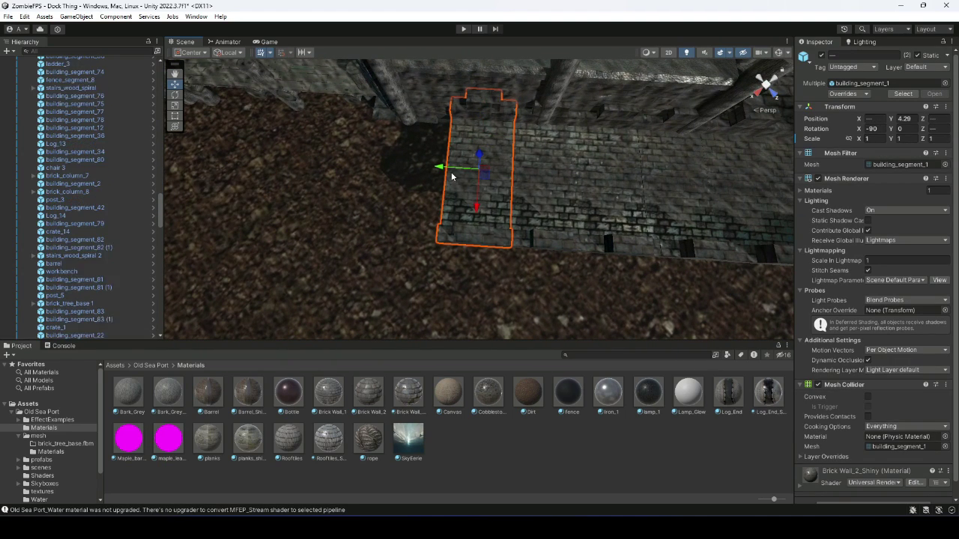
pyautogui.moveTo(441, 180); pyautogui.dragTo(374, 185)
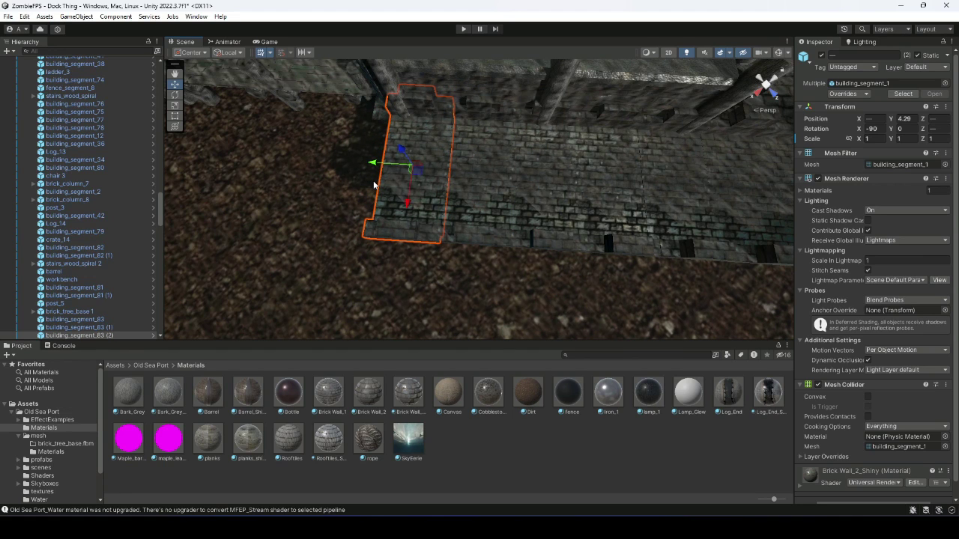
pyautogui.click(551, 457)
# Duplicate the two wooden dock sections next to the walkway, dock_1 and its neighbour, and move the copies alongside their outer edge
pyautogui.press('s')
pyautogui.press('a')
pyautogui.moveTo(428, 250); pyautogui.dragTo(477, 154, button='right')
pyautogui.click(474, 137)
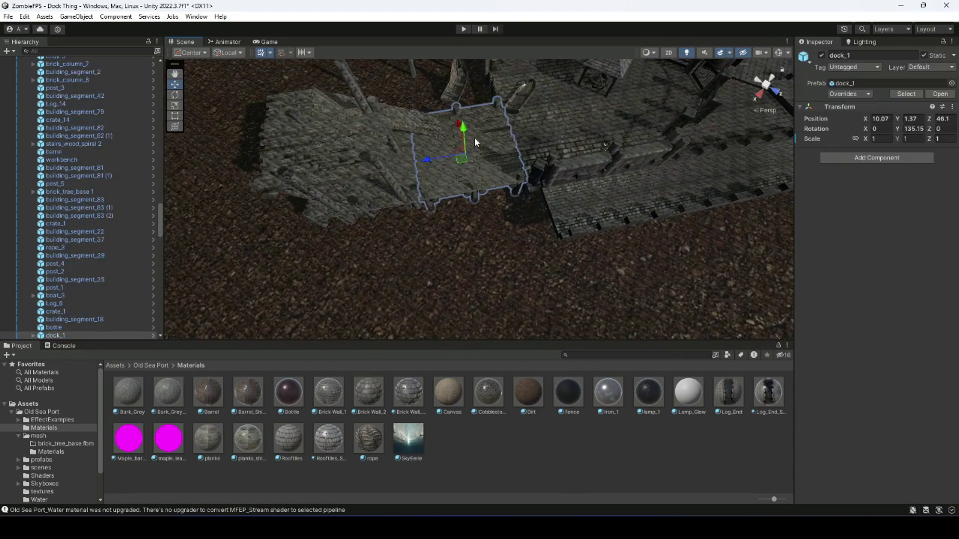
pyautogui.keyDown('shift'); pyautogui.click(389, 195); pyautogui.keyUp('shift')
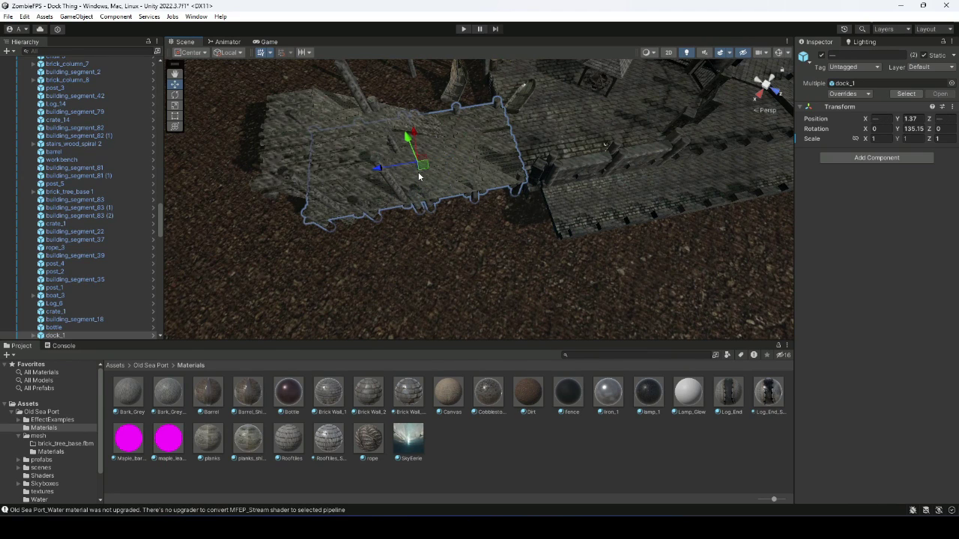
pyautogui.hotkey('ctrl', 'd')
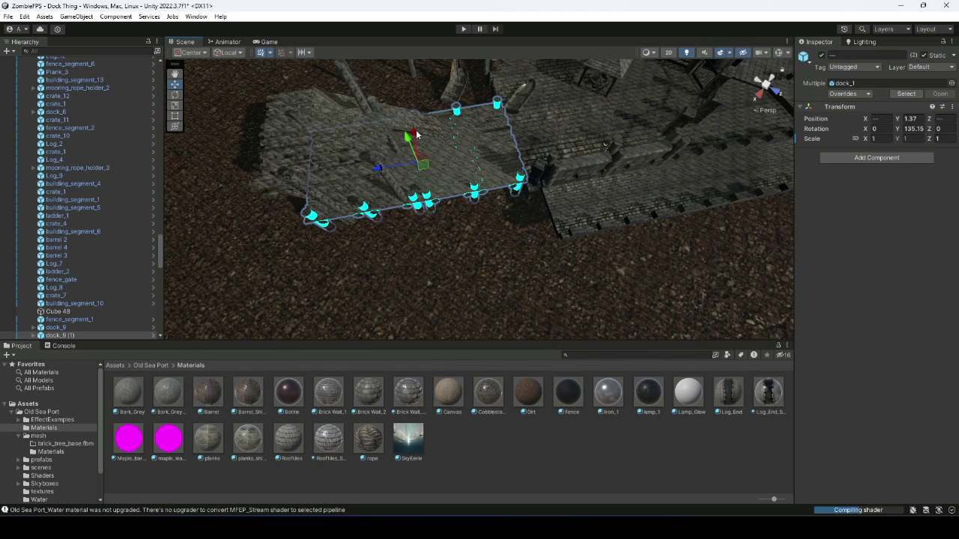
pyautogui.moveTo(417, 132); pyautogui.dragTo(445, 221)
pyautogui.moveTo(565, 160); pyautogui.dragTo(497, 213, button='right')
pyautogui.press('s')
pyautogui.click(536, 440)
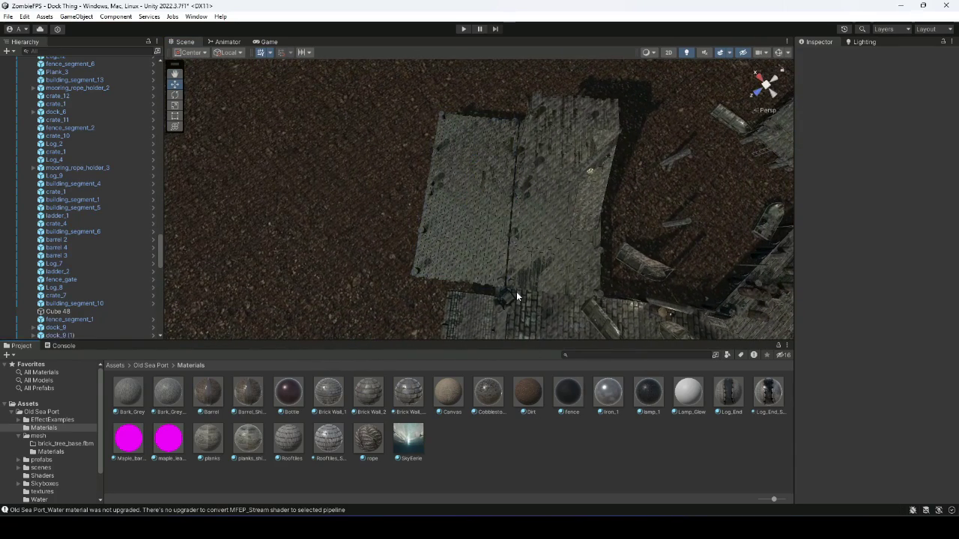
# Nudge the two copied dock sections against the original dock, with the dock_1 copy at about X 17.14, Z 53.13
pyautogui.click(486, 252)
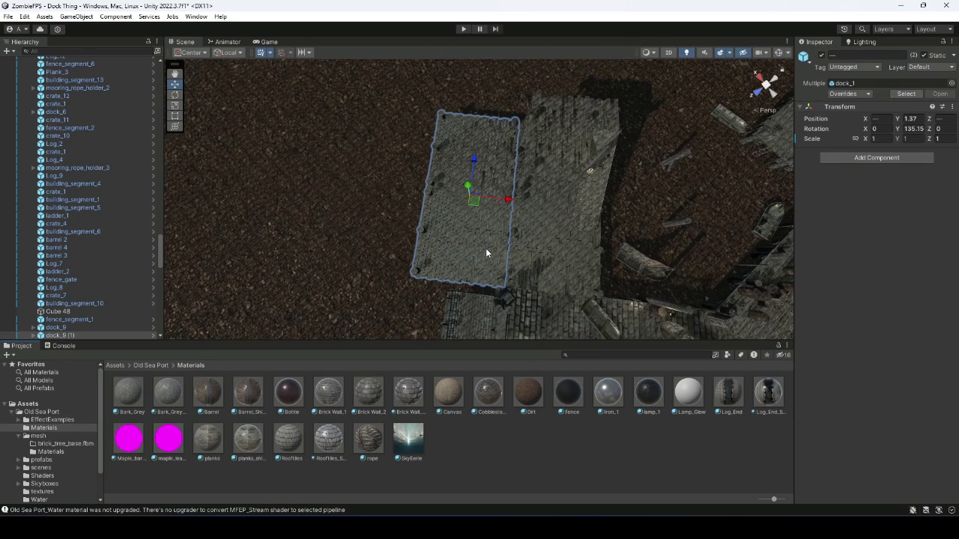
pyautogui.moveTo(508, 200); pyautogui.dragTo(509, 200)
pyautogui.click(536, 372)
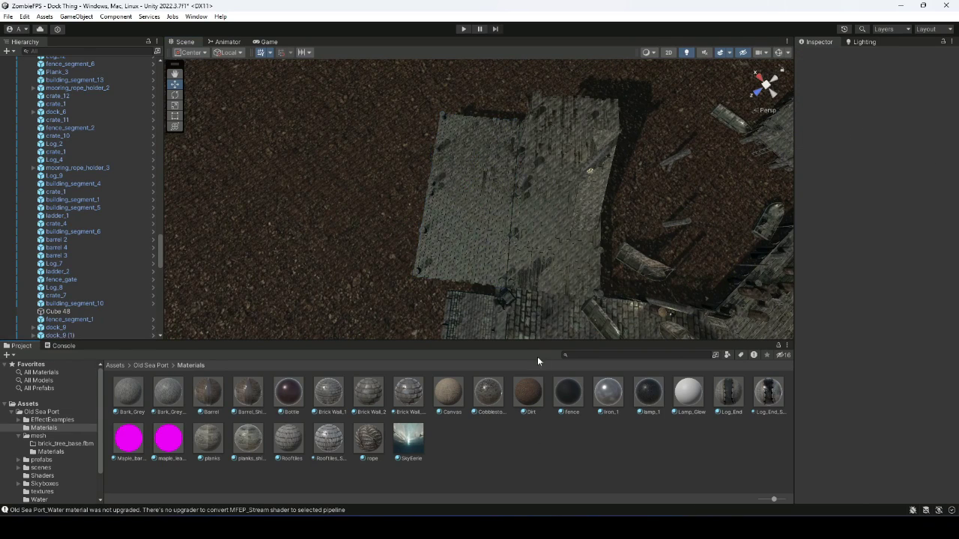
# Duplicate the four original and copied dock sections as a block and move the copies beside the outer edge to widen the dock
pyautogui.click(482, 263)
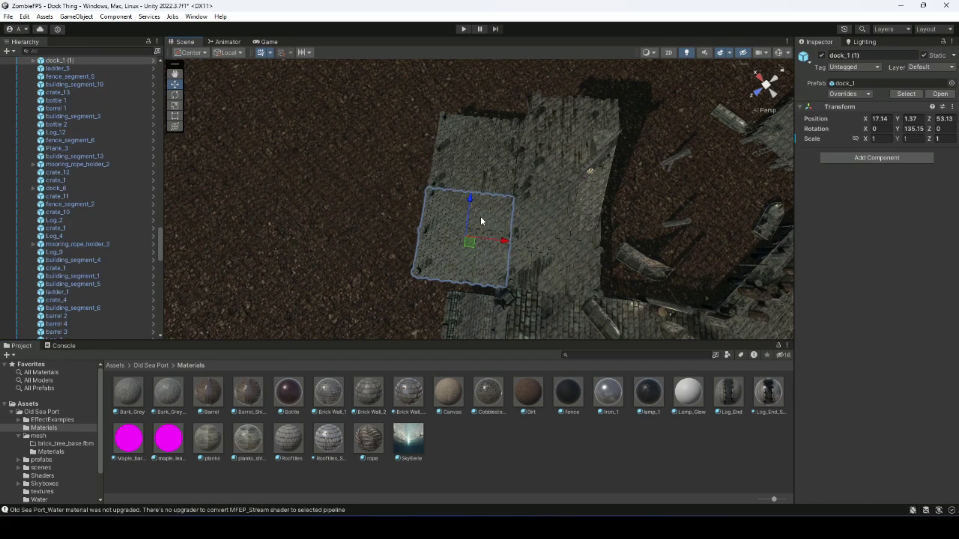
pyautogui.keyDown('shift'); pyautogui.click(548, 238); pyautogui.keyUp('shift')
pyautogui.moveTo(551, 206); pyautogui.dragTo(382, 224)
pyautogui.moveTo(517, 242); pyautogui.dragTo(483, 200, button='right')
# Duplicate the outer block of four dock sections twice and place the copies end to end, away from the stone walkway
pyautogui.hotkey('ctrl', 'd')
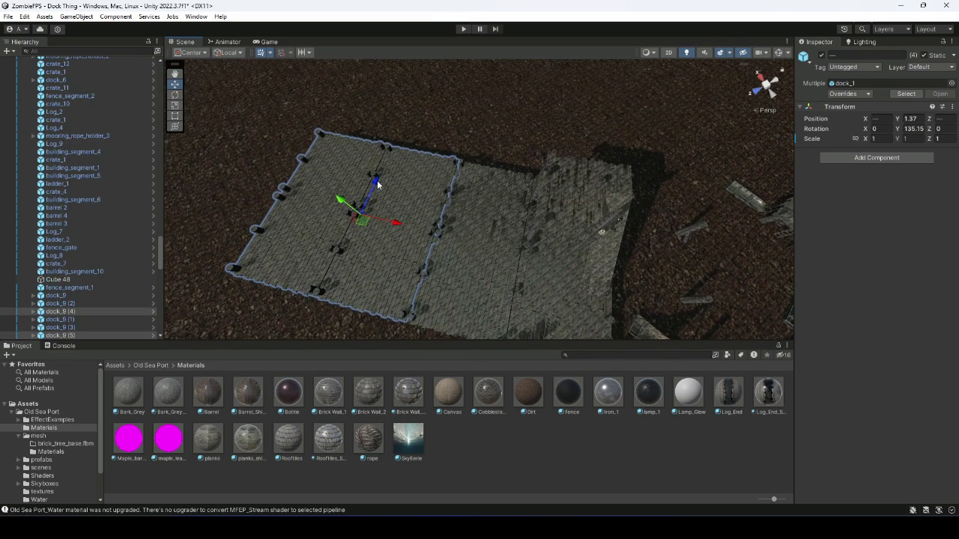
pyautogui.moveTo(378, 184); pyautogui.dragTo(443, 81)
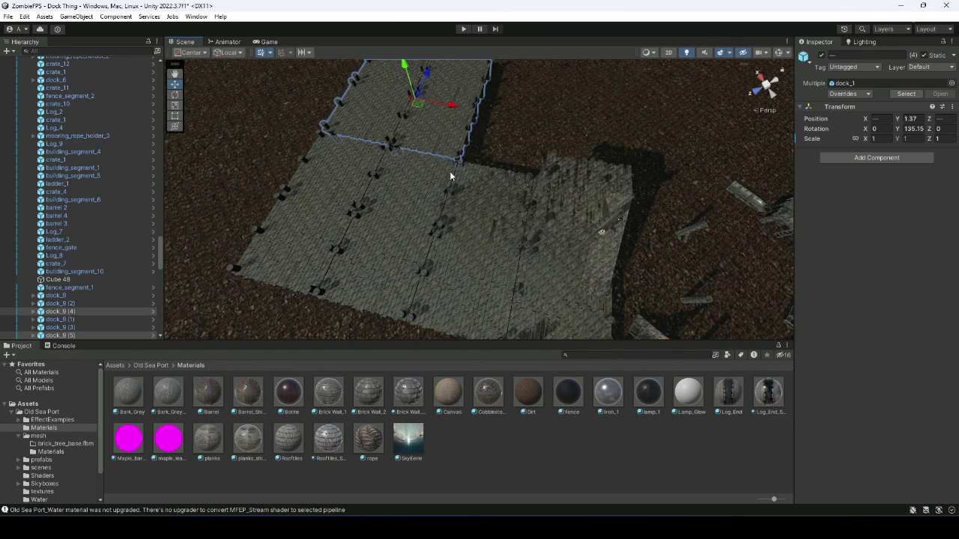
pyautogui.keyDown('alt'); pyautogui.moveTo(450, 176); pyautogui.dragTo(447, 159); pyautogui.keyUp('alt')
pyautogui.hotkey('ctrl', 'd')
pyautogui.moveTo(424, 127); pyautogui.dragTo(454, 68)
# Duplicate the eight dock sections of the extended strip and move the copies inward to fill the gap beside the original dock
pyautogui.keyDown('alt'); pyautogui.moveTo(561, 162); pyautogui.dragTo(604, 197); pyautogui.keyUp('alt')
pyautogui.press('Right')
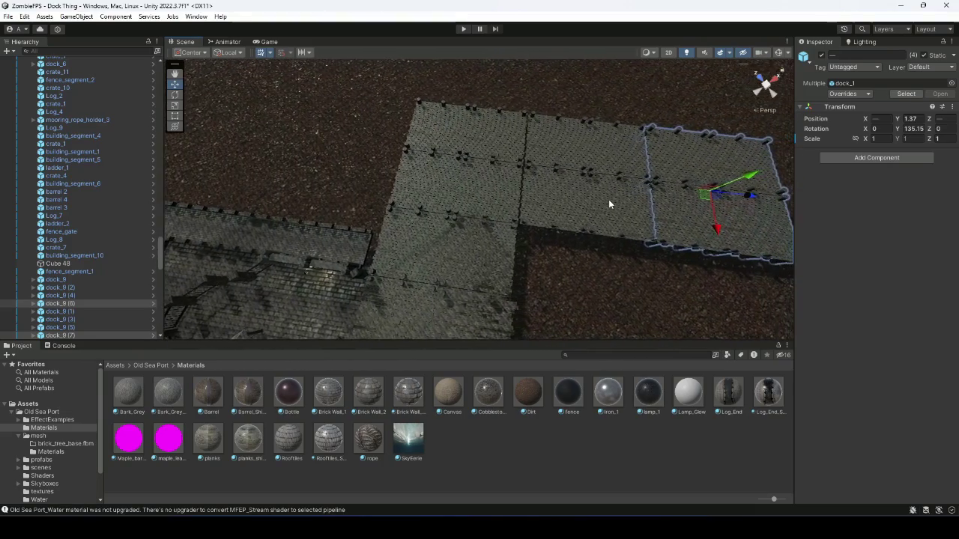
pyautogui.scroll(-2, 565, 192)
pyautogui.moveTo(565, 193); pyautogui.dragTo(532, 175, button='middle')
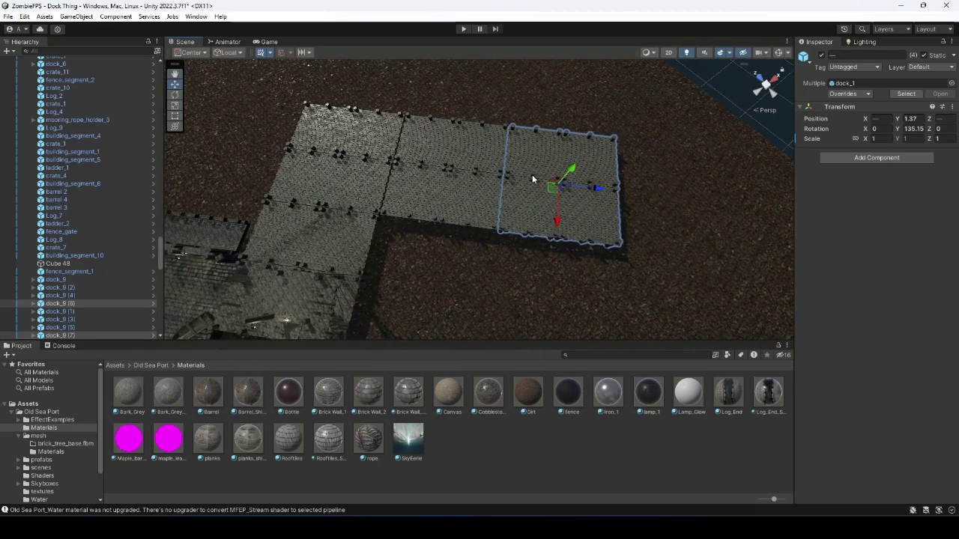
pyautogui.keyDown('shift'); pyautogui.click(470, 147); pyautogui.keyUp('shift')
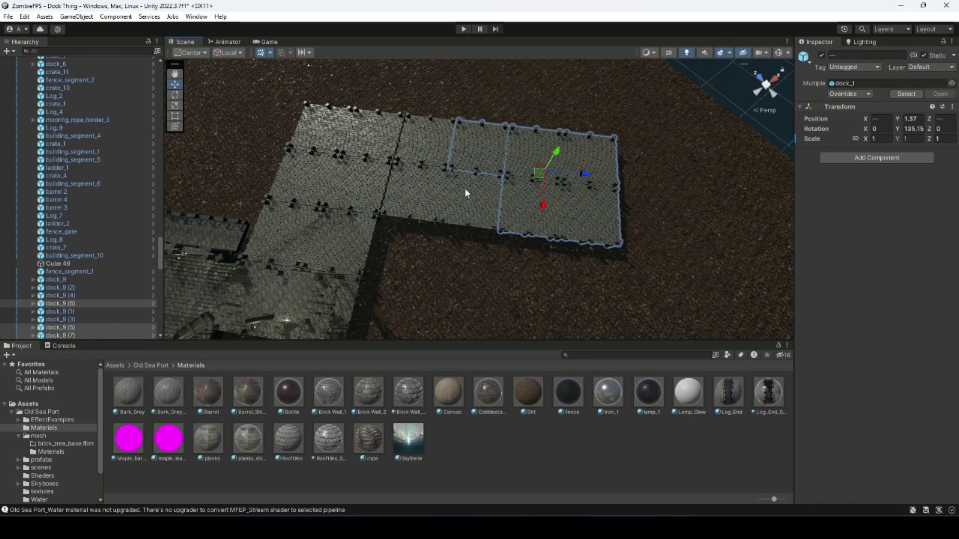
pyautogui.keyDown('shift'); pyautogui.click(465, 188); pyautogui.keyUp('shift')
pyautogui.keyDown('shift'); pyautogui.click(418, 177); pyautogui.keyUp('shift')
pyautogui.keyDown('shift'); pyautogui.click(434, 138); pyautogui.keyUp('shift')
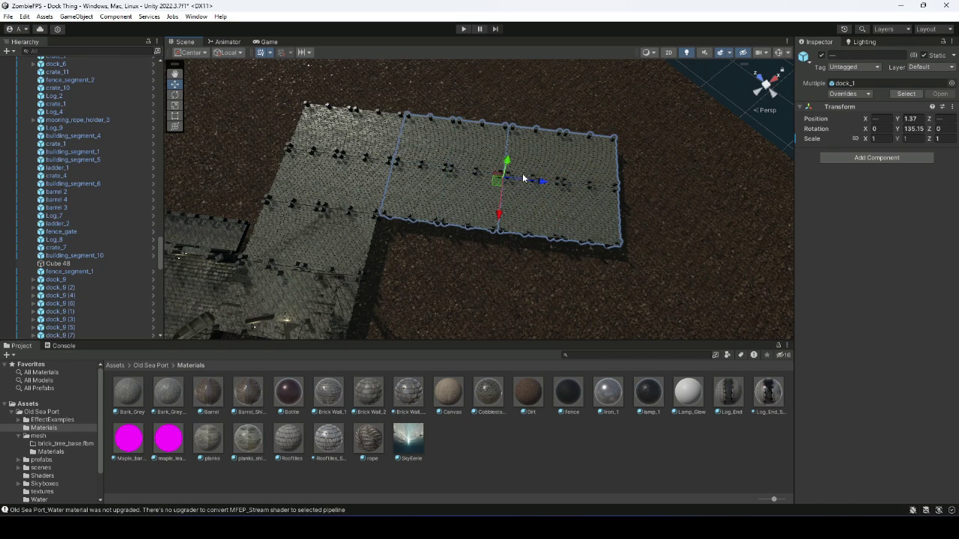
pyautogui.keyDown('alt'); pyautogui.moveTo(434, 137); pyautogui.dragTo(537, 145); pyautogui.keyUp('alt')
pyautogui.moveTo(501, 190); pyautogui.dragTo(474, 303)
pyautogui.click(533, 441)
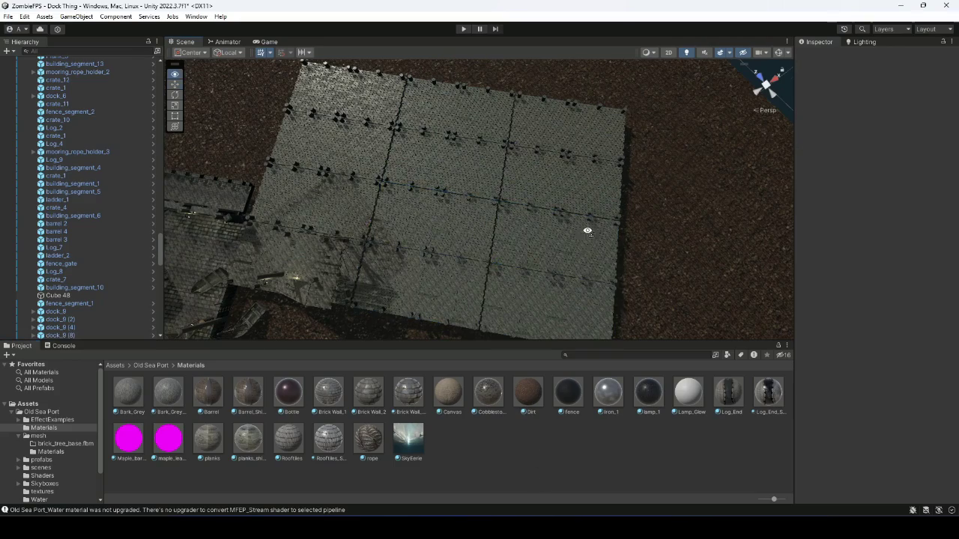
# Collapse the Environment object's child list in the scene hierarchy
pyautogui.moveTo(587, 230); pyautogui.dragTo(411, 172, button='right')
pyautogui.scroll(4, 411, 171)
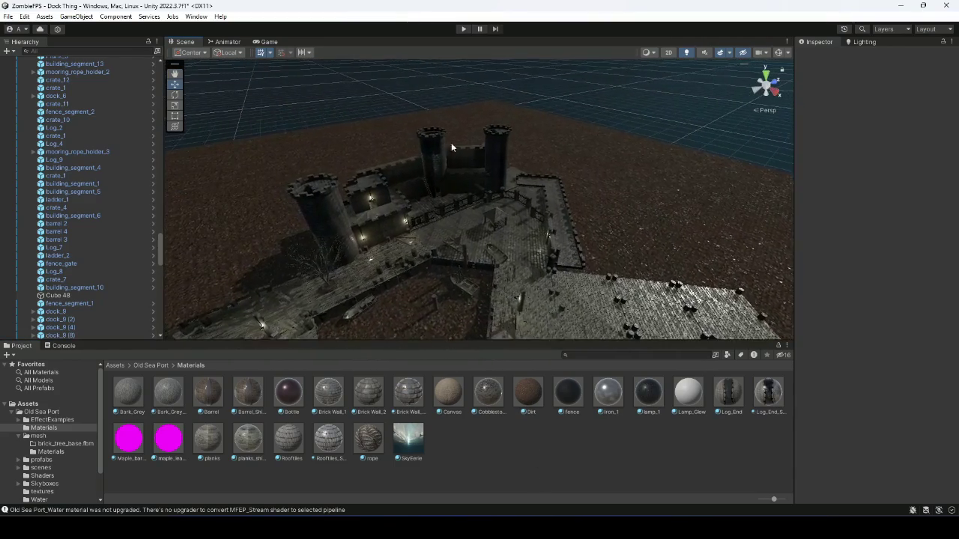
pyautogui.scroll(1, 451, 148)
pyautogui.moveTo(159, 253); pyautogui.dragTo(160, 79)
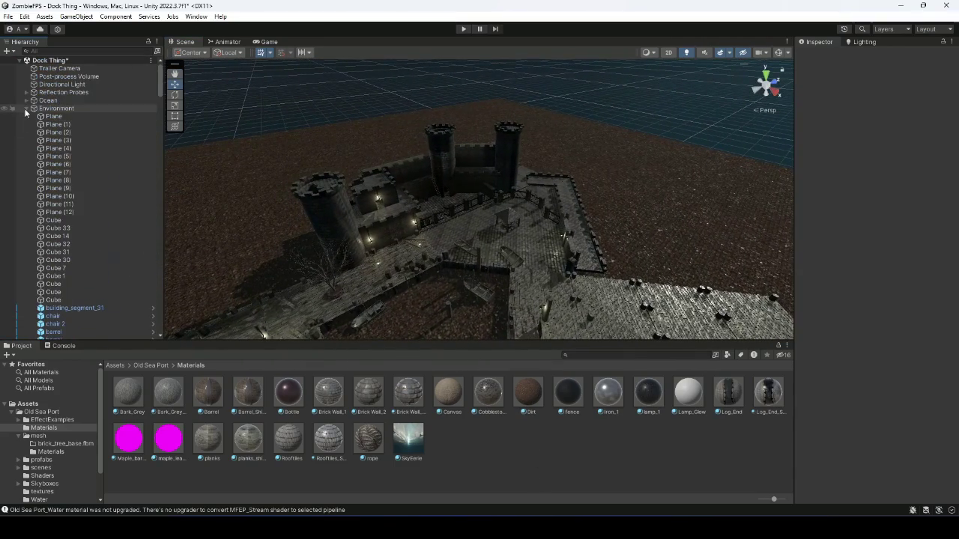
pyautogui.click(26, 108)
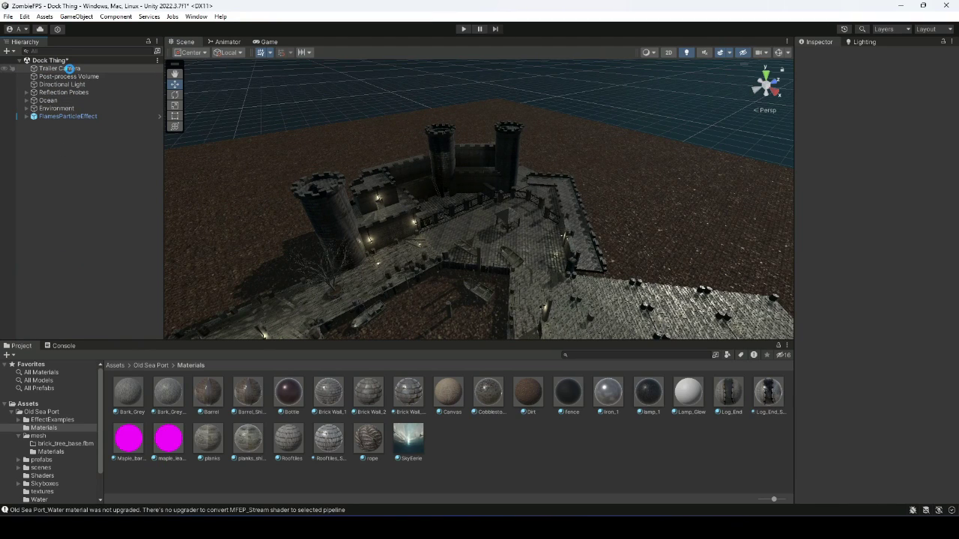
# Delete the Trailer Camera from the scene and save the scene
pyautogui.click(65, 68)
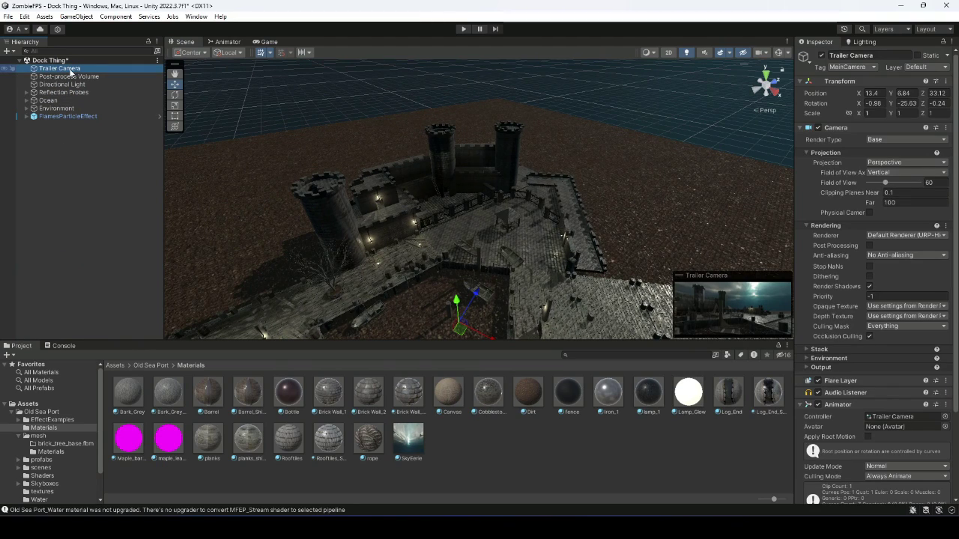
pyautogui.press('Delete')
pyautogui.click(74, 69)
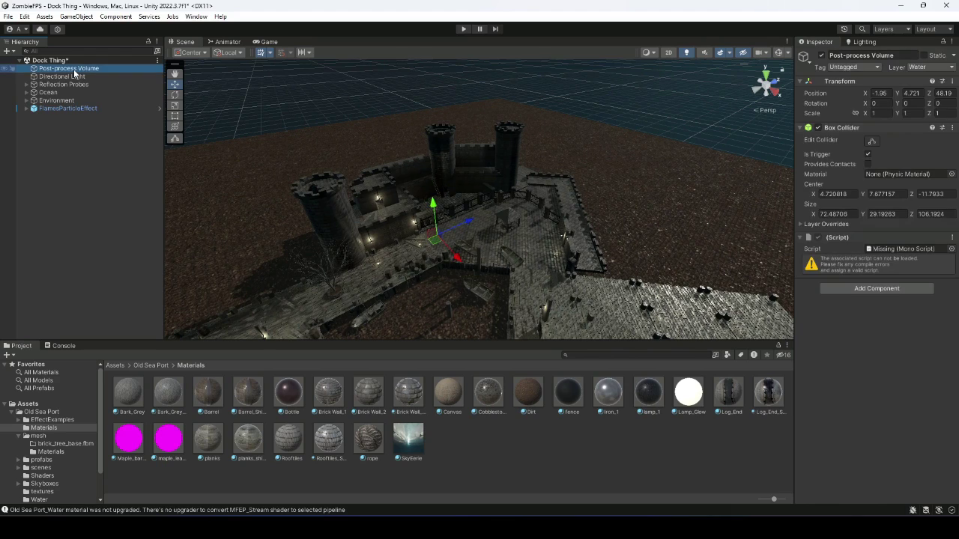
pyautogui.hotkey('ctrl', 's')
# Group all remaining scene objects, from Post-process Volume to FlamesParticleEffect, under a new empty parent named Environment
pyautogui.keyDown('shift'); pyautogui.click(68, 108); pyautogui.keyUp('shift')
pyautogui.rightClick(67, 111)
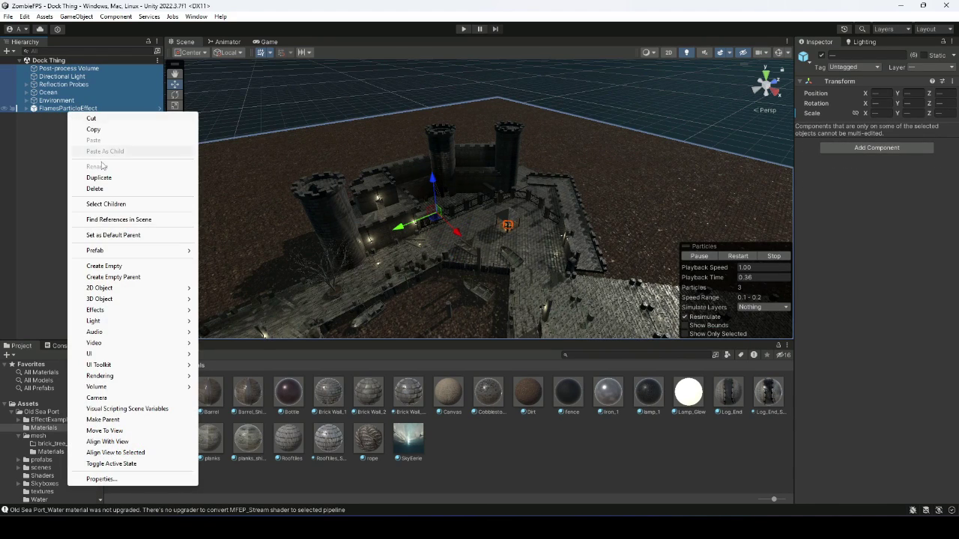
pyautogui.click(107, 278)
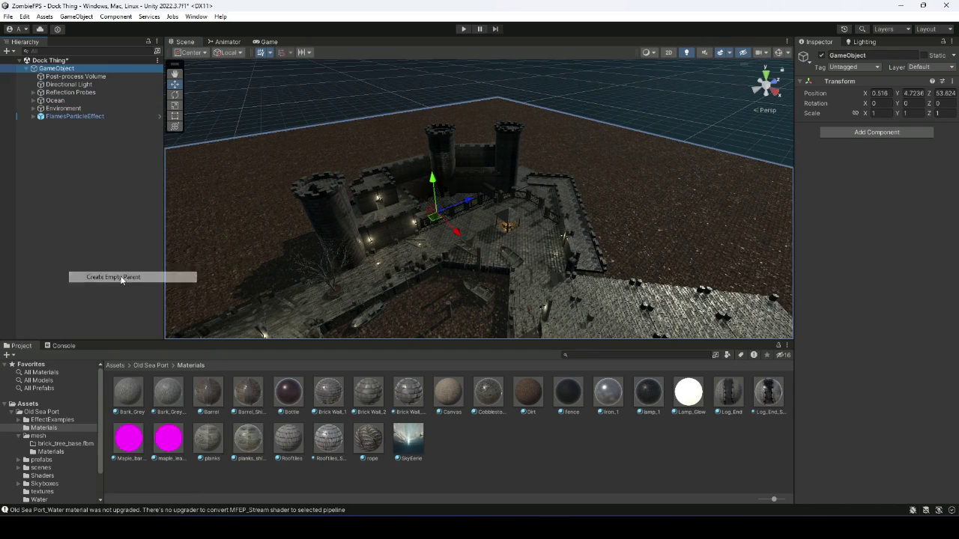
pyautogui.click(884, 54)
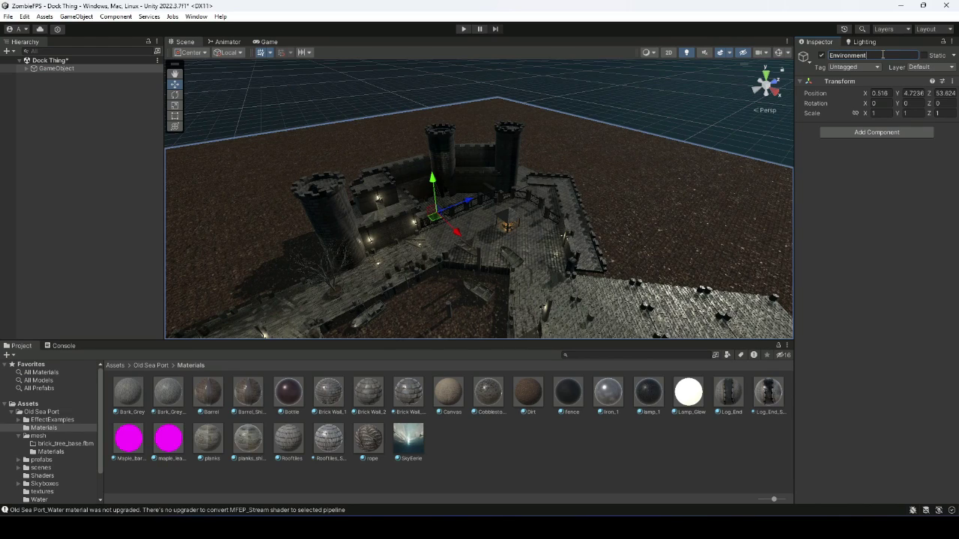
pyautogui.click(95, 90)
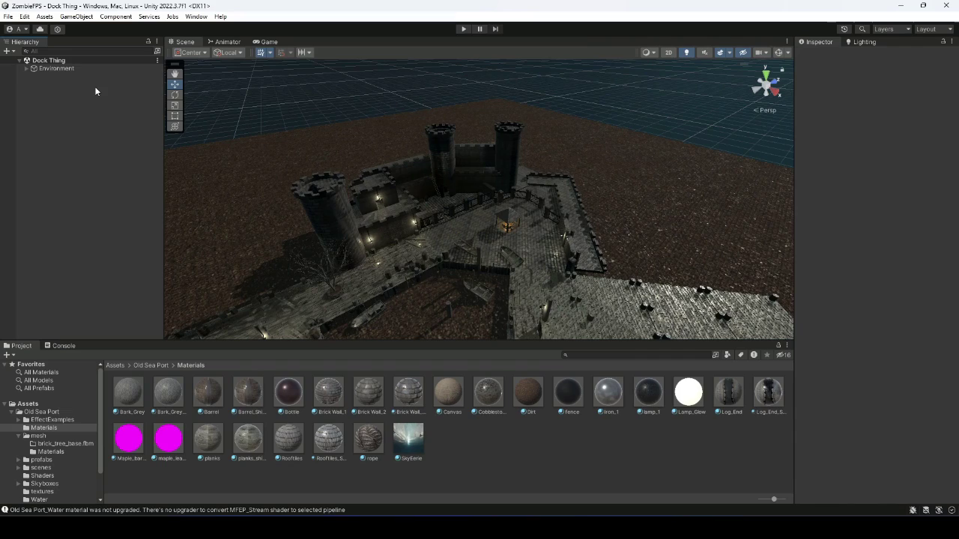
# Collapse the Old Sea Port folder in the project's asset tree and view the whole scene from farther away
pyautogui.moveTo(674, 178); pyautogui.dragTo(592, 226, button='right')
pyautogui.press('d')
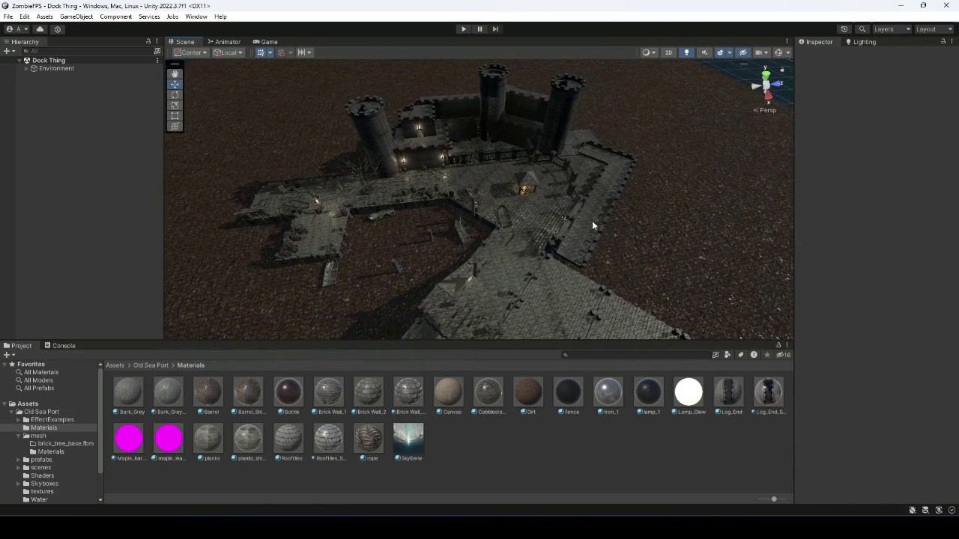
pyautogui.press('Right')
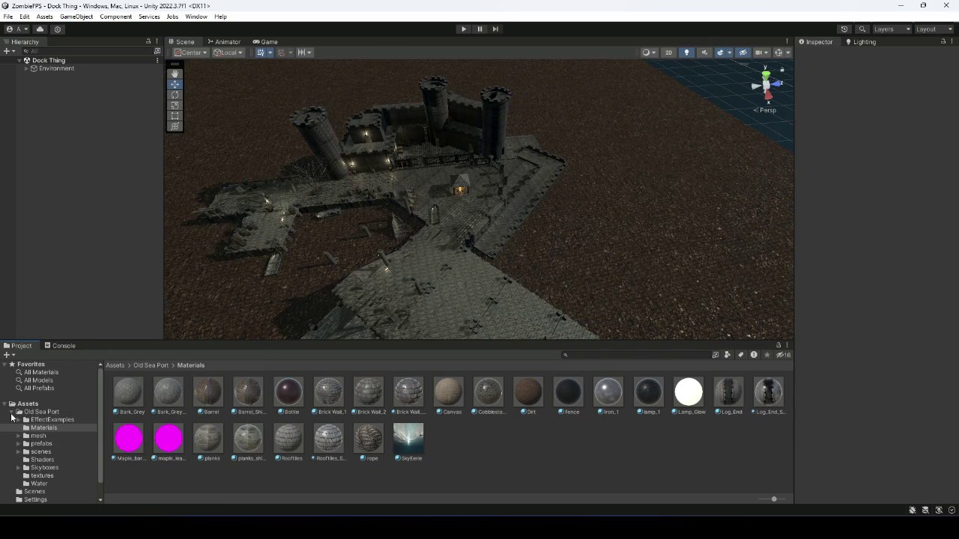
pyautogui.click(18, 412)
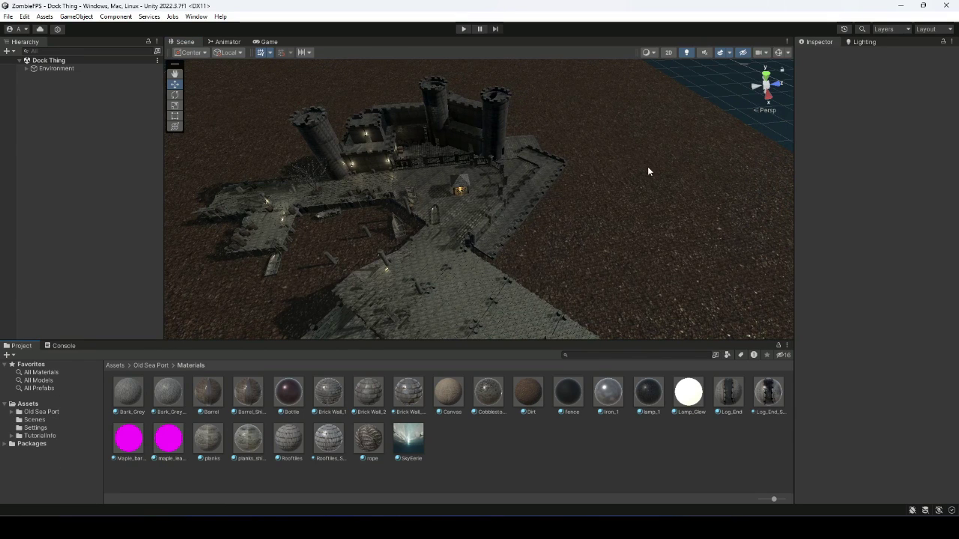
pyautogui.moveTo(578, 275); pyautogui.dragTo(542, 234, button='right')
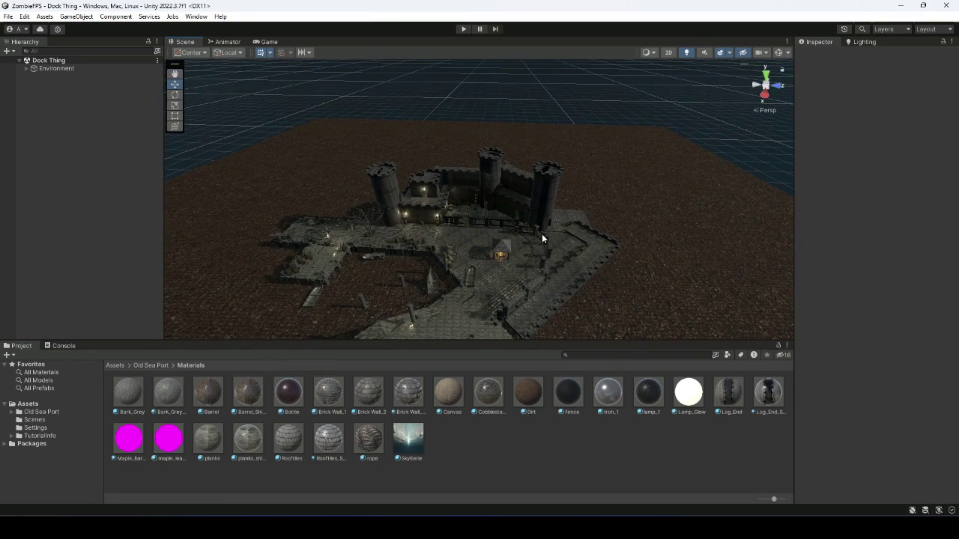
pyautogui.keyDown('alt'); pyautogui.moveTo(613, 182); pyautogui.dragTo(529, 222); pyautogui.keyUp('alt')
pyautogui.scroll(-6, 549, 230)
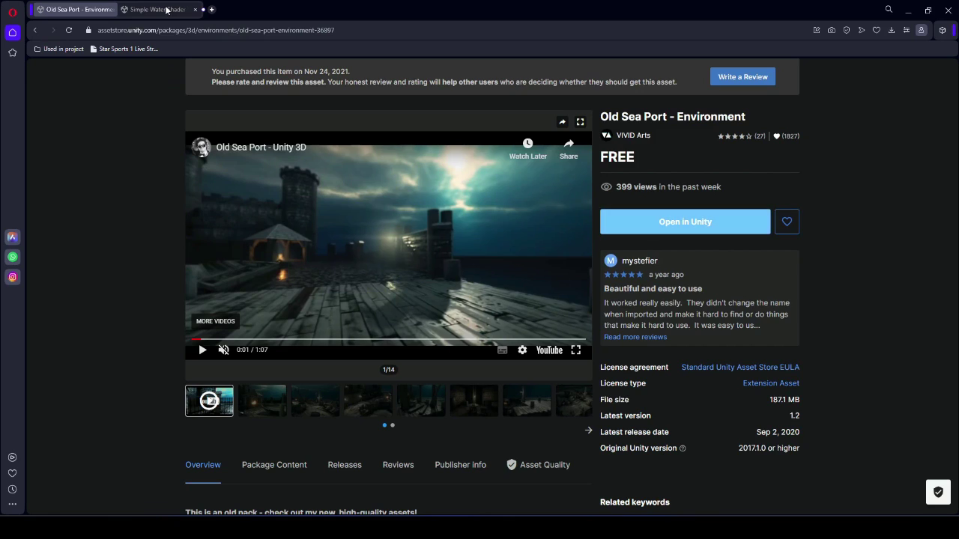
# Switch to the browser and send the Simple Water Shader URP asset from its Asset Store page to the Unity Editor
pyautogui.click(161, 9)
pyautogui.scroll(-2, 358, 282)
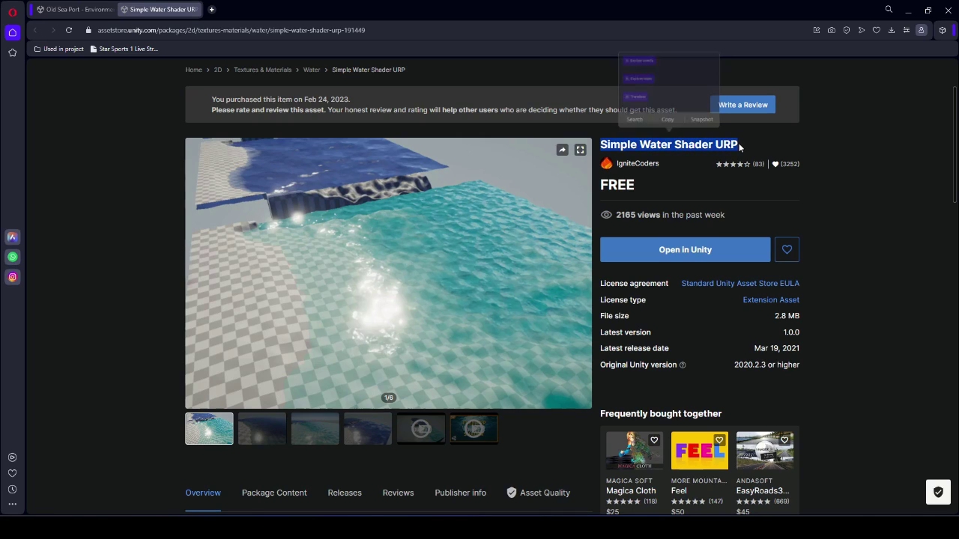
pyautogui.click(688, 253)
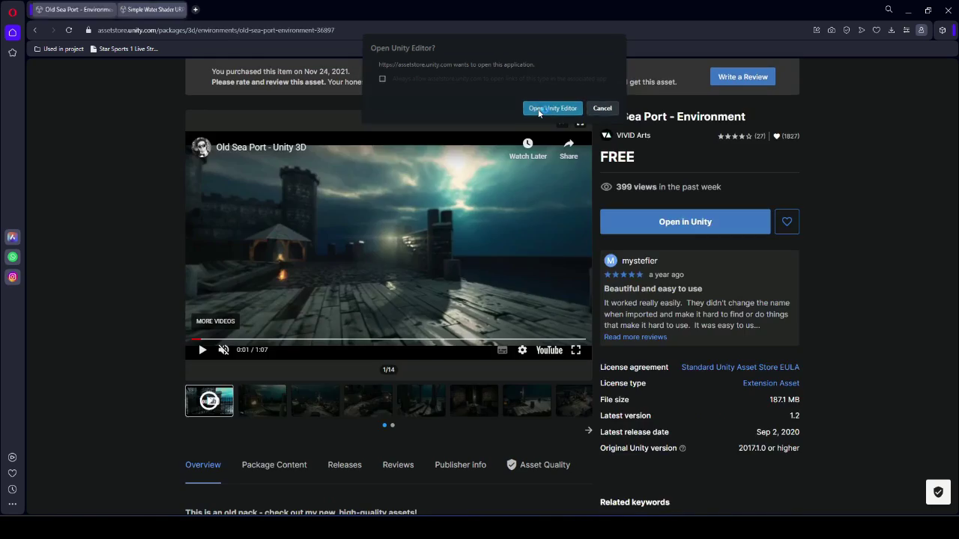
pyautogui.click(552, 111)
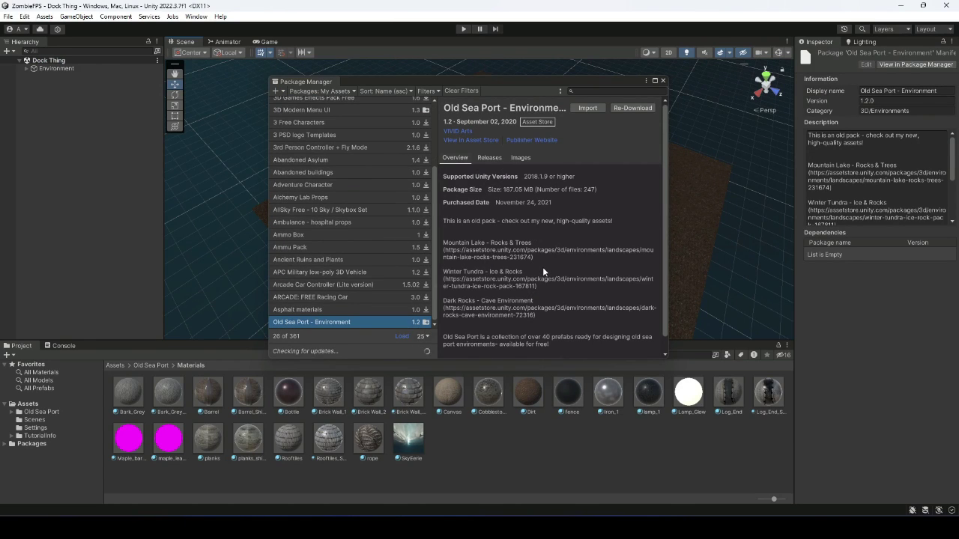
# Import the Simple Water Shader URP package into the project and close the Package Manager
pyautogui.click(595, 107)
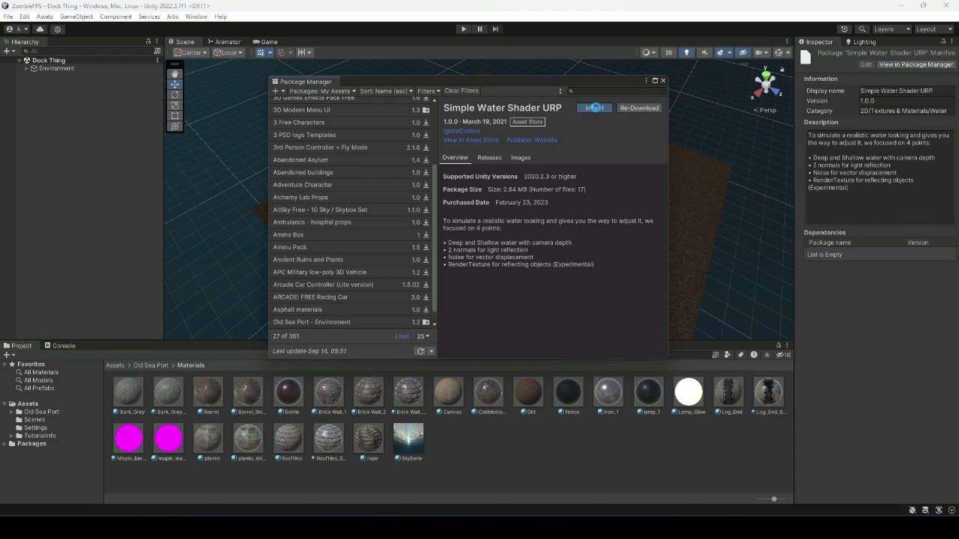
pyautogui.click(491, 333)
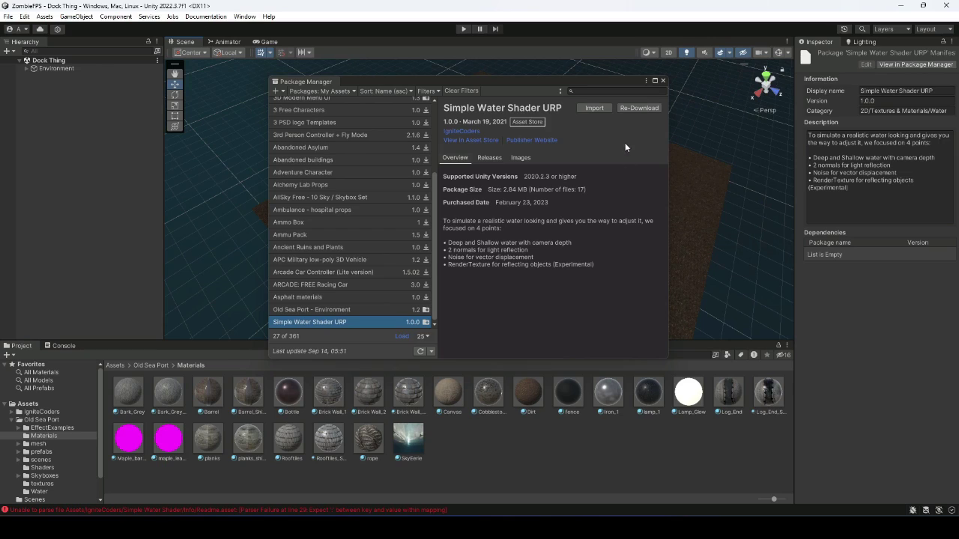
pyautogui.click(662, 80)
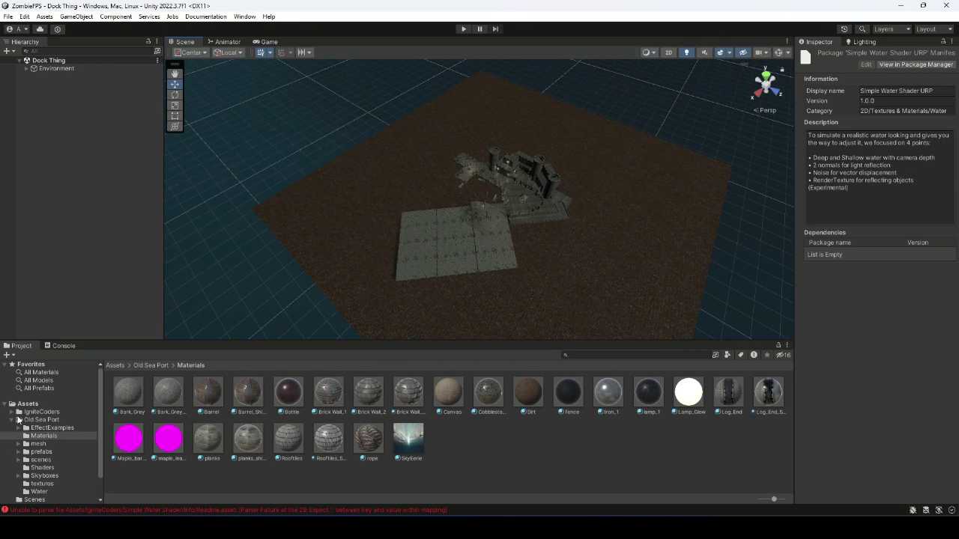
# Open the Prefabs folder of IgniteCoders' Simple Water Shader and inspect the WaterBlock_50m prefab
pyautogui.click(18, 420)
pyautogui.click(42, 412)
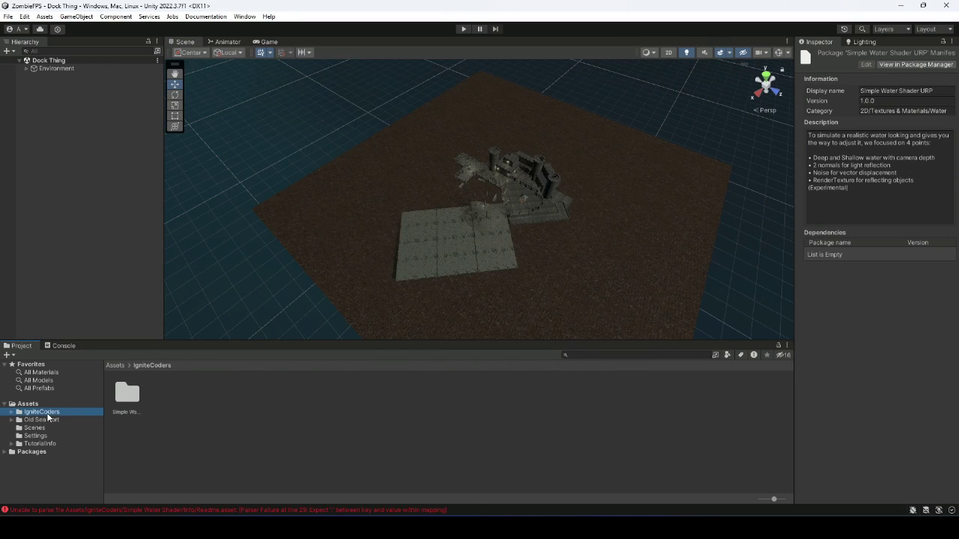
pyautogui.doubleClick(129, 397)
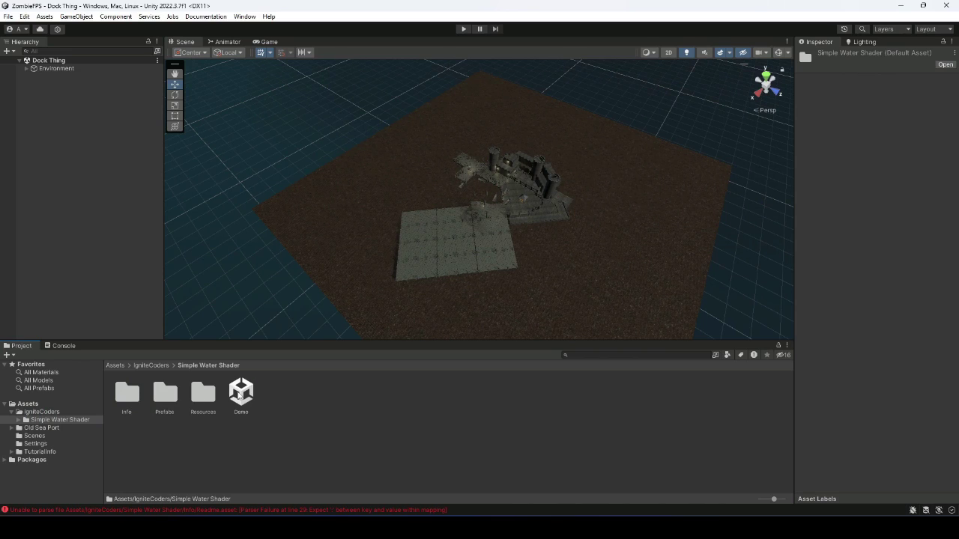
pyautogui.doubleClick(165, 393)
pyautogui.click(165, 394)
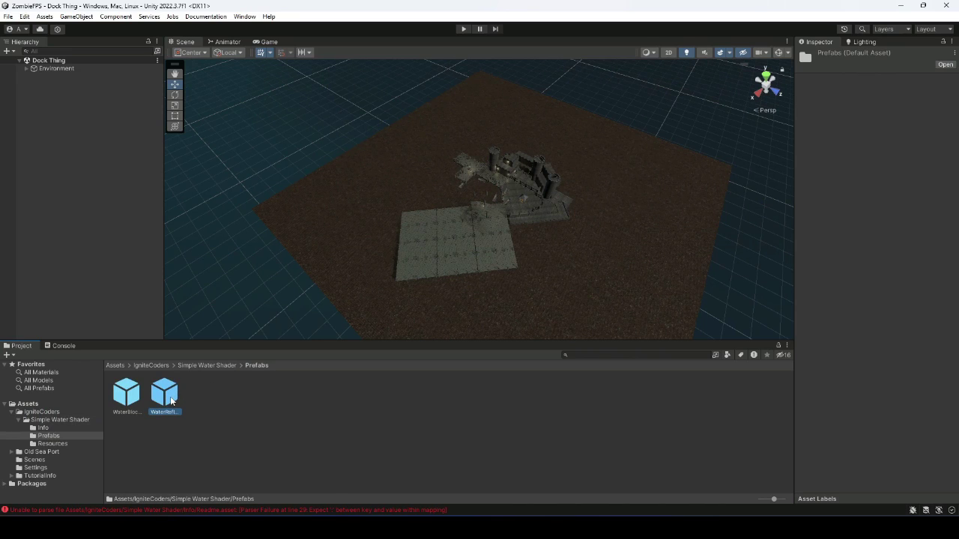
pyautogui.click(127, 393)
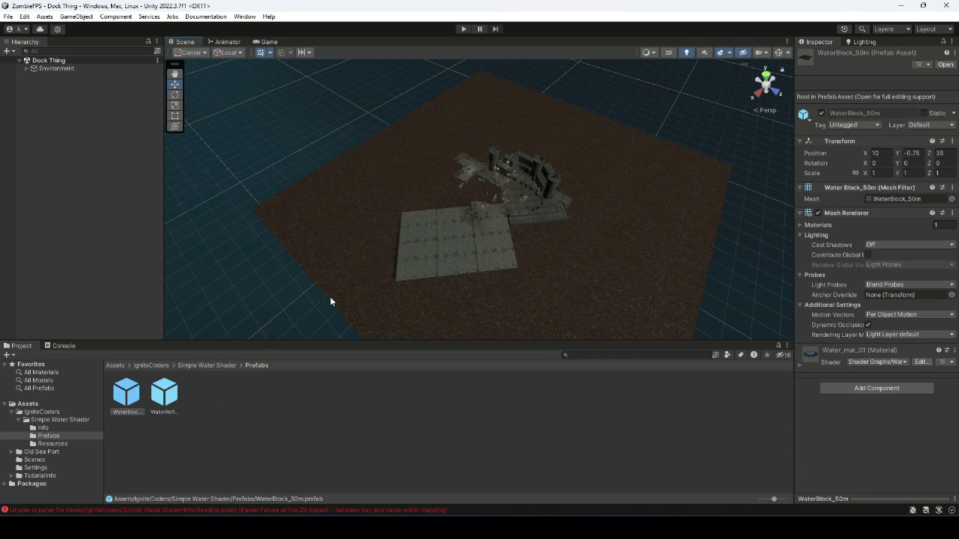
pyautogui.moveTo(174, 395); pyautogui.dragTo(303, 167)
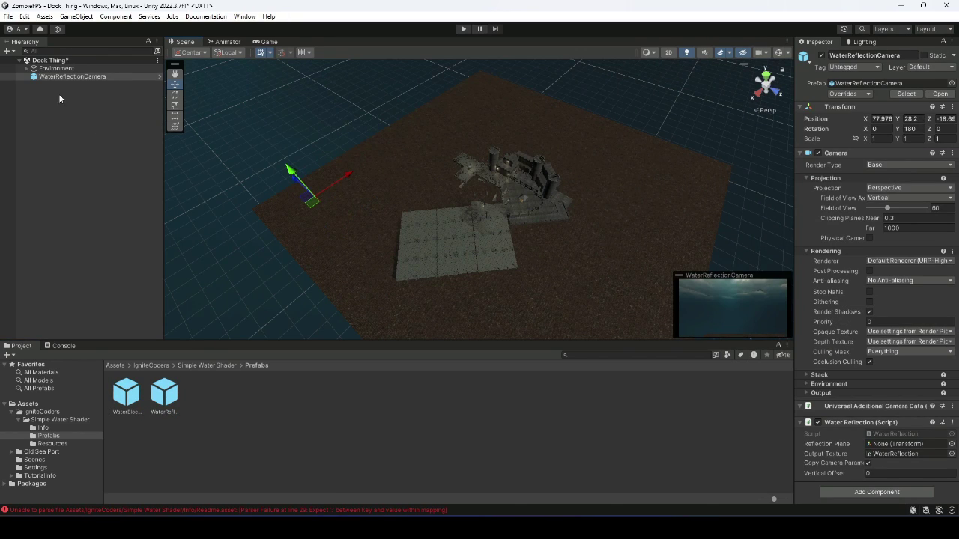
pyautogui.click(75, 74)
pyautogui.press('Delete')
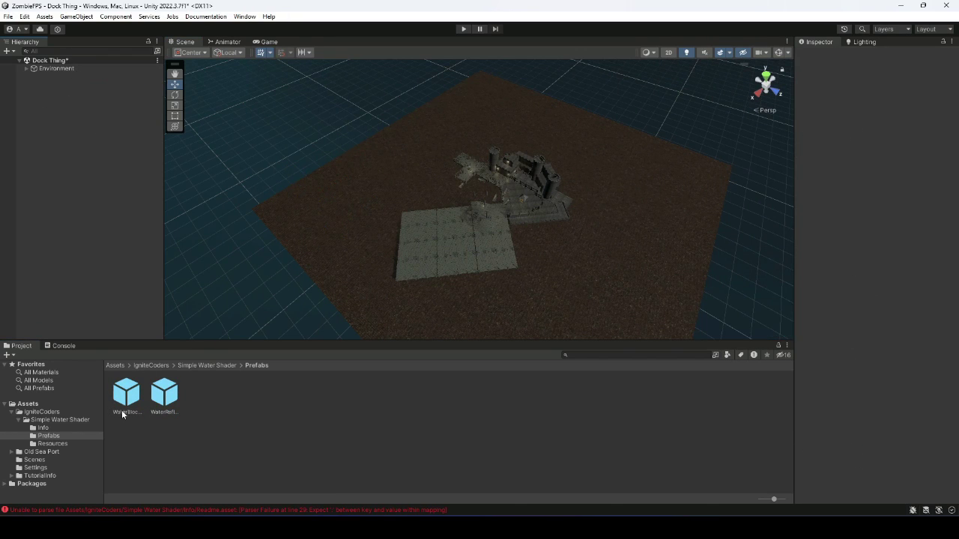
# Place a WaterBlock_50m prefab in the scene and reset its position to the origin
pyautogui.moveTo(121, 410); pyautogui.dragTo(349, 242)
pyautogui.click(949, 43)
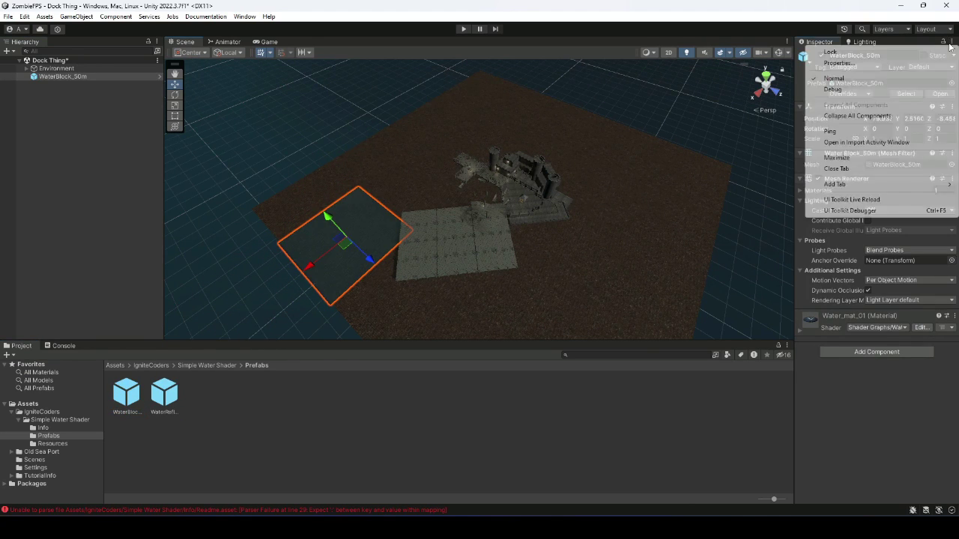
pyautogui.click(861, 433)
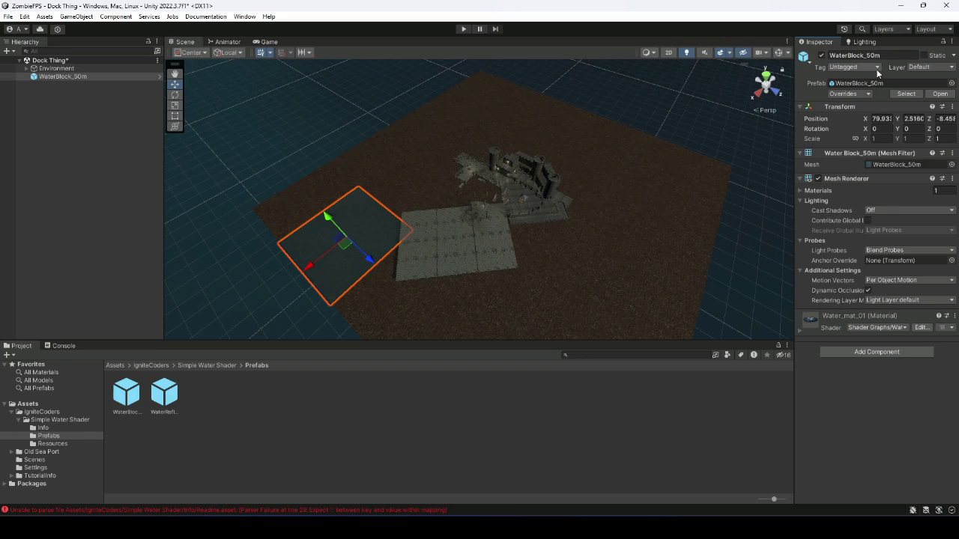
pyautogui.rightClick(880, 117)
pyautogui.click(881, 120)
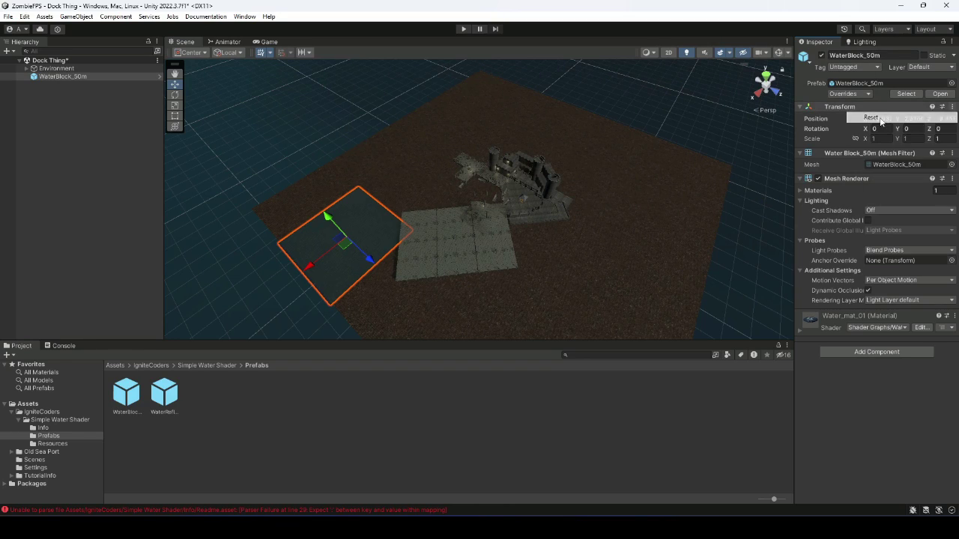
# Raise the water block above the dirt around the dock posts, to a Y position of about 2.54
pyautogui.moveTo(454, 145); pyautogui.dragTo(453, 135)
pyautogui.moveTo(452, 207); pyautogui.dragTo(483, 205, button='right')
pyautogui.scroll(6, 484, 203)
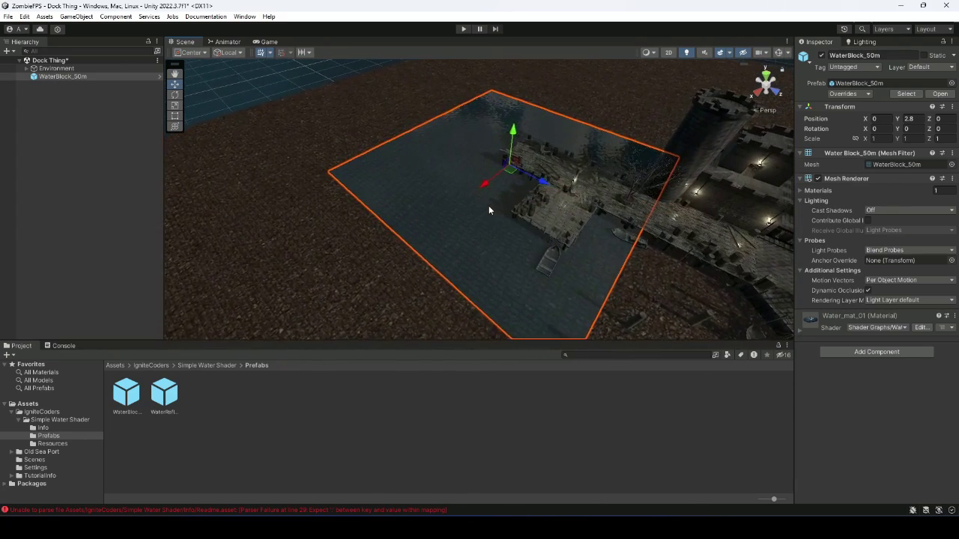
pyautogui.scroll(8, 511, 218)
pyautogui.moveTo(560, 210); pyautogui.dragTo(522, 154, button='right')
pyautogui.scroll(5, 580, 280)
pyautogui.press('w')
pyautogui.keyDown('alt'); pyautogui.moveTo(522, 155); pyautogui.dragTo(466, 143); pyautogui.keyUp('alt')
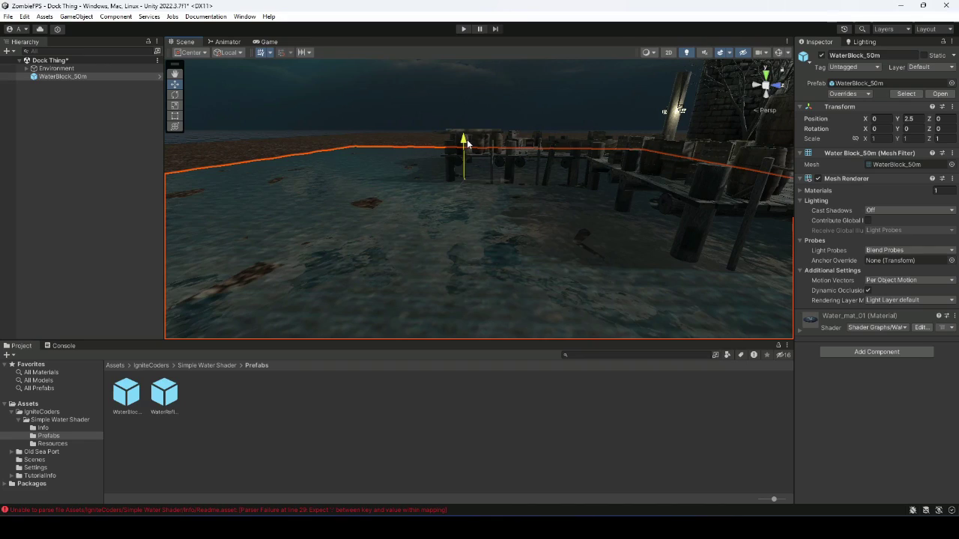
pyautogui.press('s')
pyautogui.moveTo(599, 185); pyautogui.dragTo(606, 187, button='right')
pyautogui.keyDown('alt'); pyautogui.moveTo(648, 154); pyautogui.dragTo(521, 228); pyautogui.keyUp('alt')
pyautogui.scroll(-8, 521, 227)
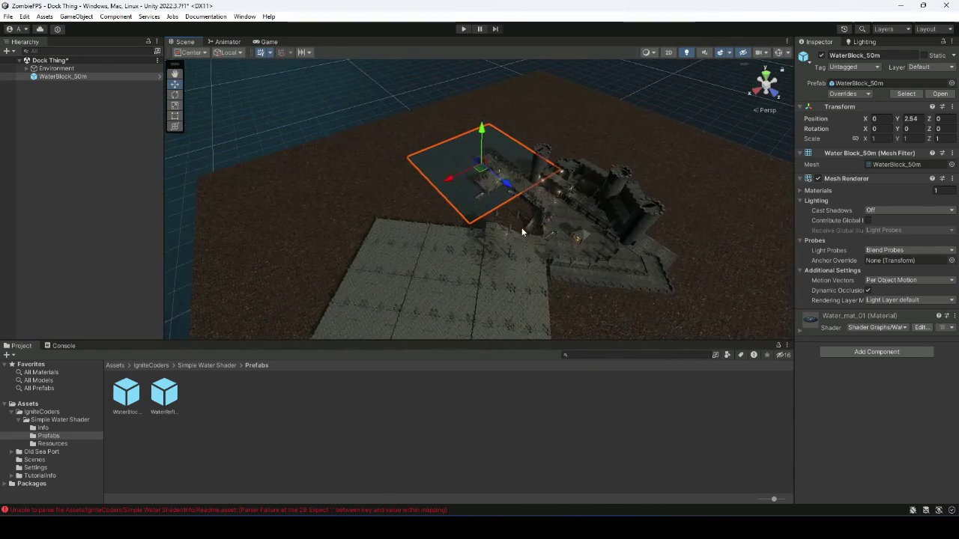
# Duplicate the water block twice, placing one copy beside it at about Z 50.6 and the other next to that copy along the X axis
pyautogui.scroll(-2, 522, 229)
pyautogui.keyDown('alt'); pyautogui.moveTo(411, 238); pyautogui.dragTo(505, 245); pyautogui.keyUp('alt')
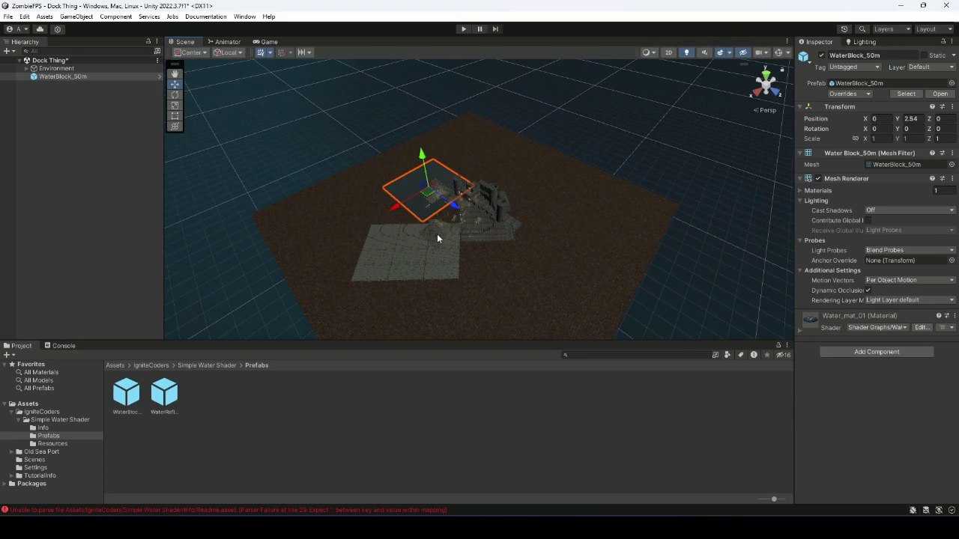
pyautogui.hotkey('ctrl', 'd')
pyautogui.hotkey('ctrl', 'd')
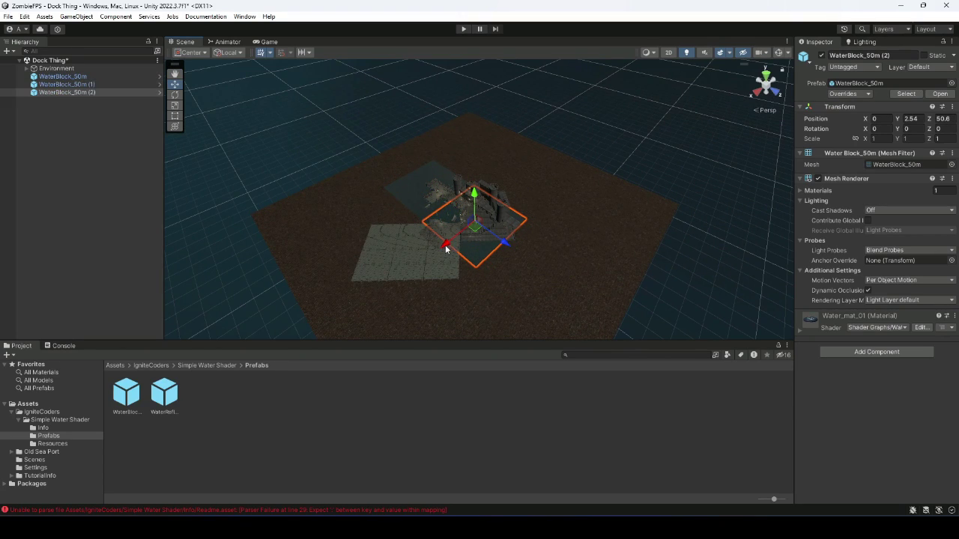
pyautogui.moveTo(445, 249); pyautogui.dragTo(505, 218)
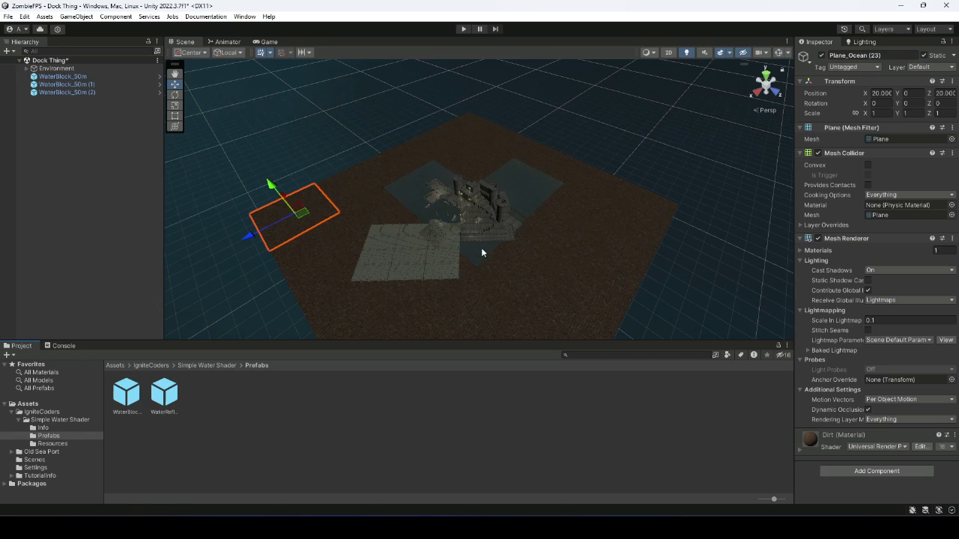
# Delete the three WaterBlock_50m objects from the Dock Thing scene and save the scene
pyautogui.moveTo(481, 247); pyautogui.dragTo(485, 250, button='right')
pyautogui.scroll(1, 486, 251)
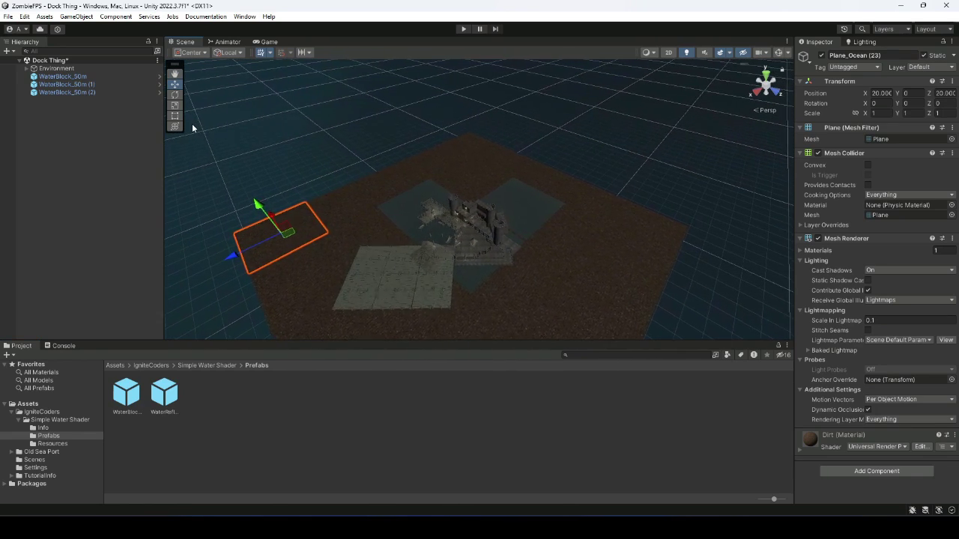
pyautogui.click(72, 120)
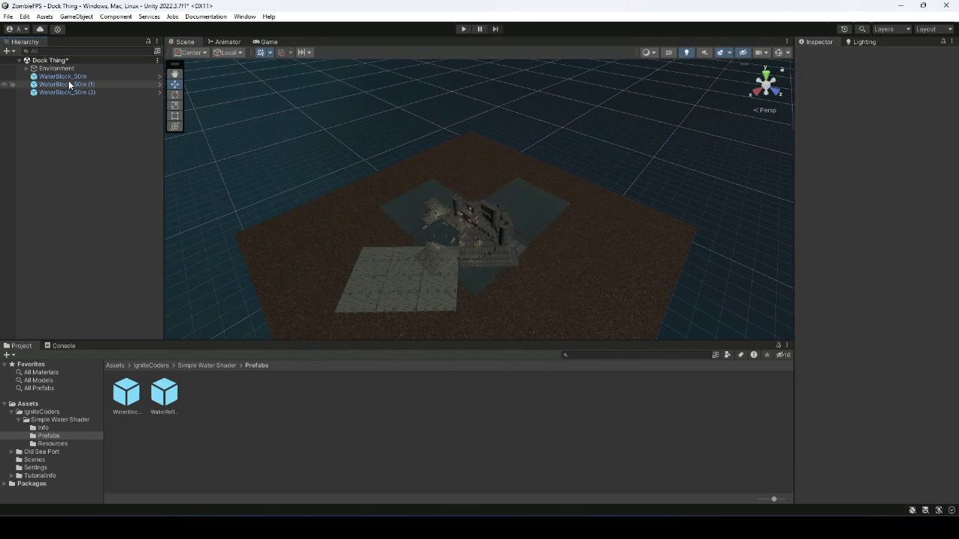
pyautogui.click(67, 77)
pyautogui.keyDown('shift'); pyautogui.click(73, 96); pyautogui.keyUp('shift')
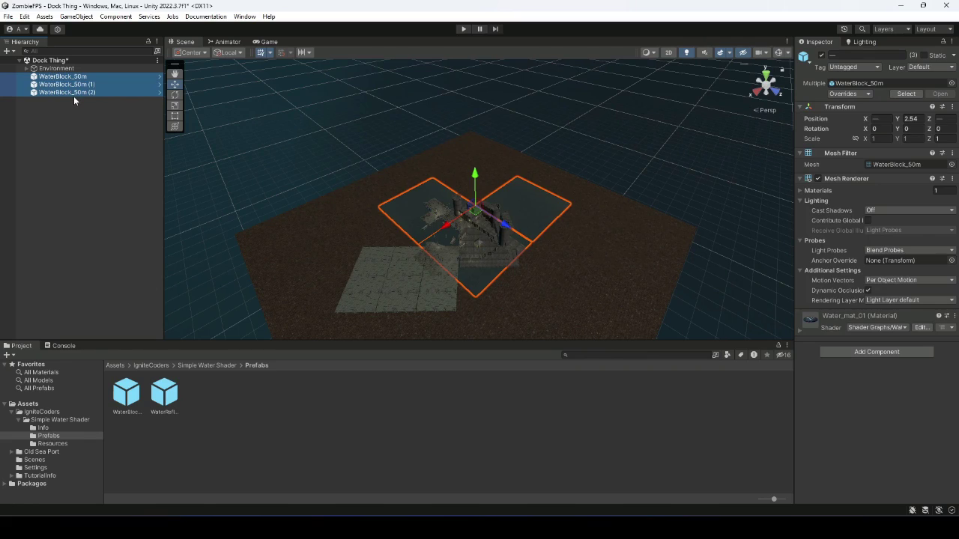
pyautogui.press('Delete')
pyautogui.hotkey('ctrl', 's')
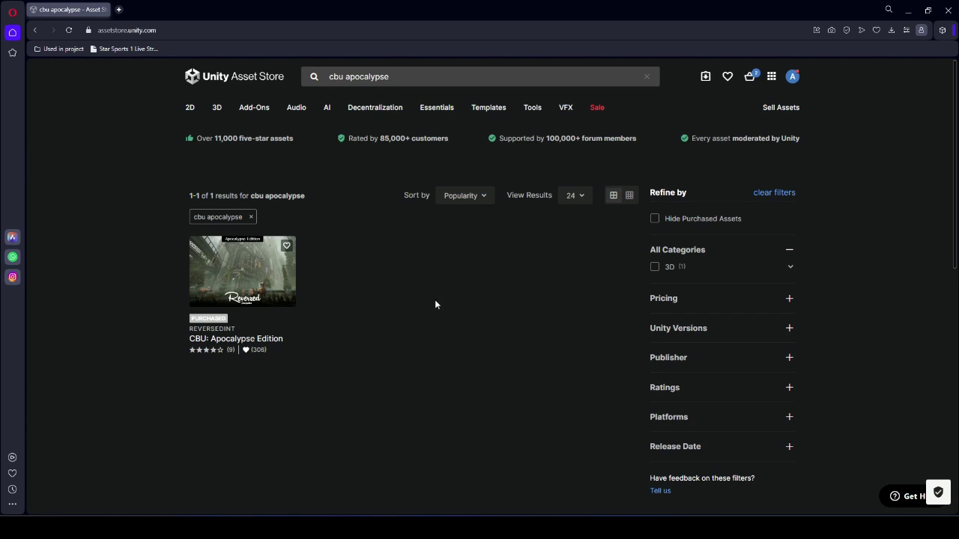
# Open the Apocalypse Edition folder inside ReversedAssets' City Builder Urban folder
pyautogui.moveTo(329, 107)
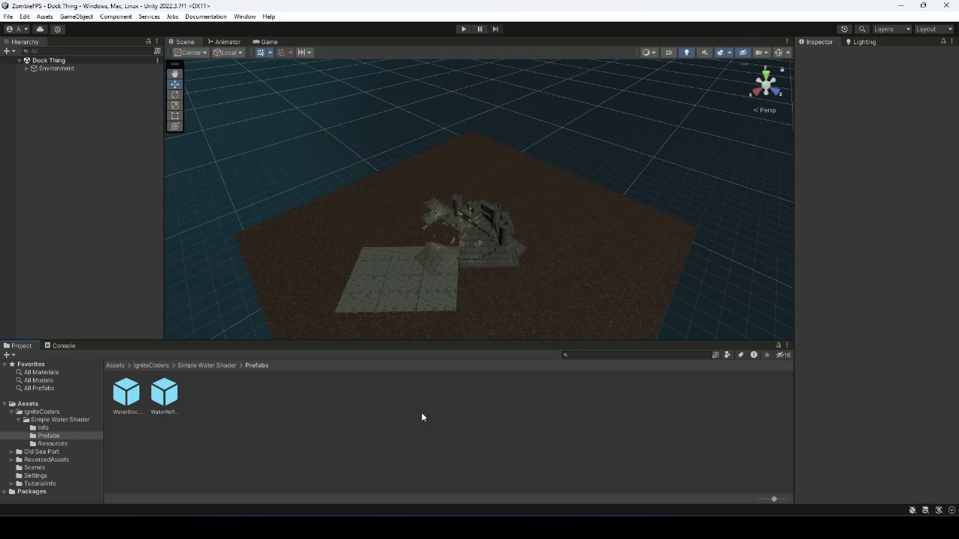
pyautogui.click(65, 452)
pyautogui.click(56, 460)
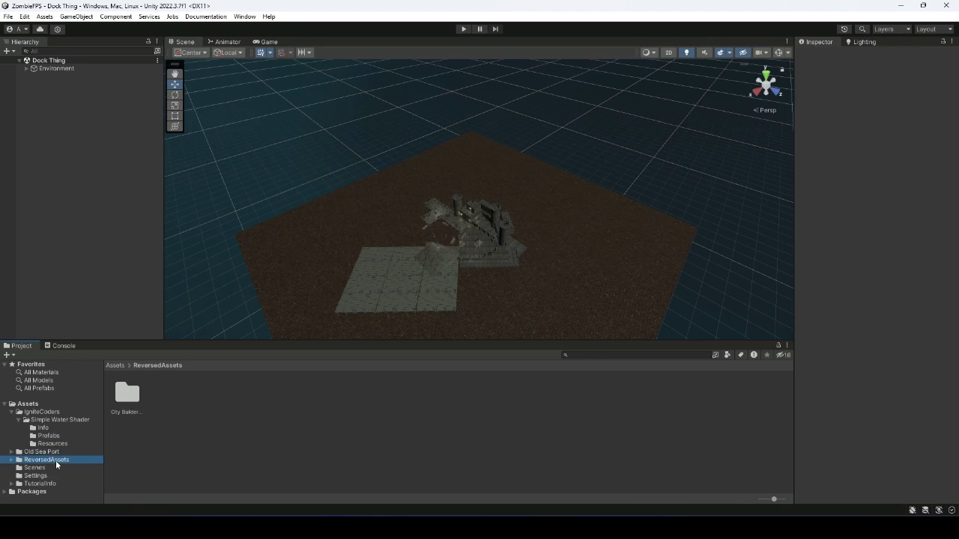
pyautogui.click(119, 395)
pyautogui.doubleClick(119, 394)
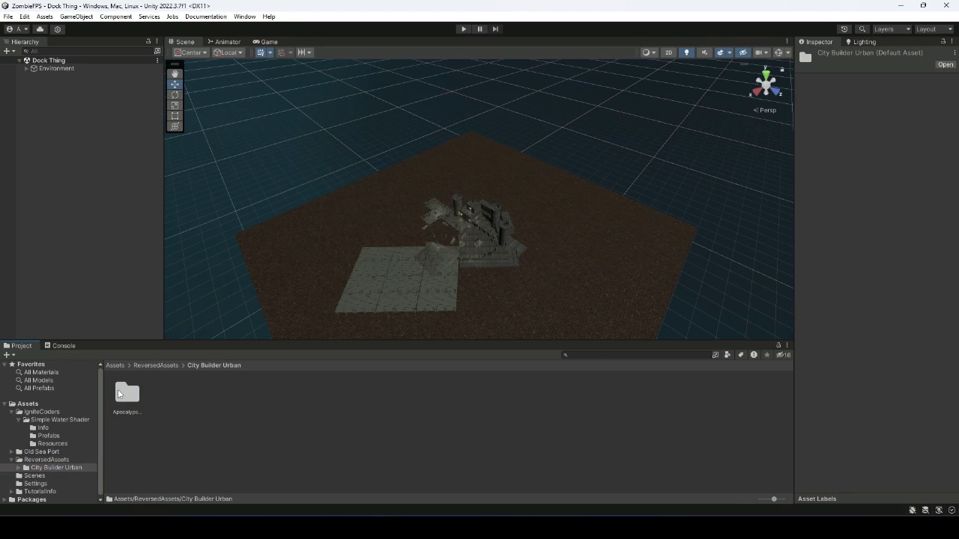
pyautogui.doubleClick(122, 393)
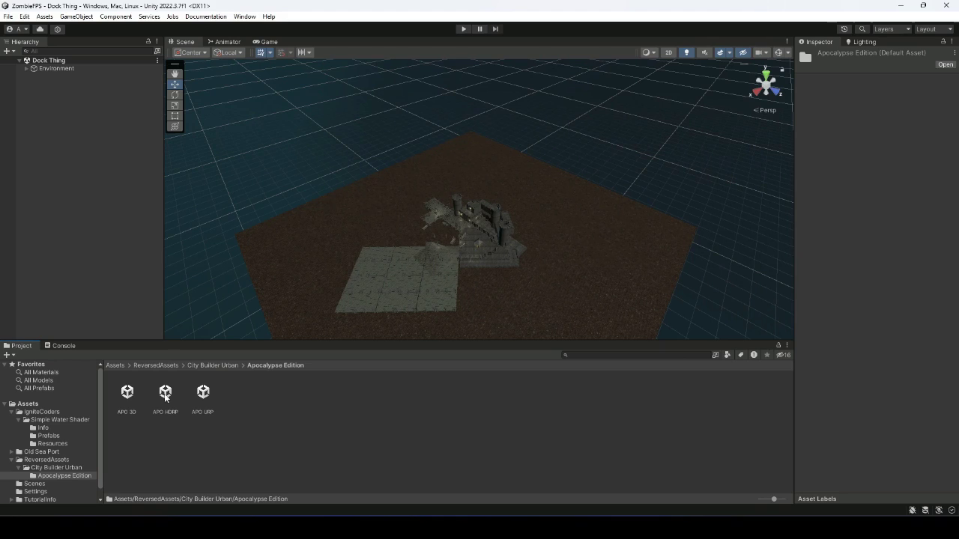
# Import the complete APO URP package from the Apocalypse Edition folder into the project
pyautogui.click(203, 394)
pyautogui.click(129, 397)
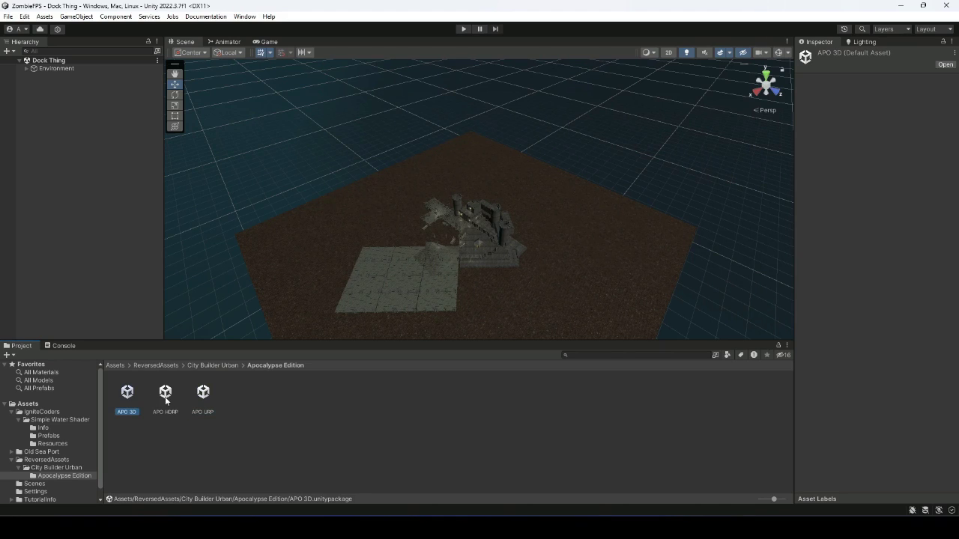
pyautogui.click(166, 397)
pyautogui.click(197, 398)
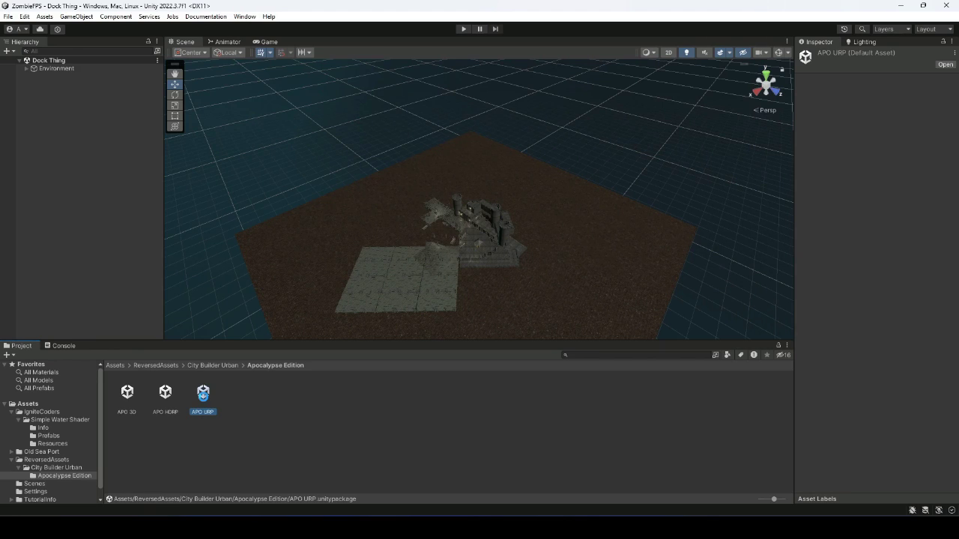
pyautogui.doubleClick(202, 392)
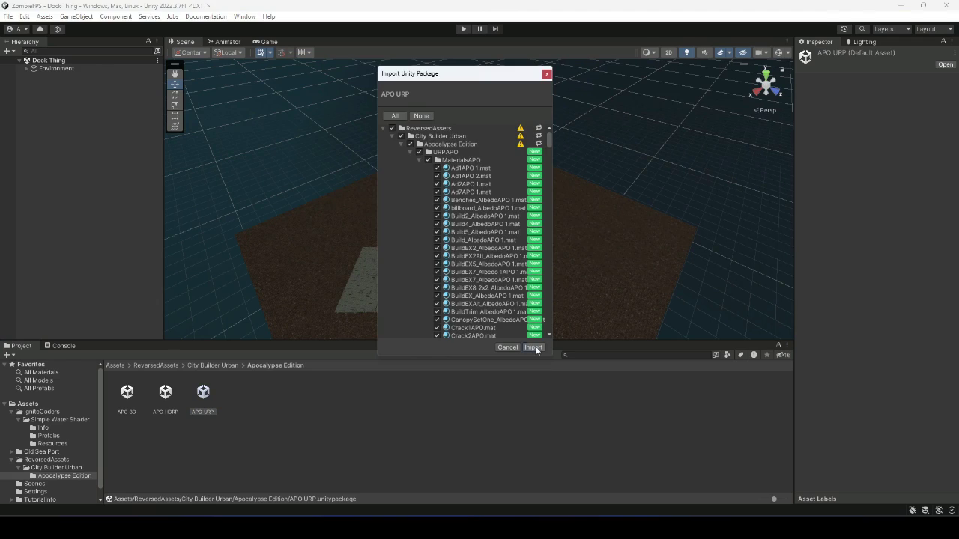
pyautogui.click(532, 346)
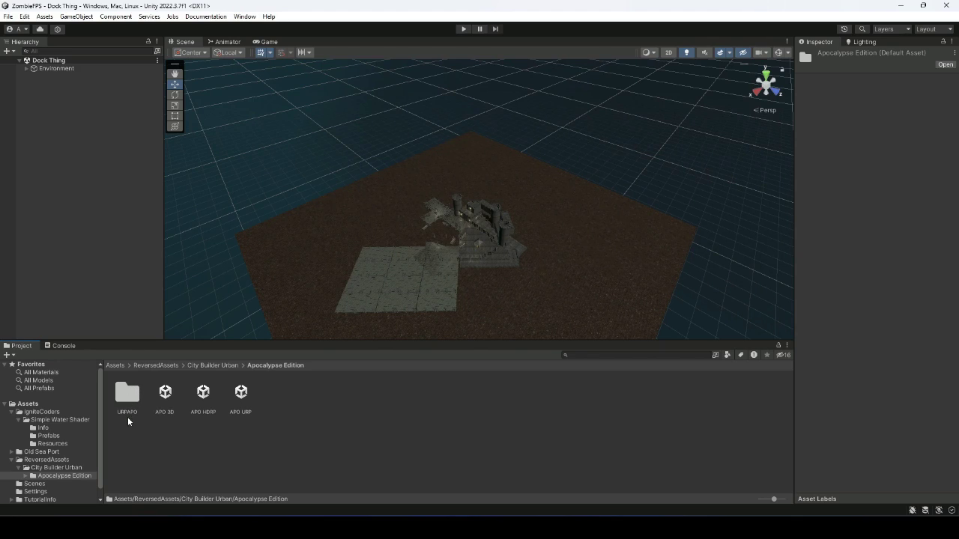
# Open the CityBuilderUrbanAPODemo scene from URPAPO's ScenesAPO folder and inspect the city at street level
pyautogui.doubleClick(129, 403)
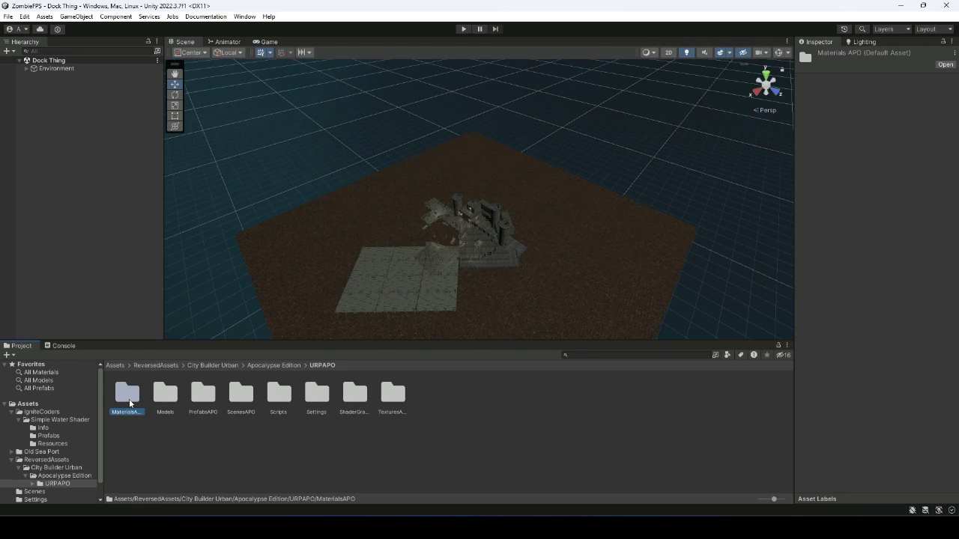
pyautogui.doubleClick(240, 394)
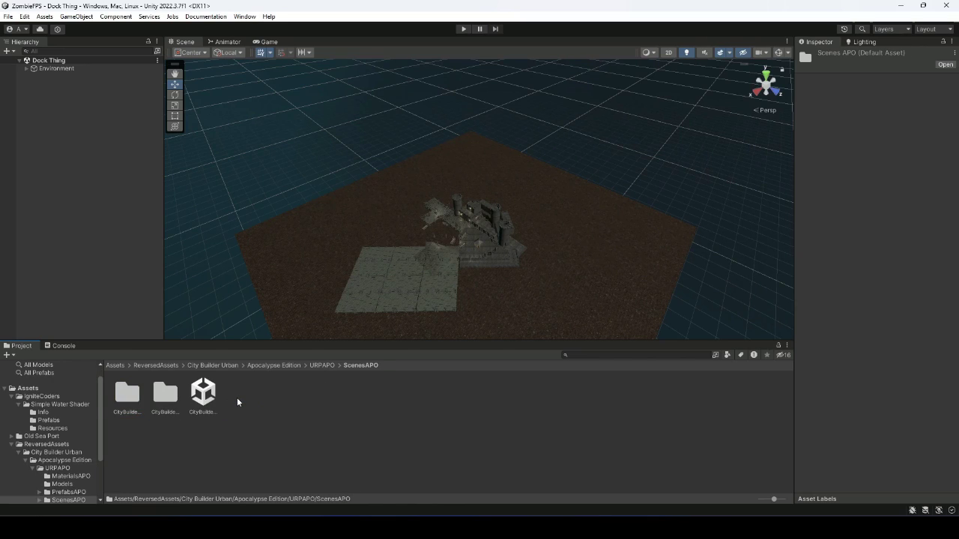
pyautogui.click(202, 394)
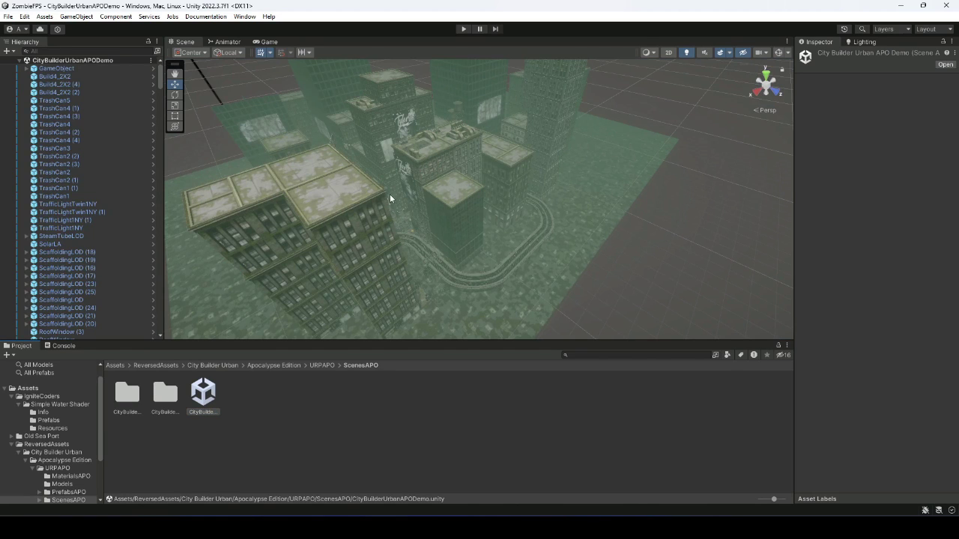
pyautogui.moveTo(517, 247); pyautogui.dragTo(416, 214, button='right')
pyautogui.scroll(8, 490, 229)
pyautogui.scroll(5, 490, 229)
pyautogui.press('w')
pyautogui.keyDown('alt'); pyautogui.moveTo(415, 212); pyautogui.dragTo(502, 187); pyautogui.keyUp('alt')
pyautogui.moveTo(506, 220); pyautogui.dragTo(289, 224, button='right')
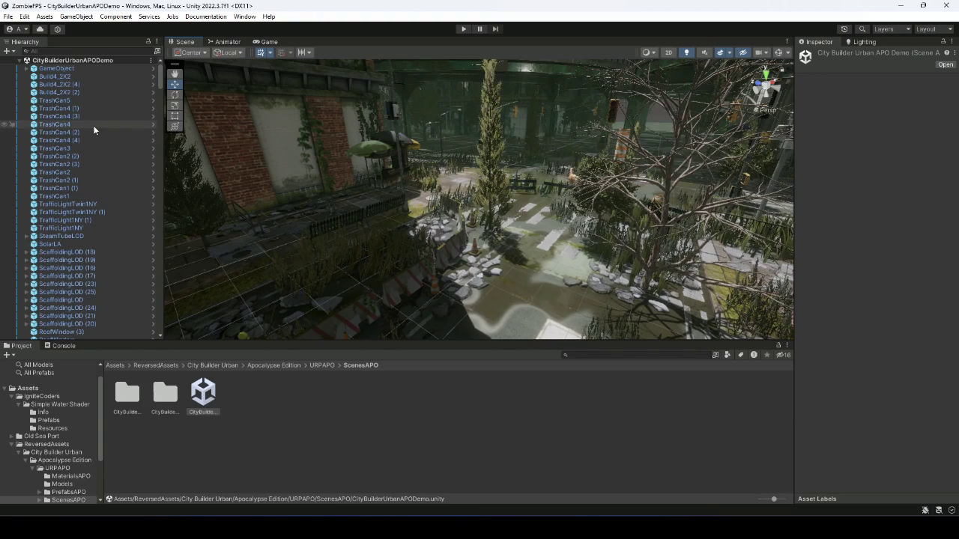
# Delete the Wall object with the missing prefab guid from the demo scene and check the Rain object's active state
pyautogui.scroll(-10, 120, 187)
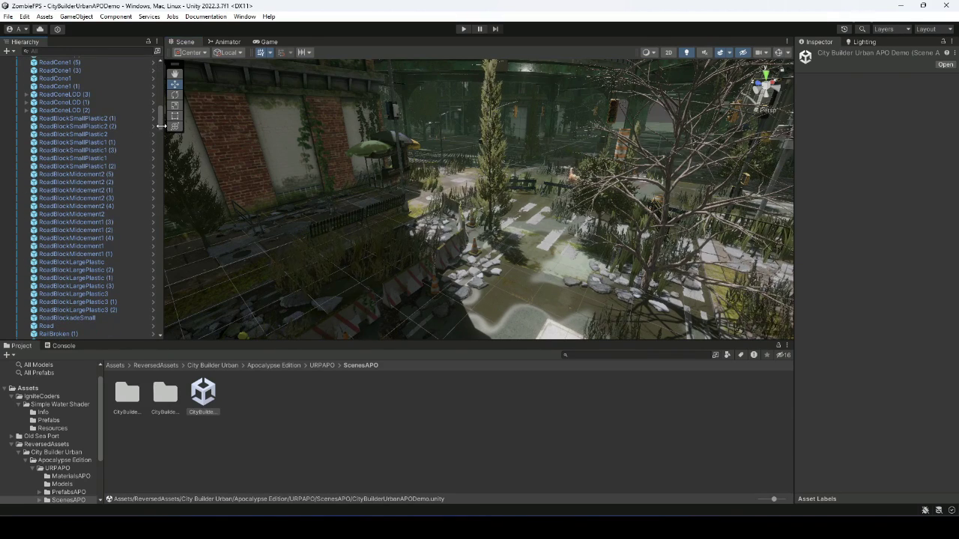
pyautogui.moveTo(160, 113); pyautogui.dragTo(171, 283)
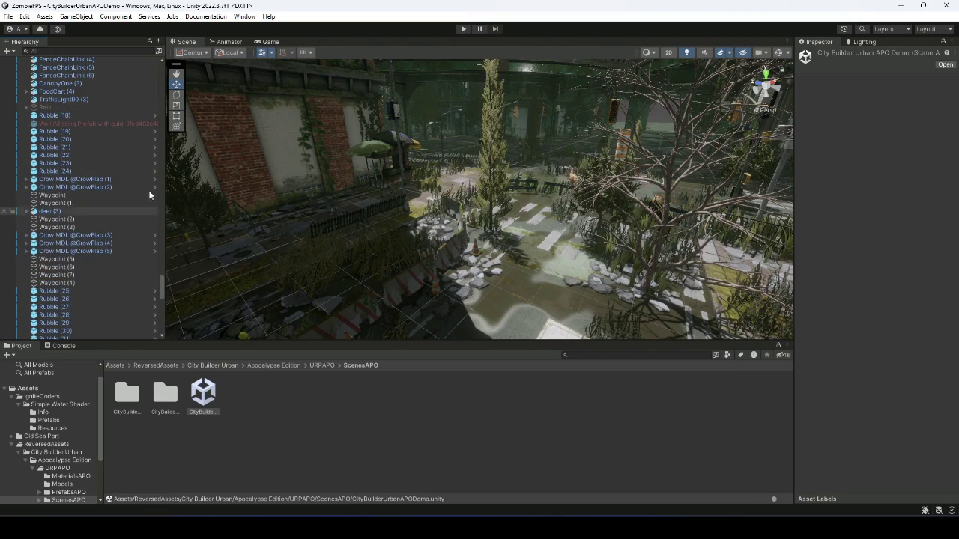
pyautogui.click(109, 123)
pyautogui.press('Delete')
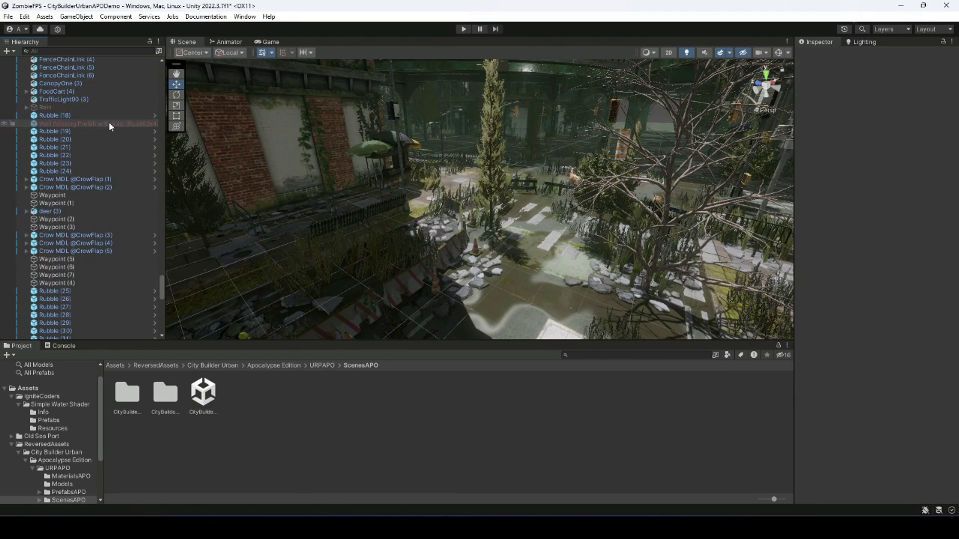
pyautogui.click(82, 107)
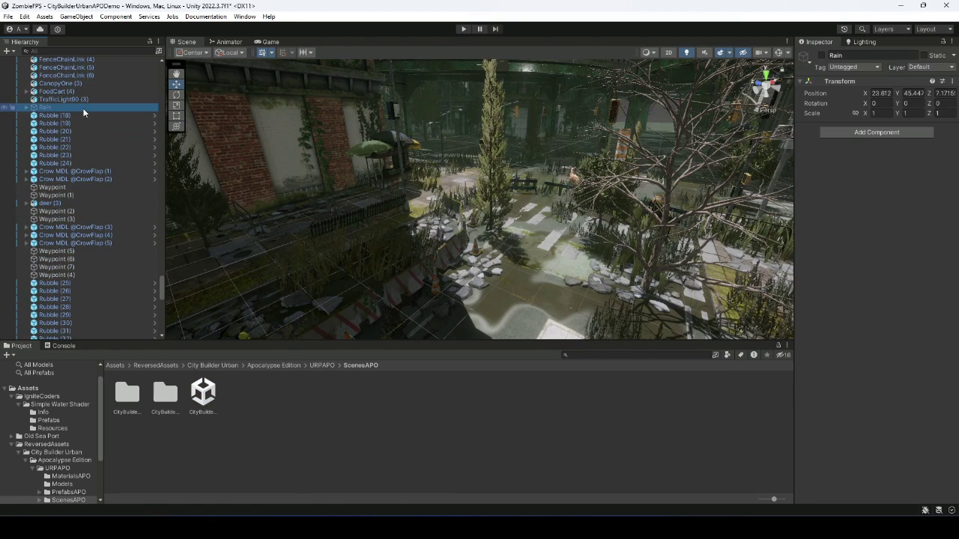
pyautogui.click(819, 57)
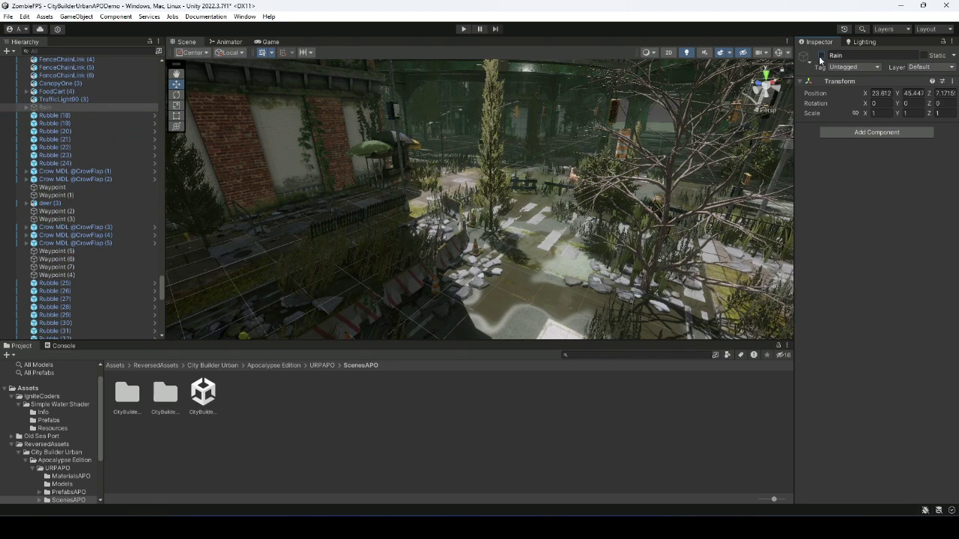
# Look through the scene hierarchy and filter it by "cam" to find the camera objects
pyautogui.scroll(-15, 107, 234)
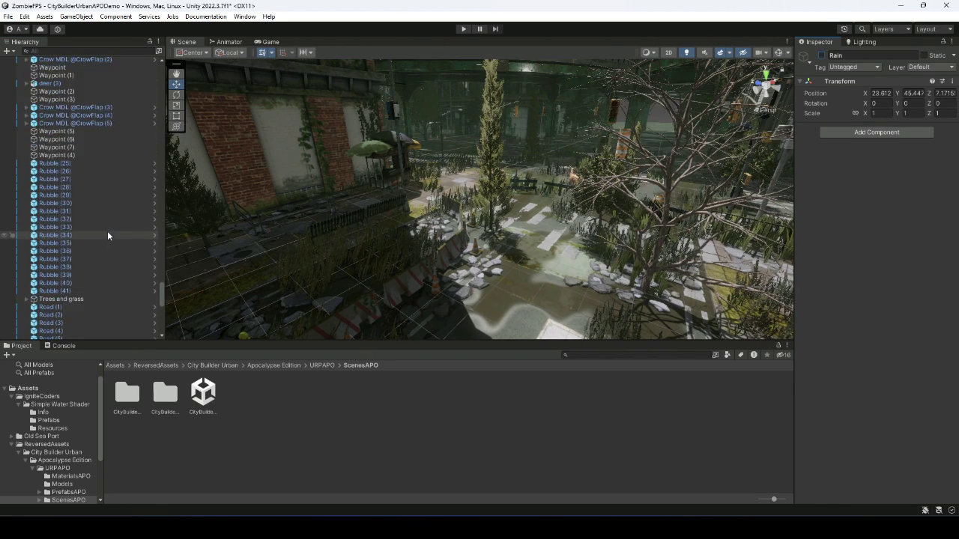
pyautogui.scroll(15, 108, 230)
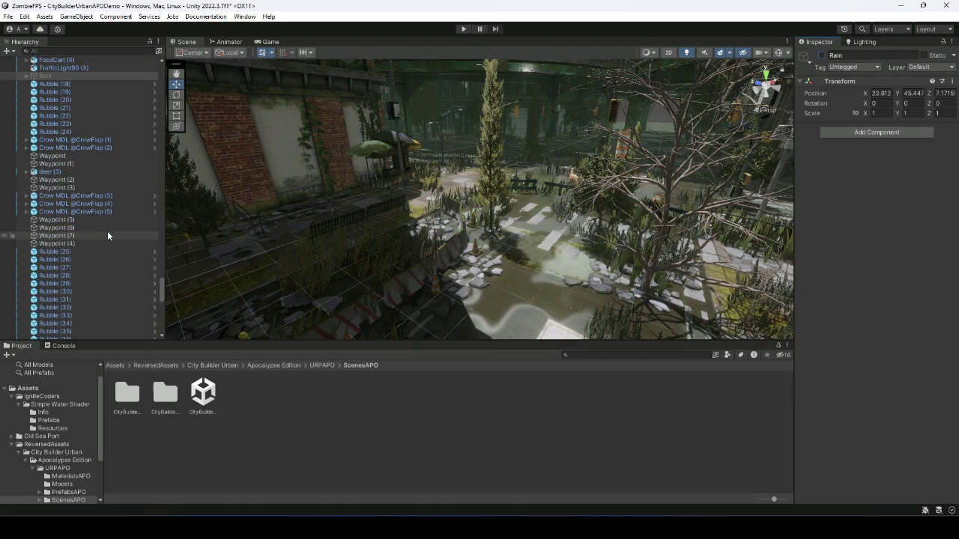
pyautogui.scroll(3, 107, 231)
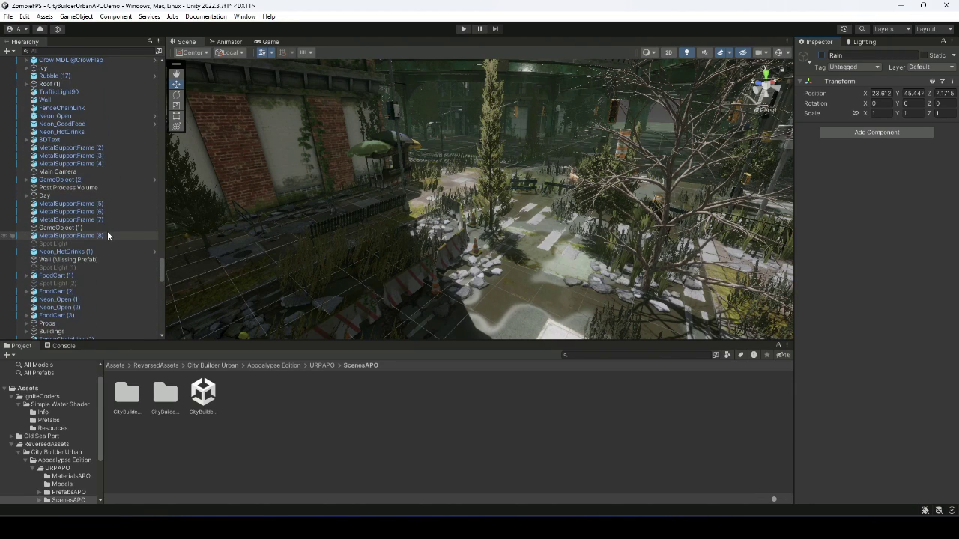
pyautogui.scroll(10, 107, 235)
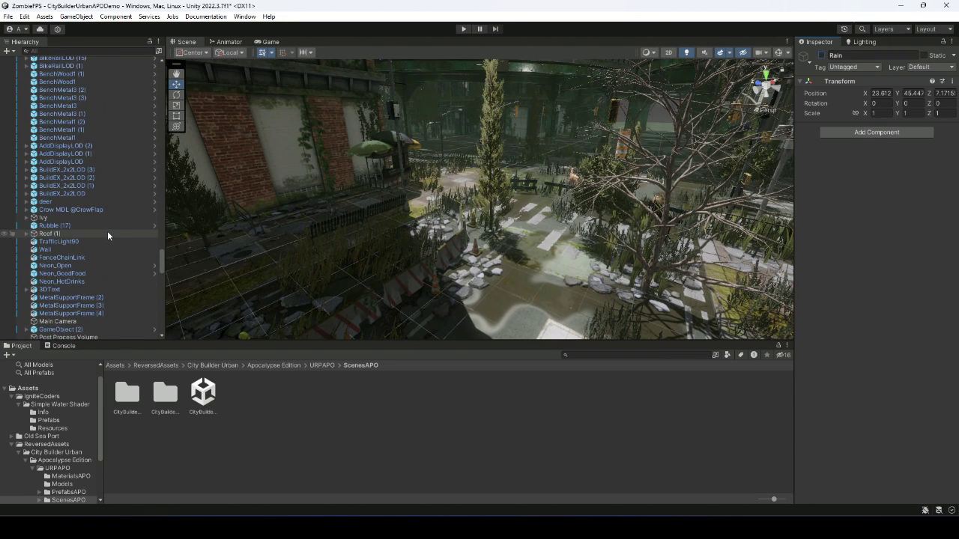
pyautogui.scroll(15, 107, 232)
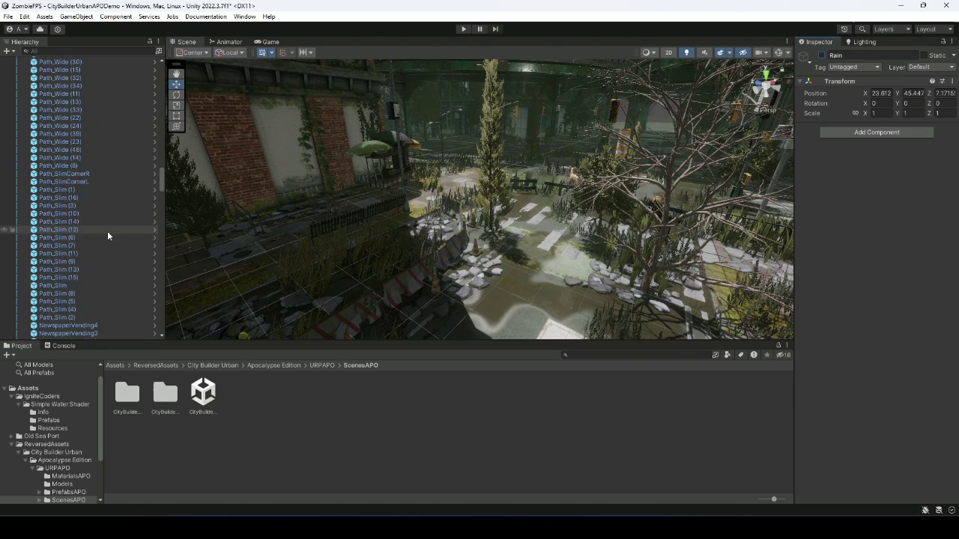
pyautogui.scroll(3, 107, 231)
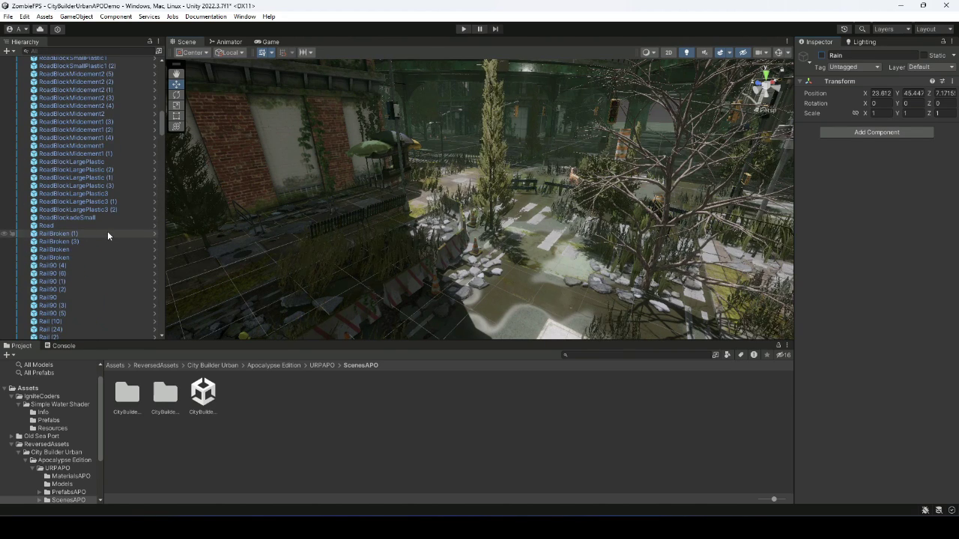
pyautogui.click(103, 50)
pyautogui.write('ca')
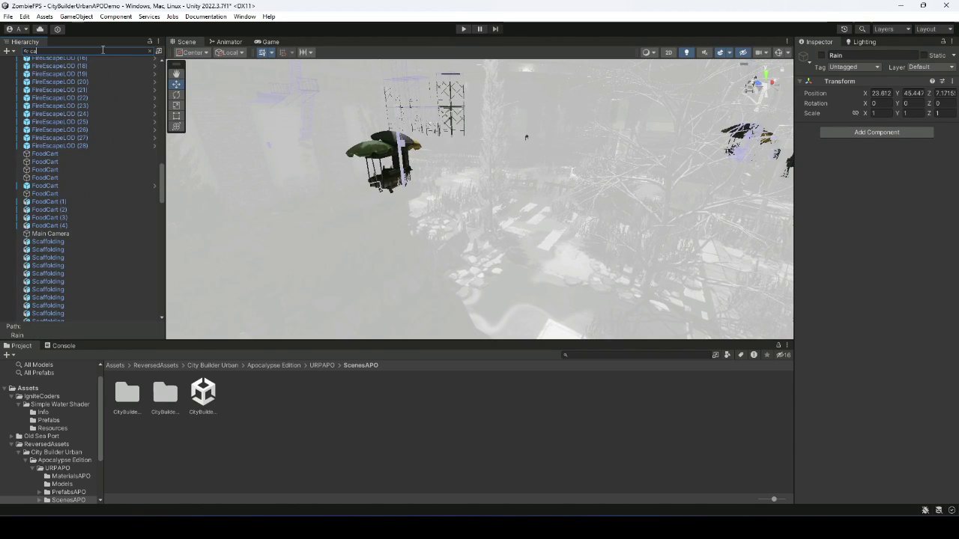
pyautogui.write('m')
# Inspect the filtered camera objects, delete Main Camera, and save the CityBuilderUrbanAPODemo scene
pyautogui.click(59, 67)
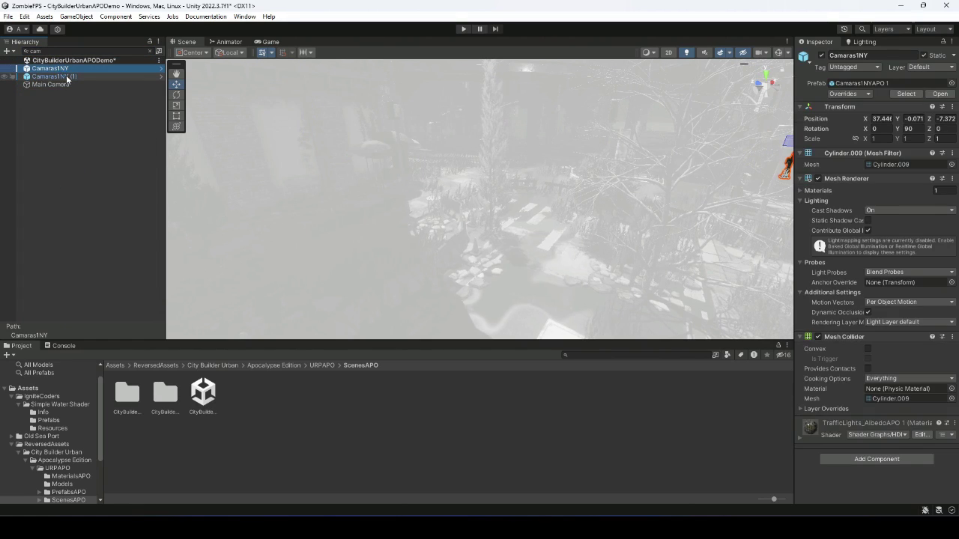
pyautogui.doubleClick(67, 77)
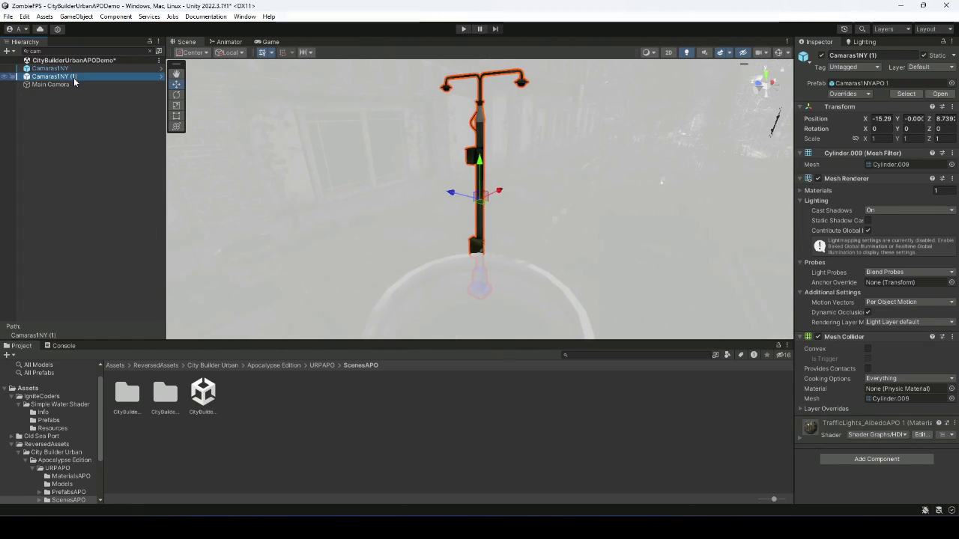
pyautogui.click(60, 84)
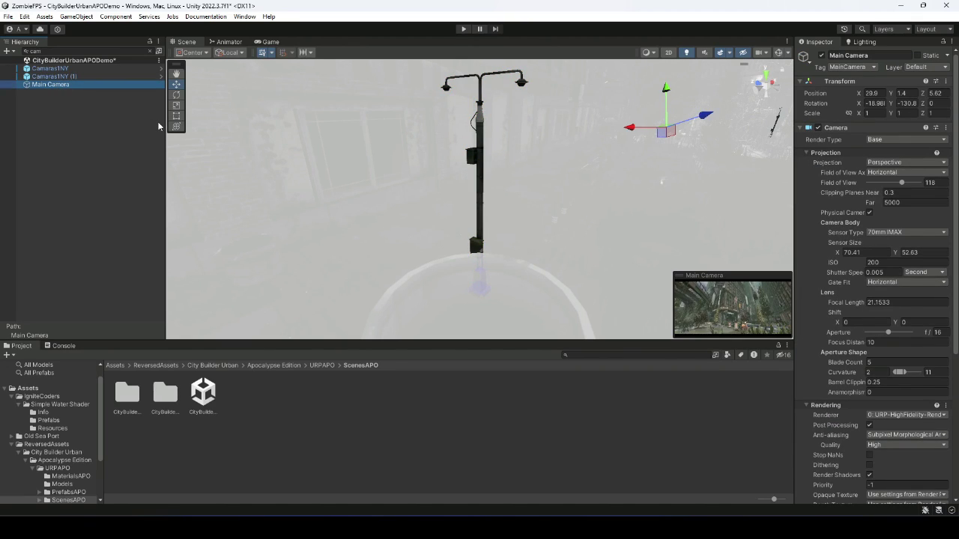
pyautogui.press('Delete')
pyautogui.hotkey('ctrl', 's')
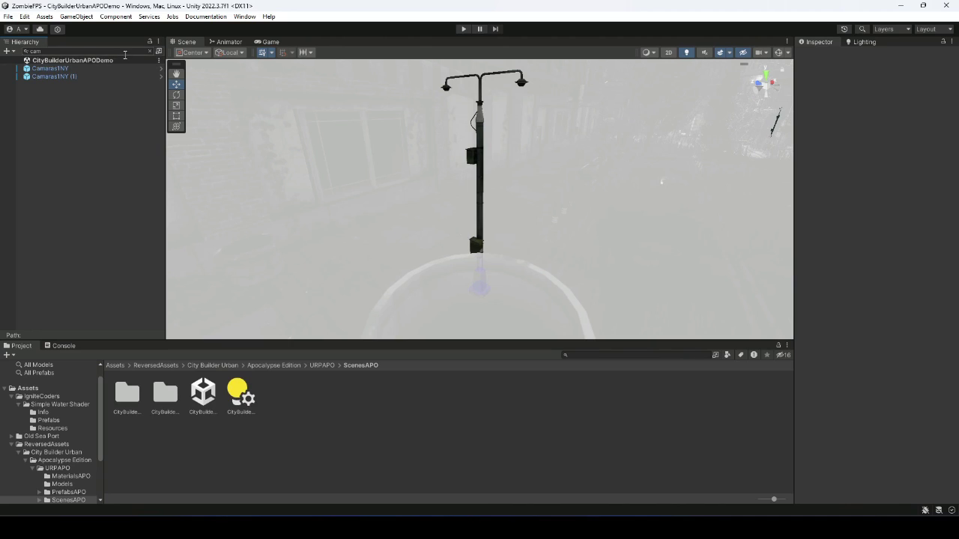
# Clear the hierarchy filter and group all objects of the CityBuilderUrbanAPODemo scene under a new empty parent
pyautogui.click(150, 52)
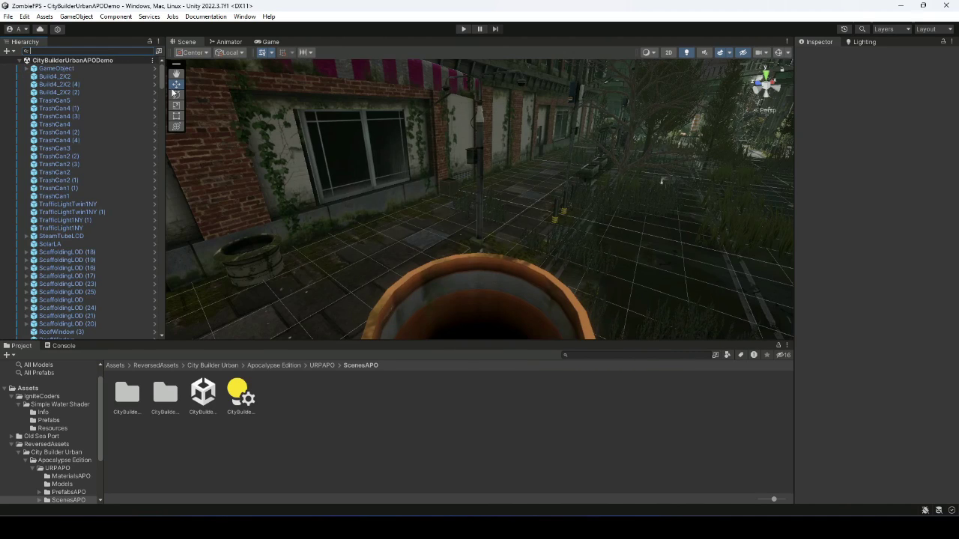
pyautogui.click(58, 69)
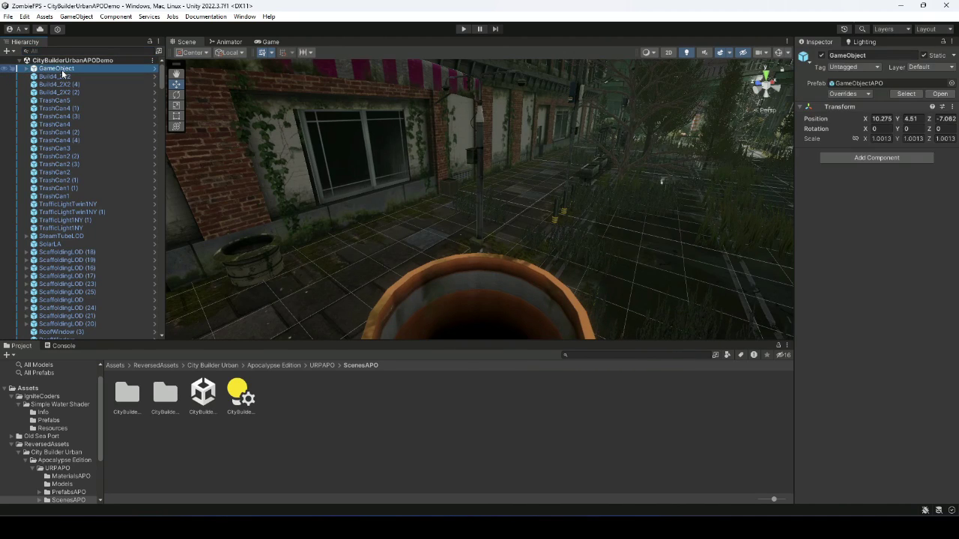
pyautogui.hotkey('ctrl', 'a')
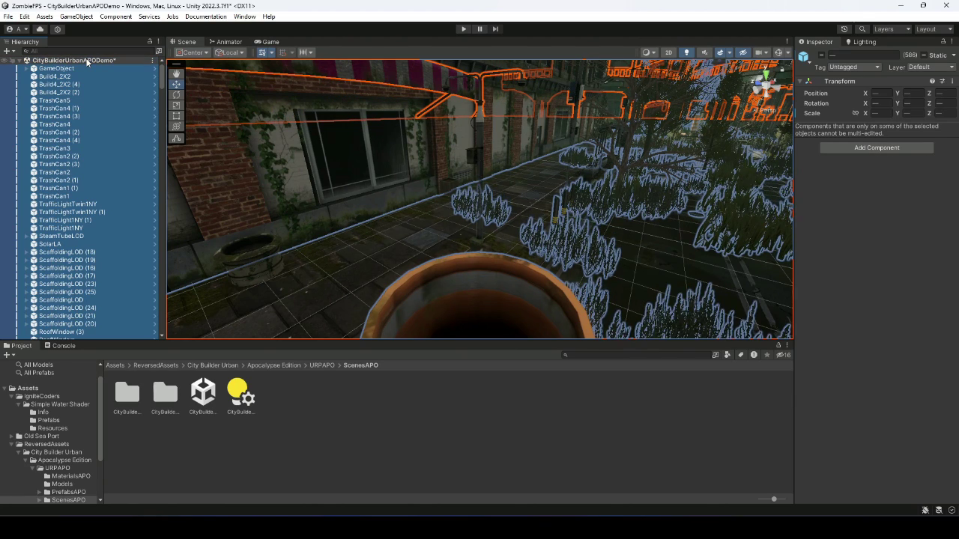
pyautogui.rightClick(63, 70)
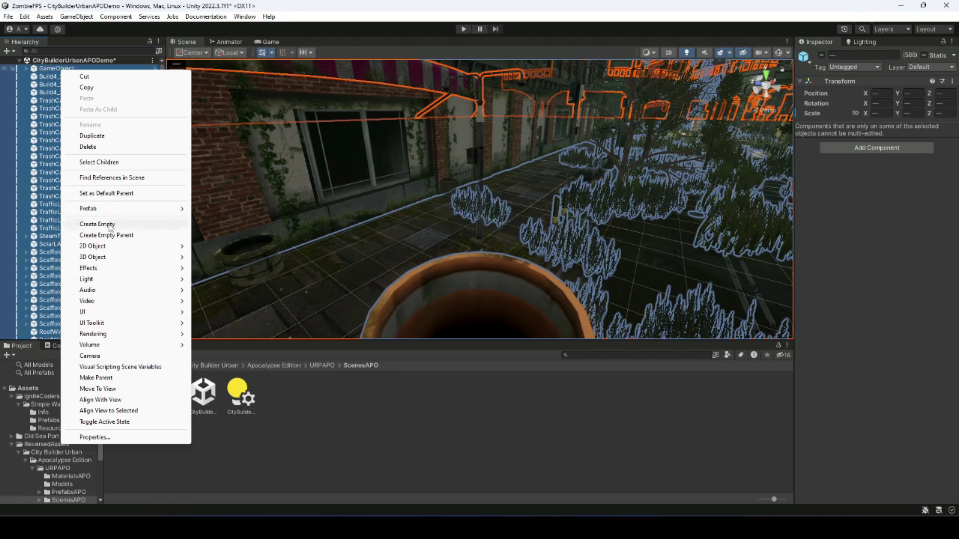
pyautogui.click(95, 235)
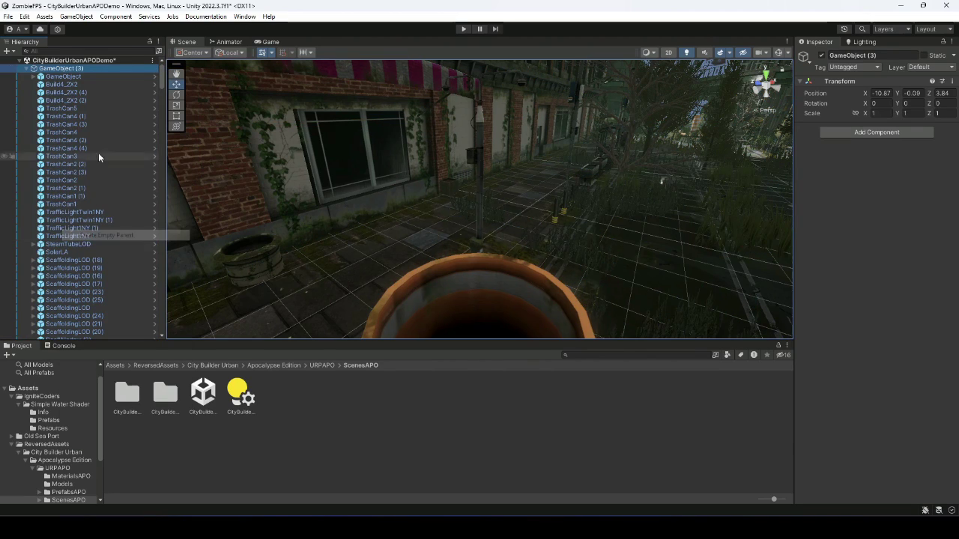
# Collapse the new parent object in the hierarchy and rename it Environment
pyautogui.click(27, 69)
pyautogui.click(912, 55)
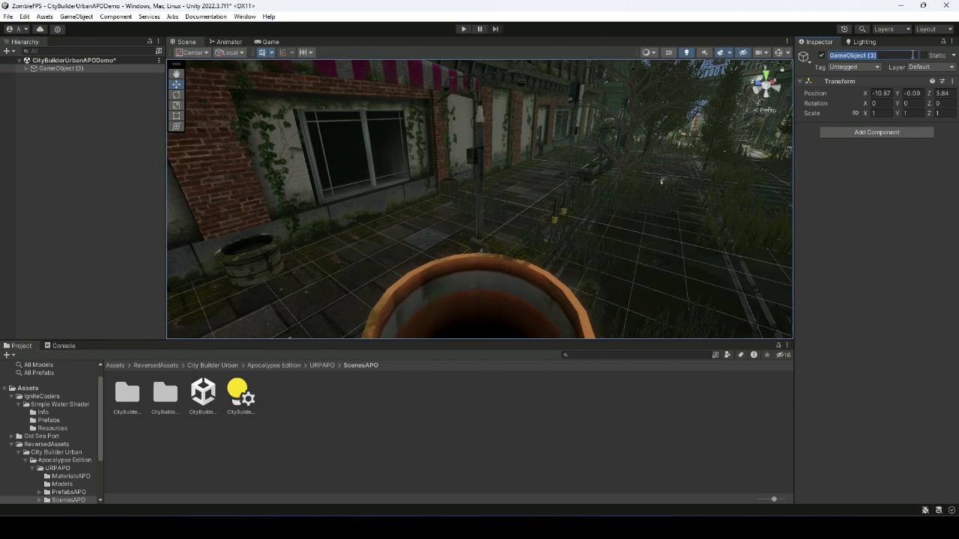
pyautogui.write('Environment')
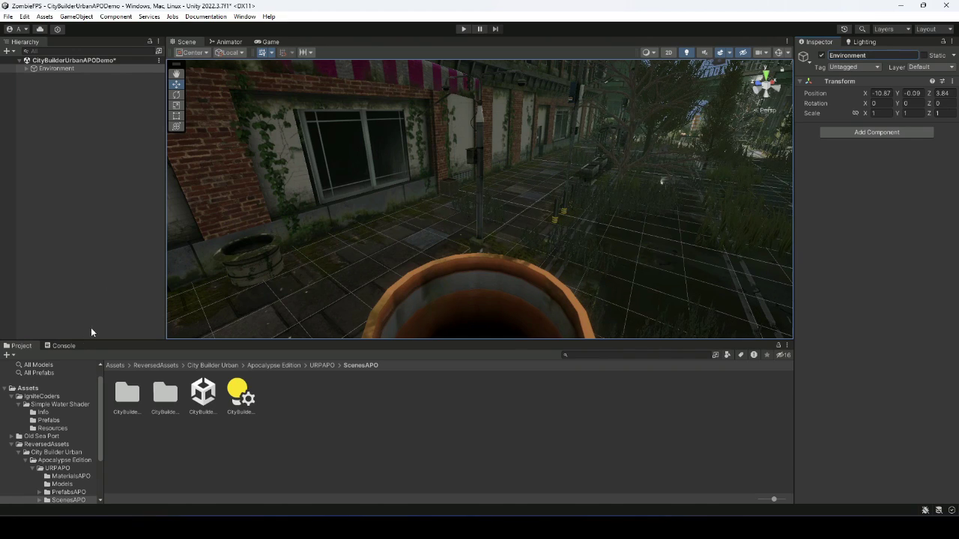
# Collapse the ReversedAssets and IgniteCoders project folders and inspect the city street from several viewpoints
pyautogui.click(10, 444)
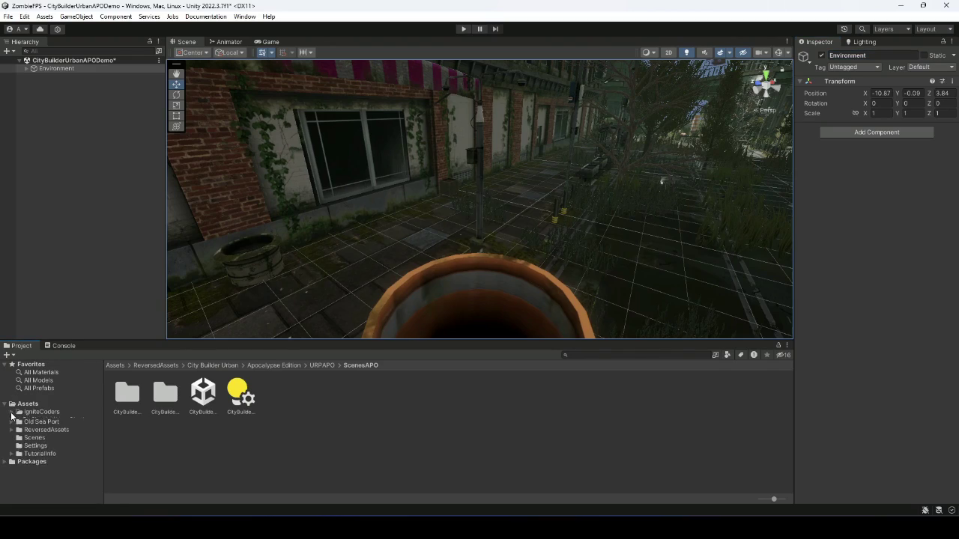
pyautogui.click(11, 412)
pyautogui.moveTo(407, 176); pyautogui.dragTo(559, 250, button='right')
pyautogui.press('d')
pyautogui.scroll(5, 559, 250)
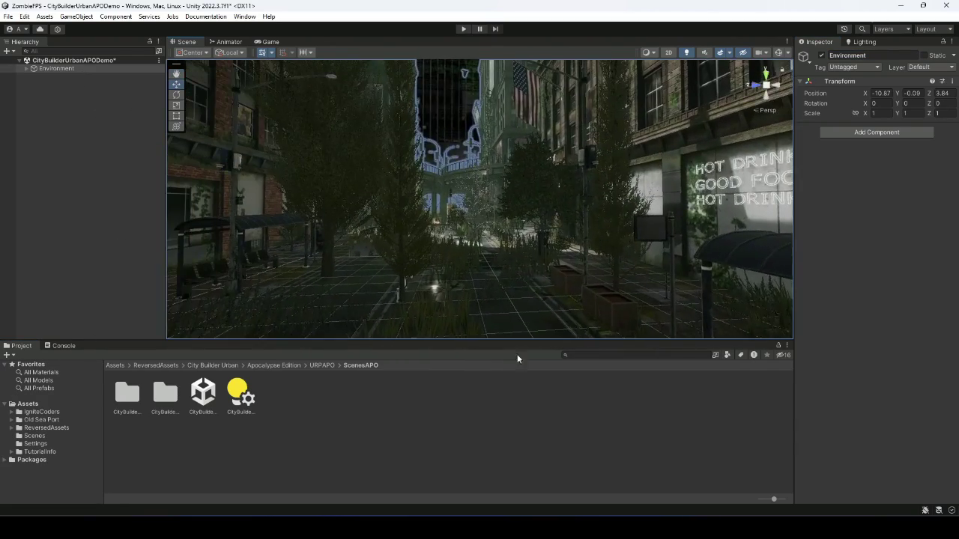
pyautogui.click(451, 383)
pyautogui.moveTo(525, 150); pyautogui.dragTo(560, 200, button='right')
pyautogui.press('s')
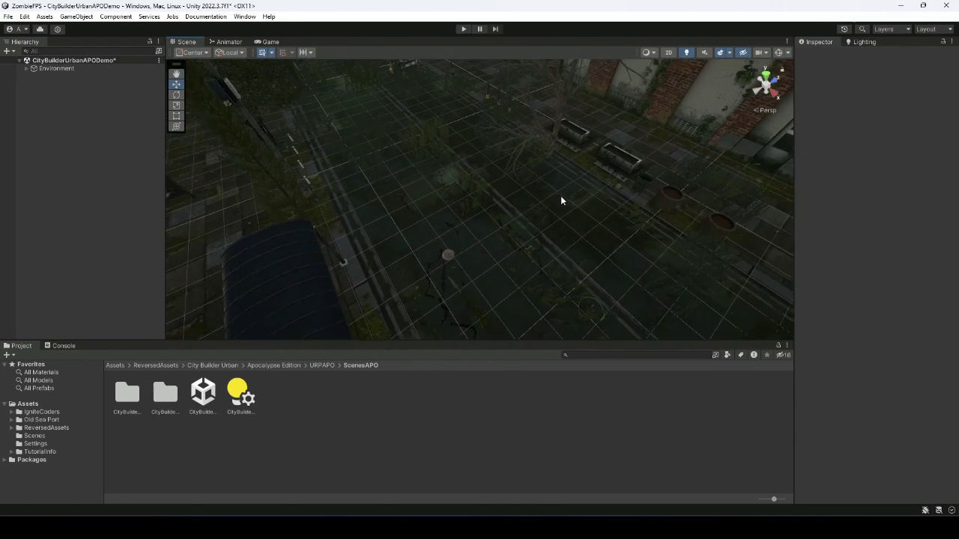